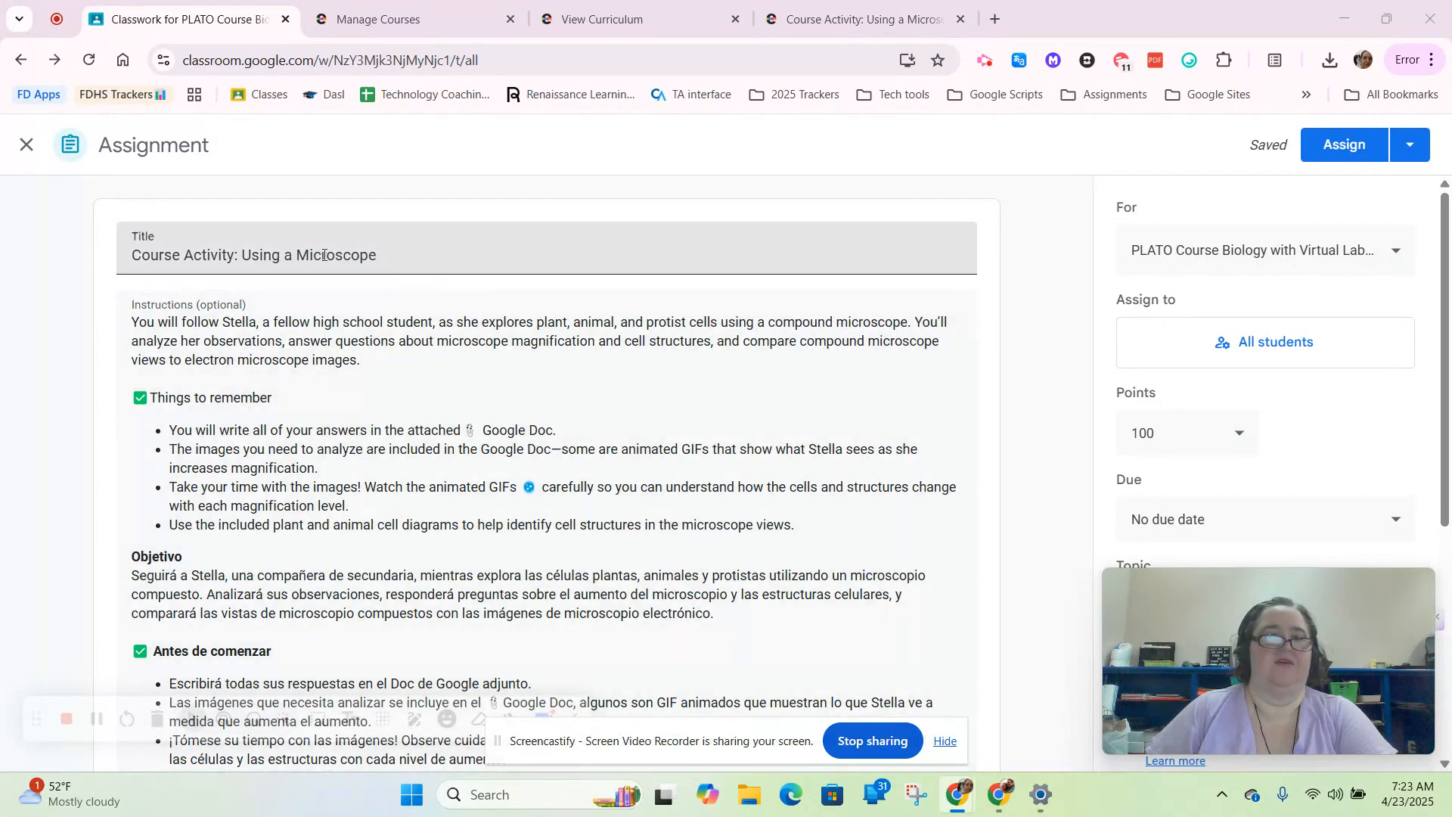
Copy the microscope emoji from the JoyPixels emoji picker for the assignment title.
{"action": "scroll", "coordinate": [468, 337], "scroll_direction": "down", "scroll_amount": 1}
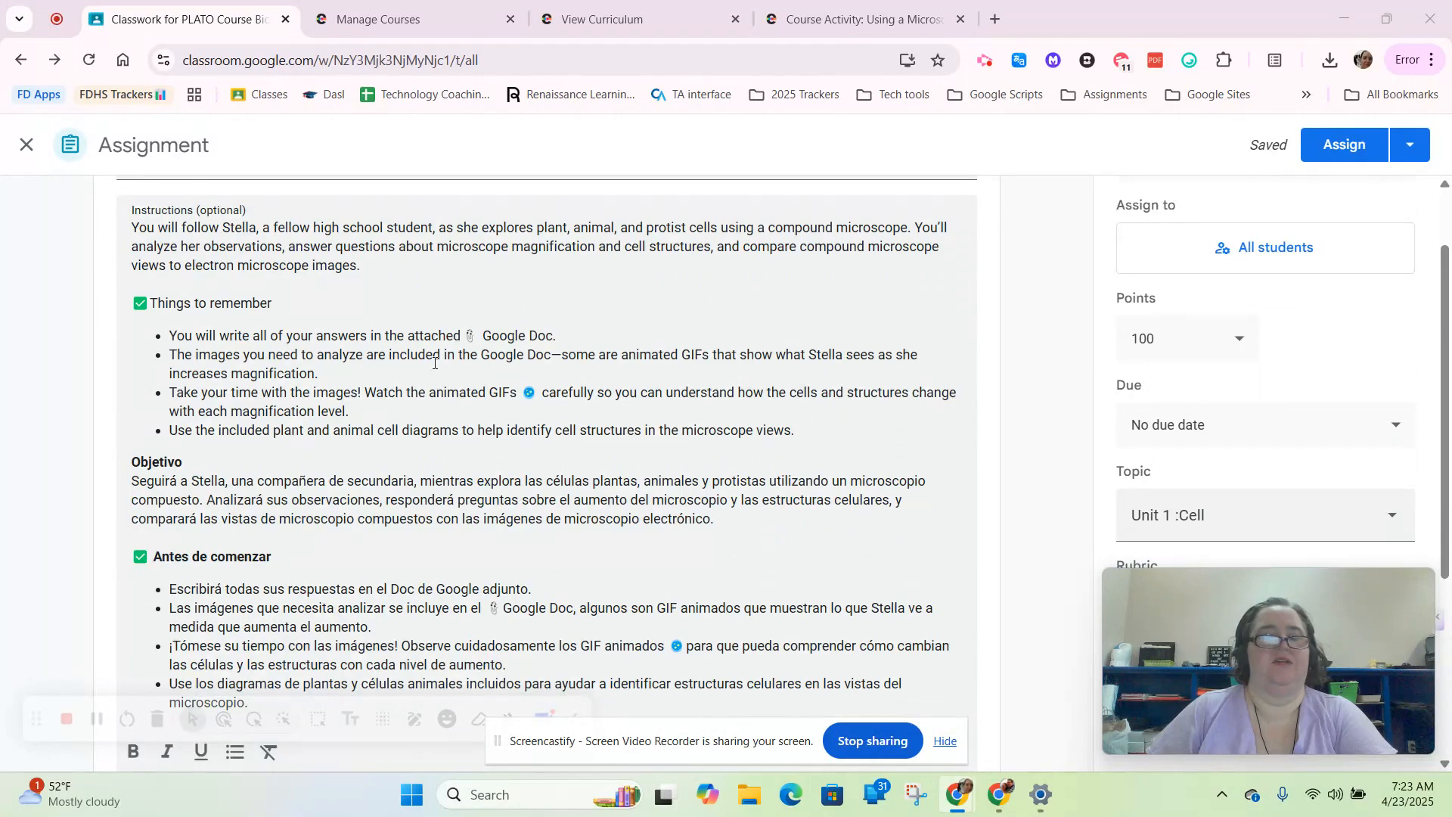
{"action": "scroll", "coordinate": [424, 273], "scroll_direction": "down", "scroll_amount": 4}
{"action": "scroll", "coordinate": [416, 325], "scroll_direction": "up", "scroll_amount": 4}
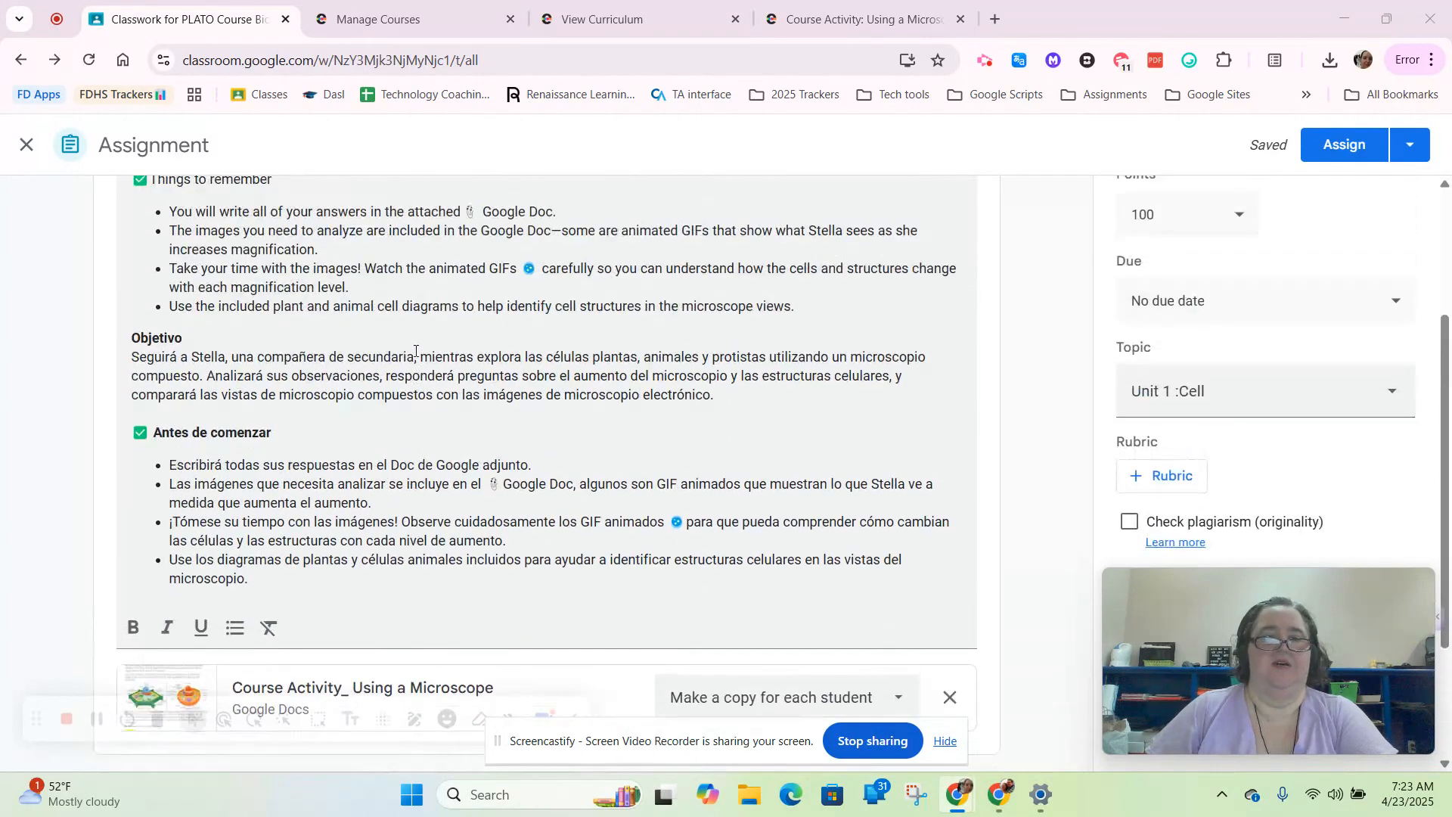
{"action": "scroll", "coordinate": [412, 352], "scroll_direction": "up", "scroll_amount": 2}
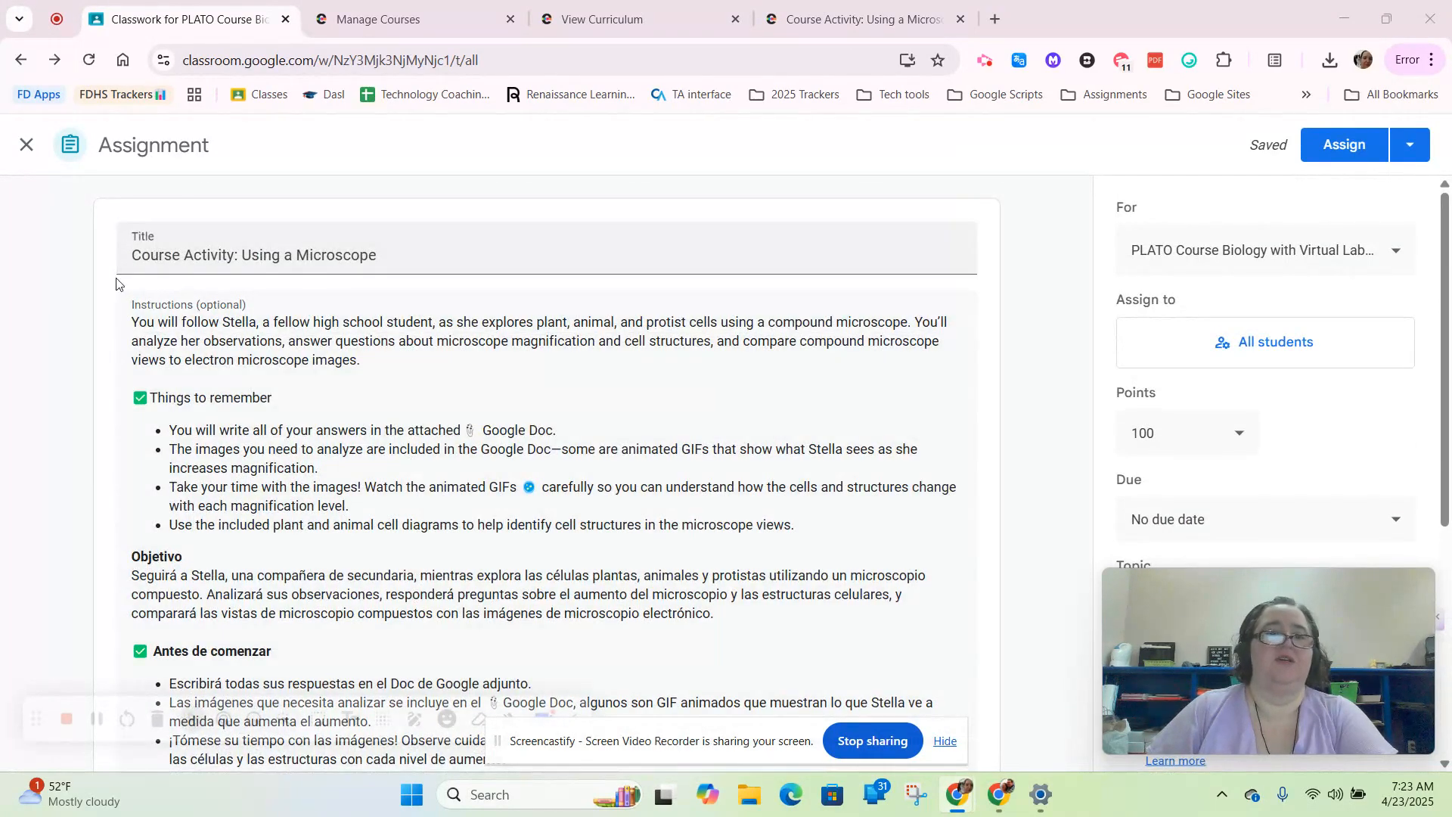
{"action": "left_click", "coordinate": [124, 250]}
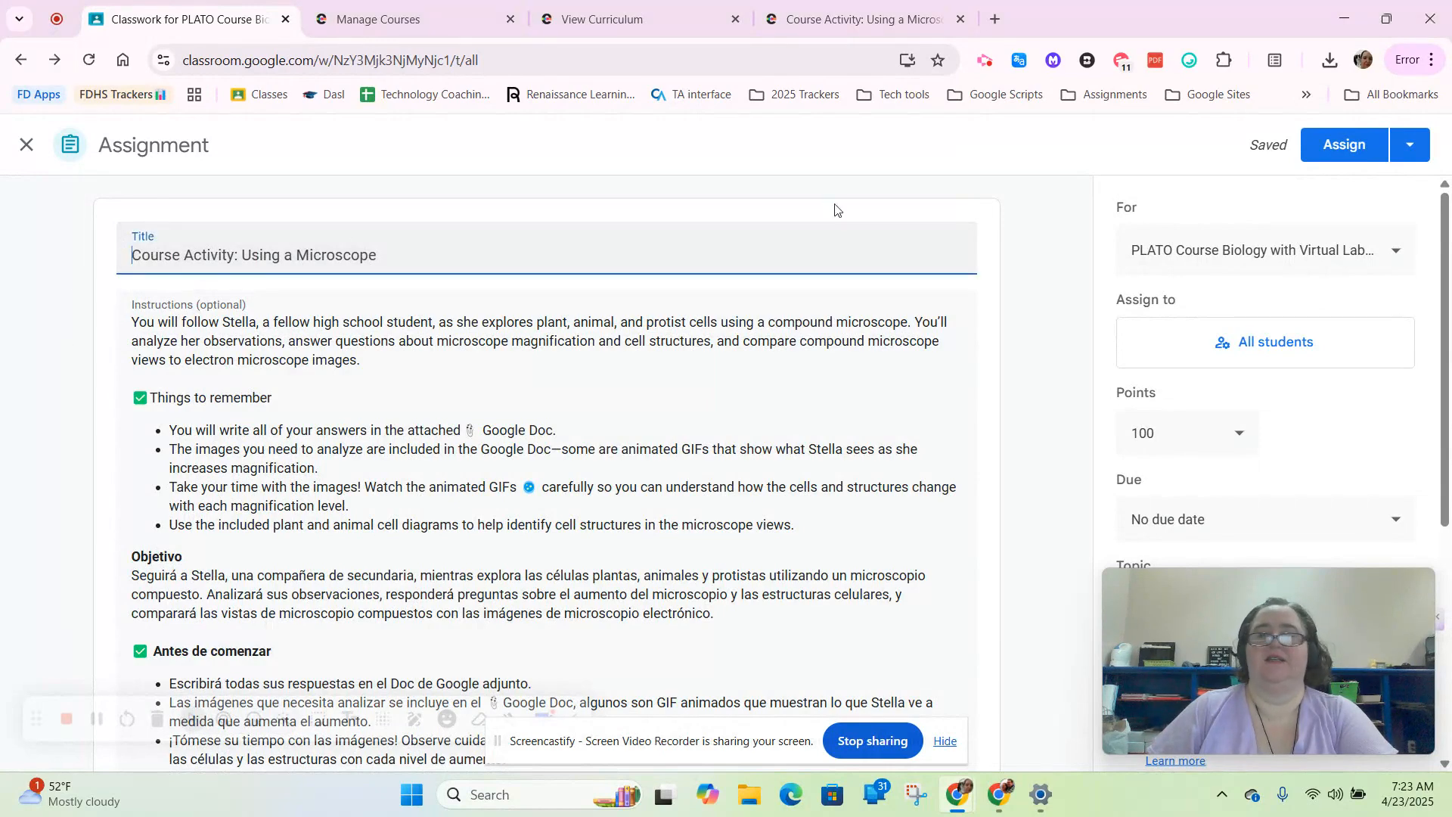
{"action": "left_click", "coordinate": [1193, 64]}
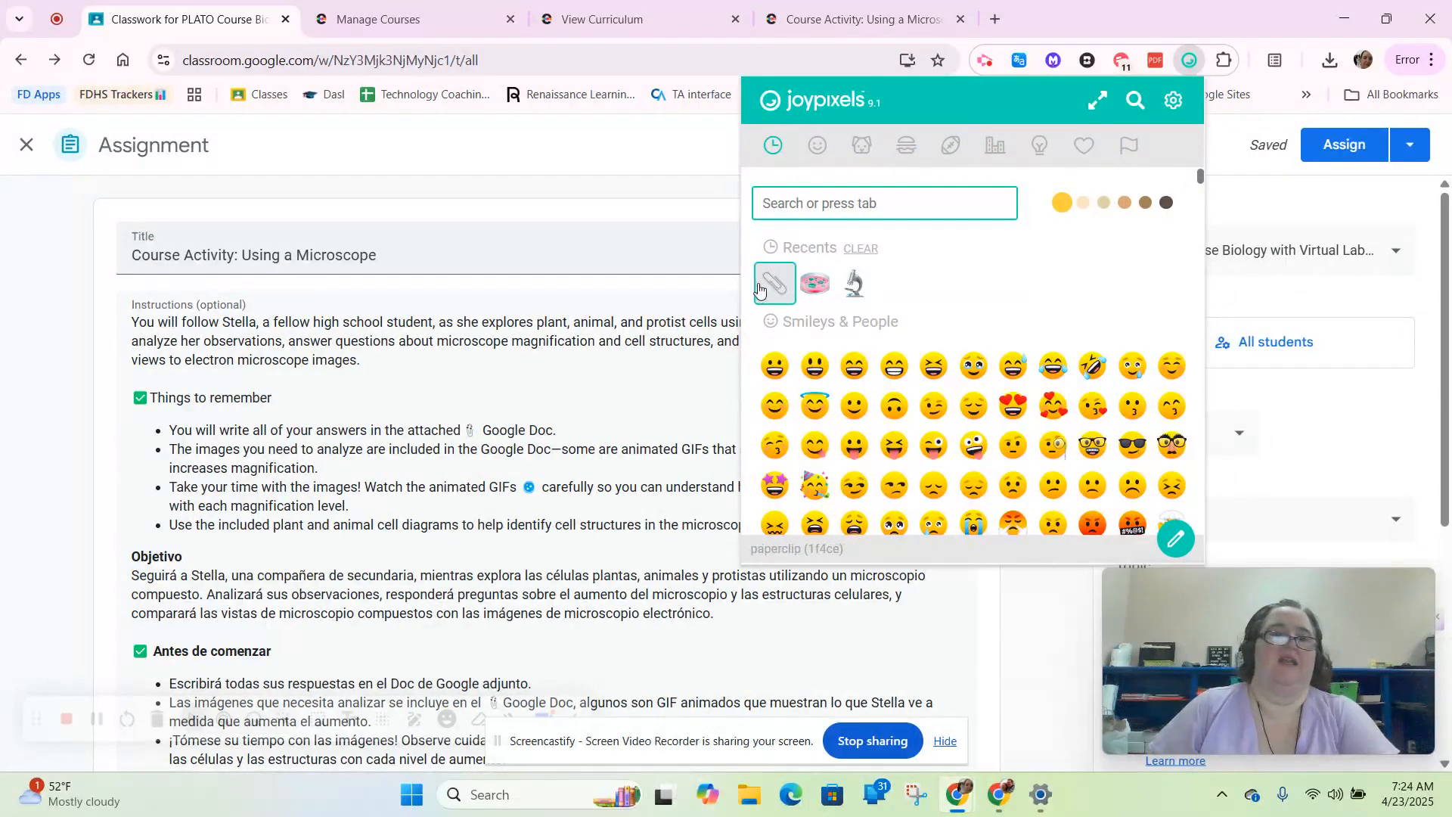
{"action": "left_click", "coordinate": [867, 288]}
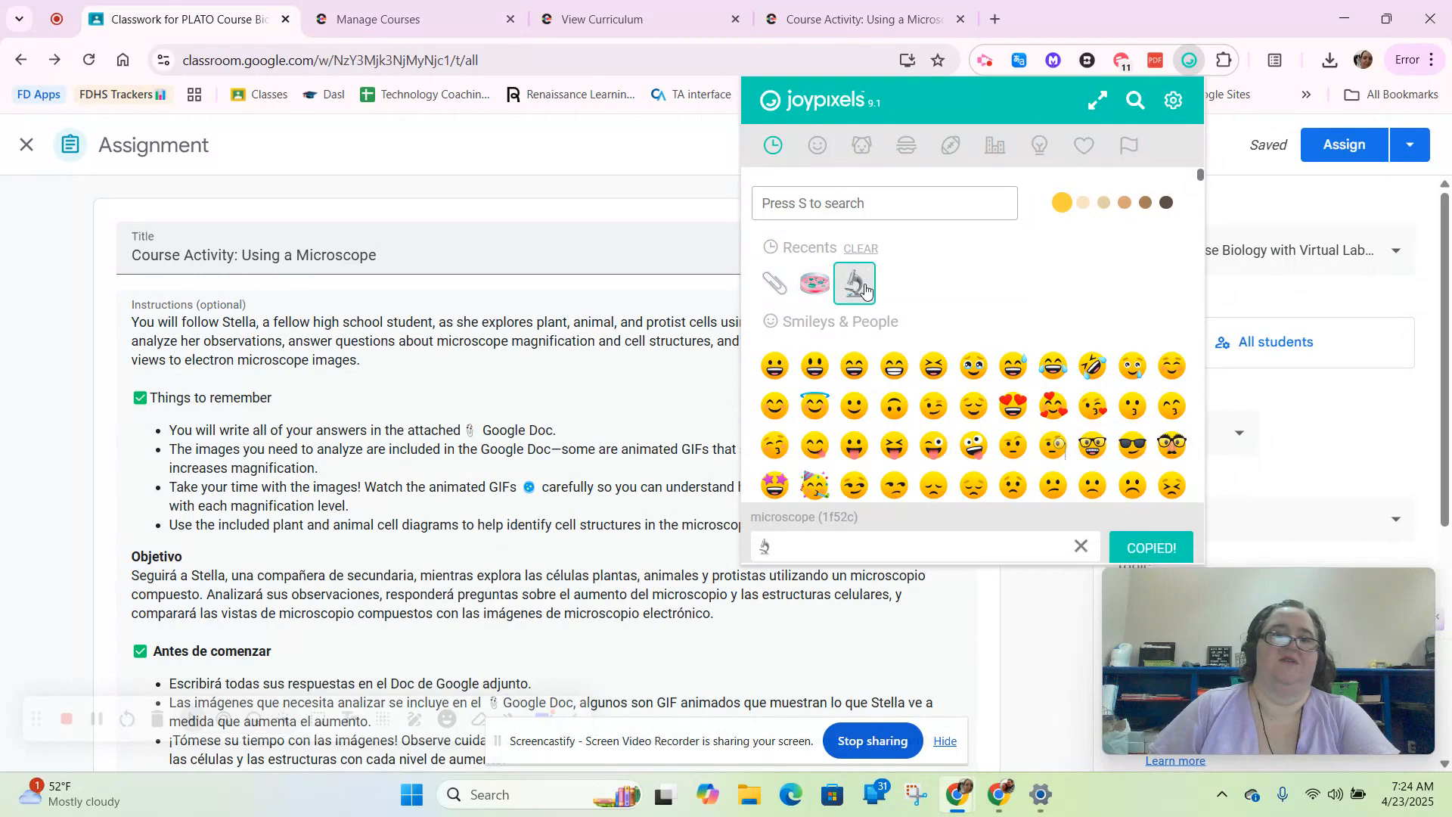
{"action": "left_click", "coordinate": [1152, 539]}
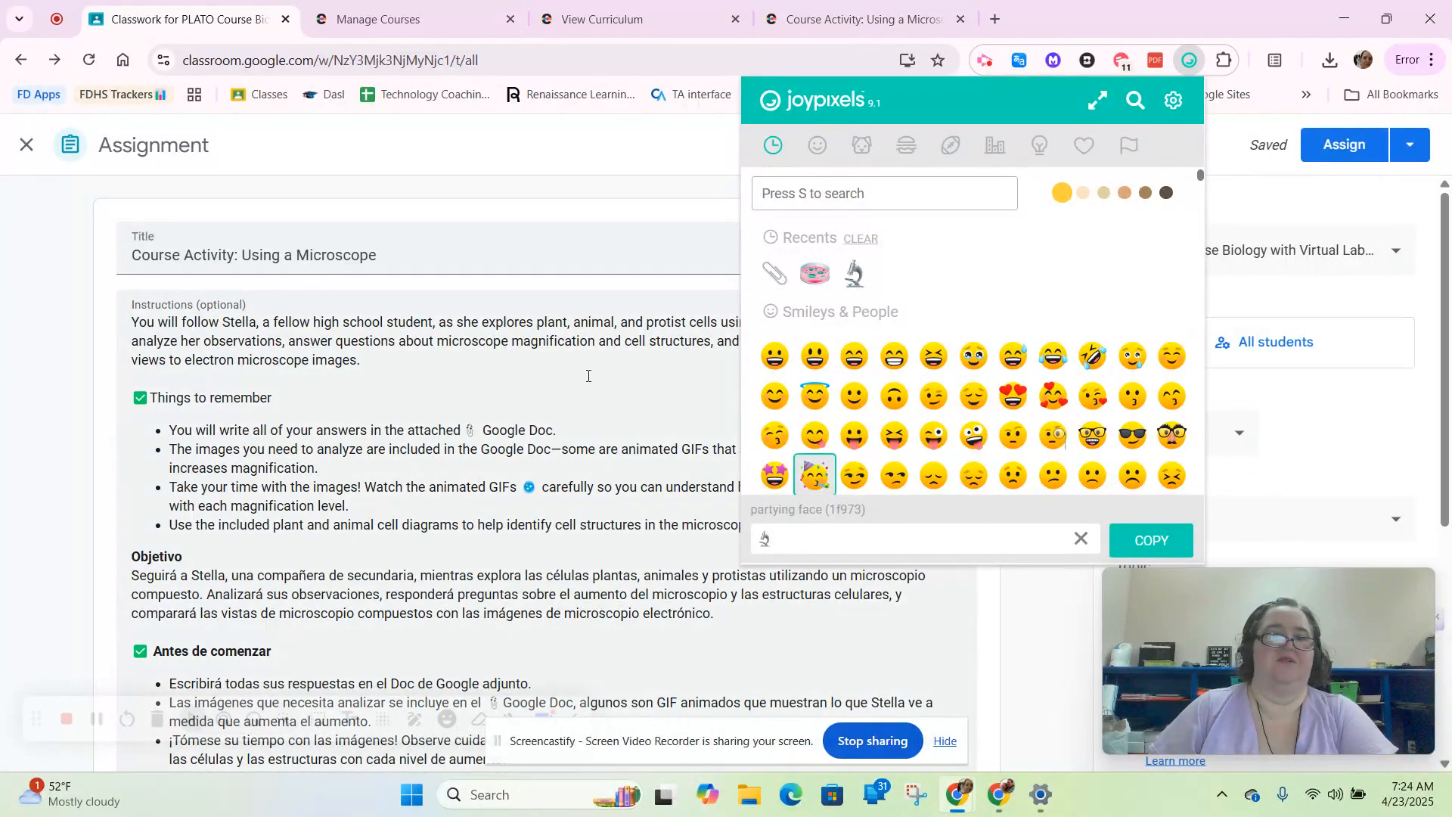
Add the copied microscope emoji at both the end and the start of the assignment title.
{"action": "left_click", "coordinate": [438, 250]}
{"action": "key", "text": "ctrl+v"}
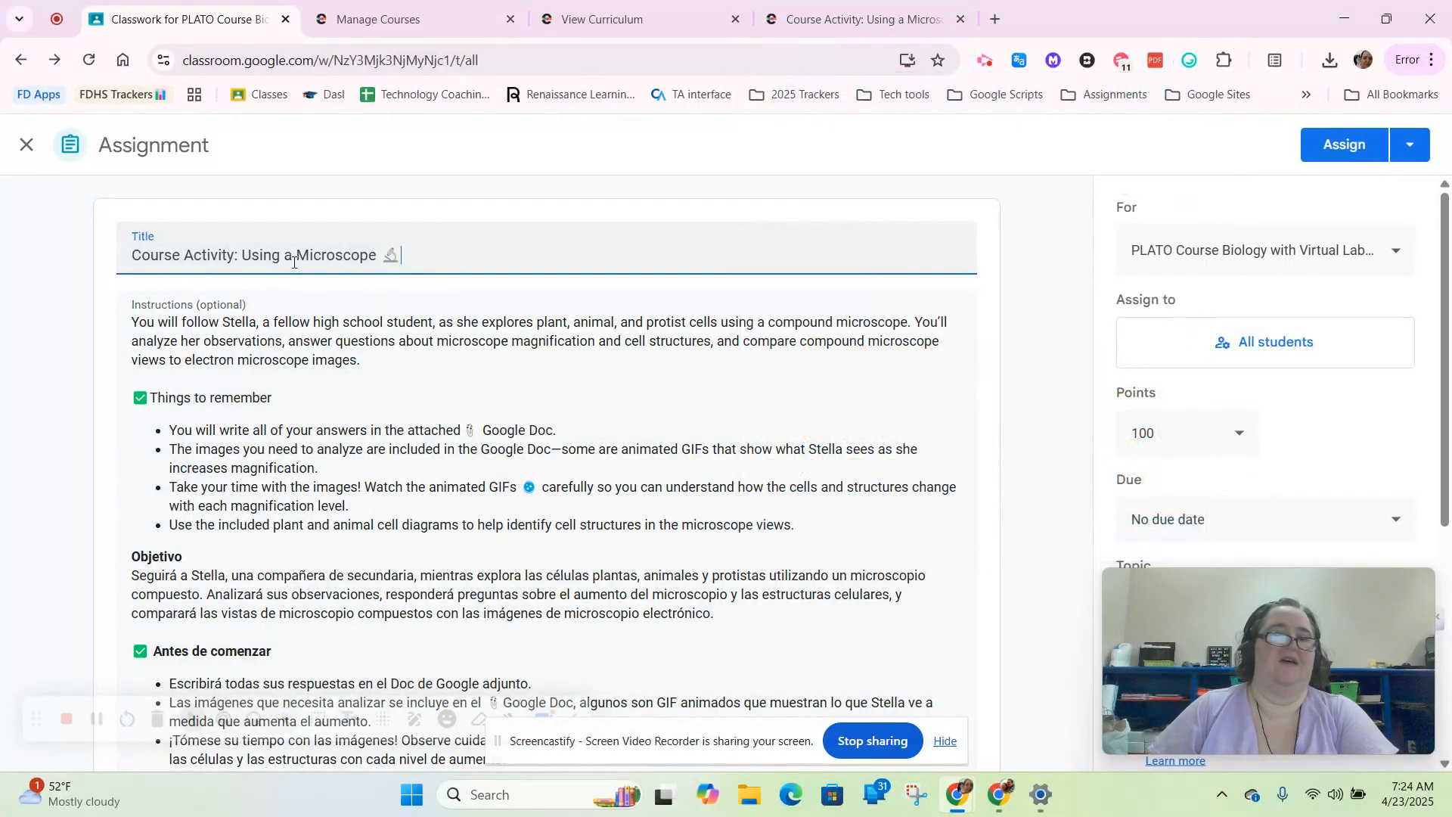
{"action": "left_click", "coordinate": [135, 255]}
{"action": "key", "text": "ctrl+v"}
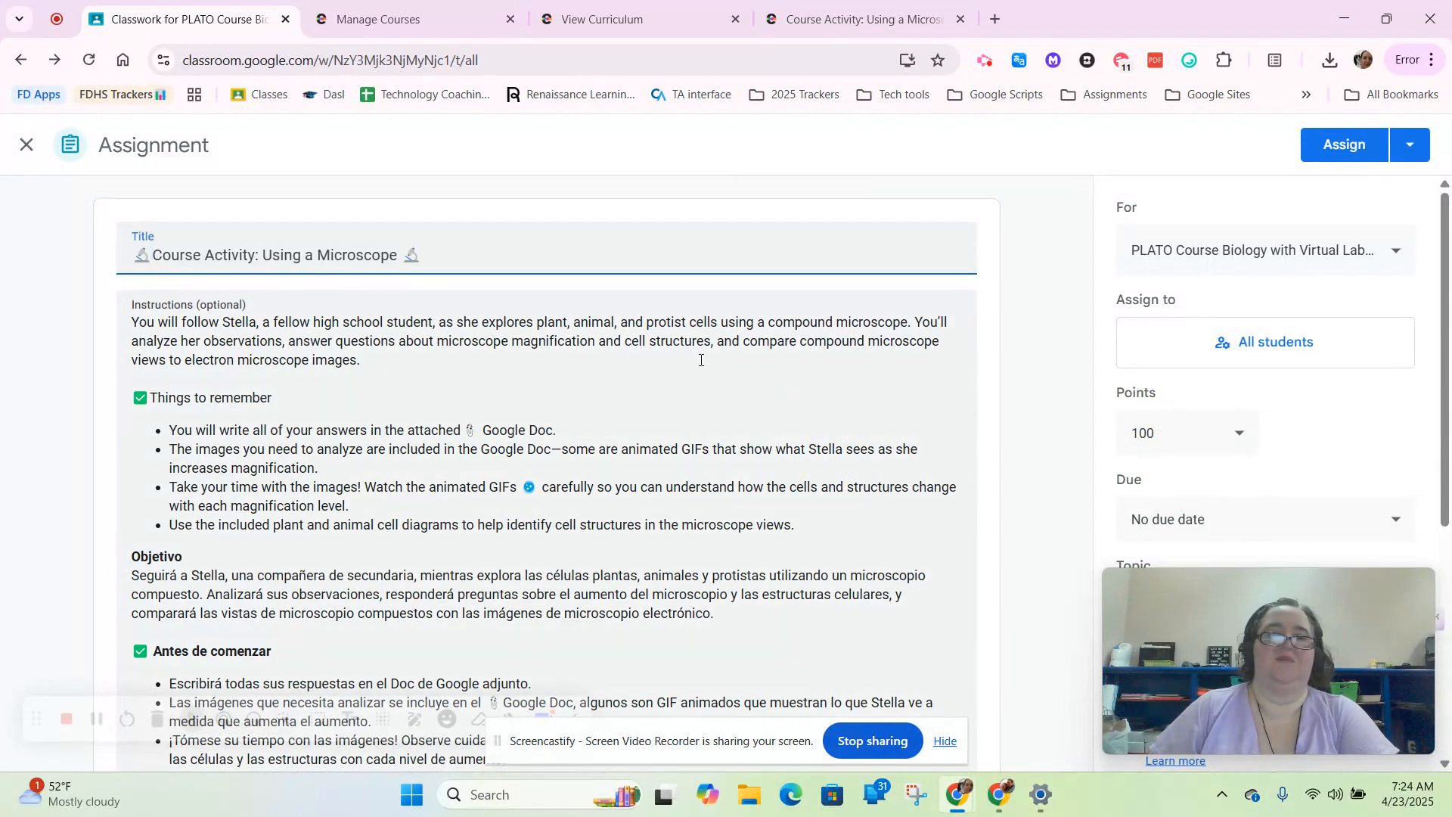
Examine the emojis in the English and Spanish assignment instructions and the recent emojis in the JoyPixels picker.
{"action": "double_click", "coordinate": [473, 430]}
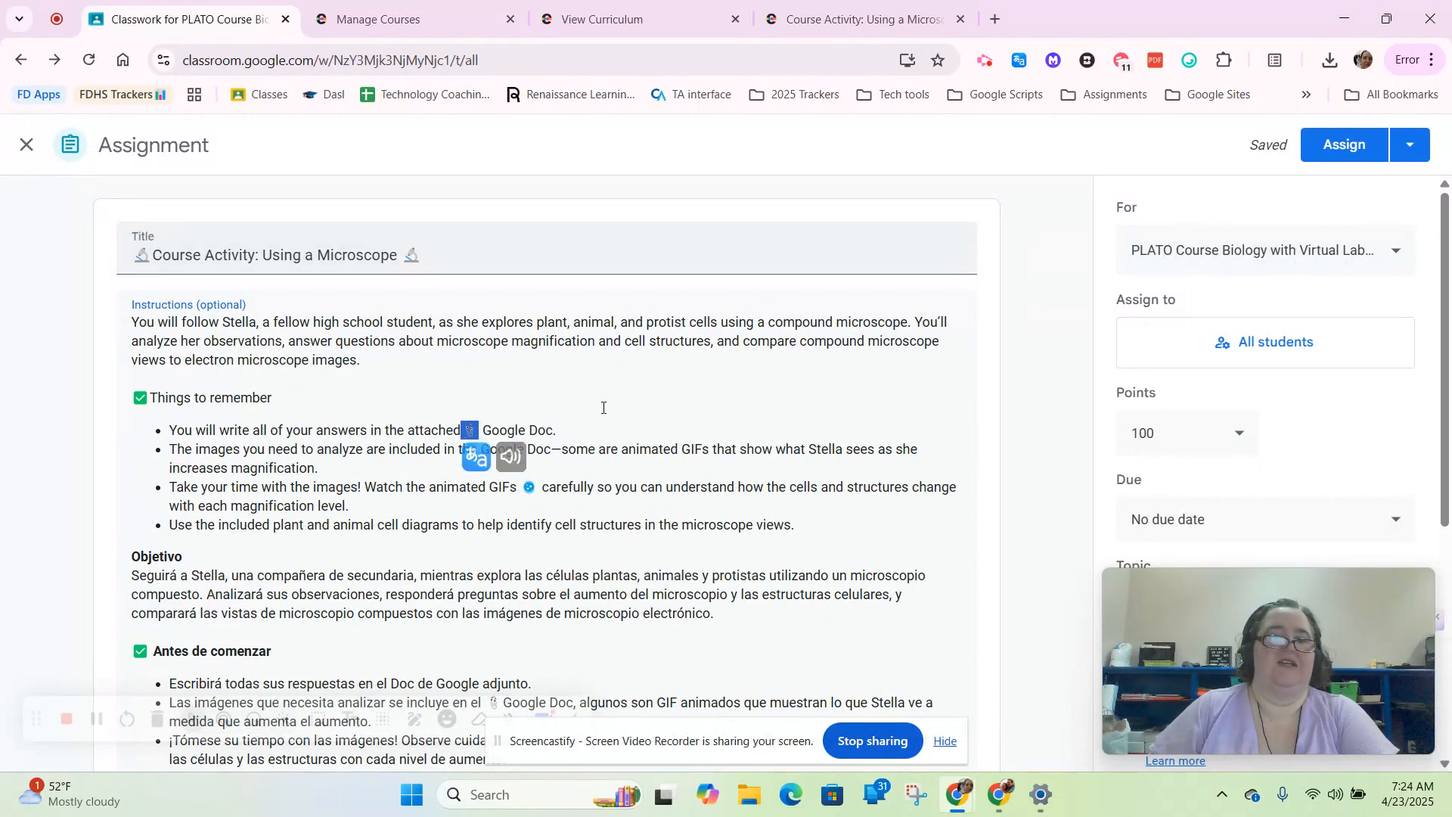
{"action": "scroll", "coordinate": [543, 421], "scroll_direction": "down", "scroll_amount": 2}
{"action": "left_click", "coordinate": [477, 260]}
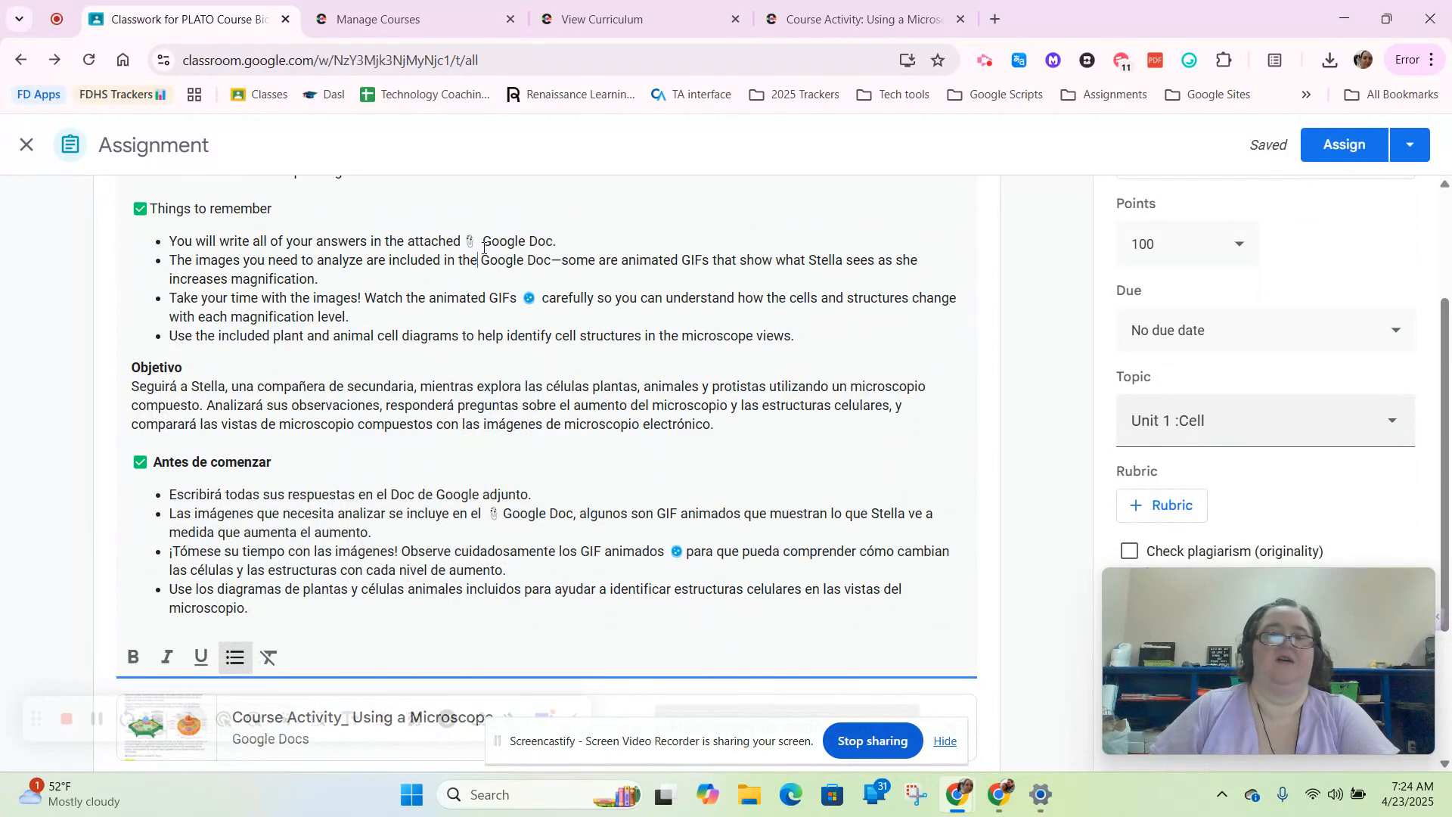
{"action": "left_click", "coordinate": [1190, 61]}
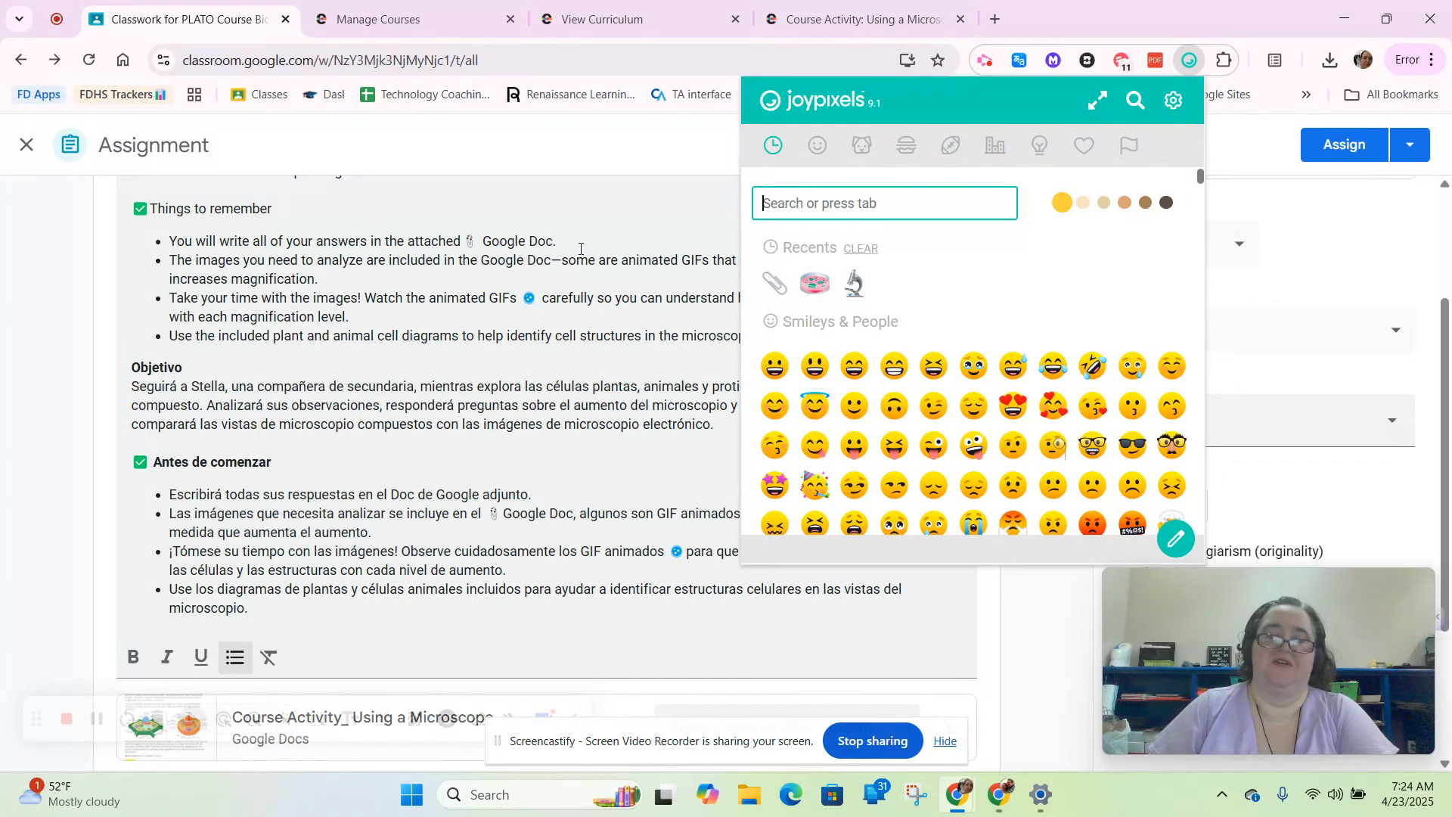
{"action": "left_click", "coordinate": [1189, 66]}
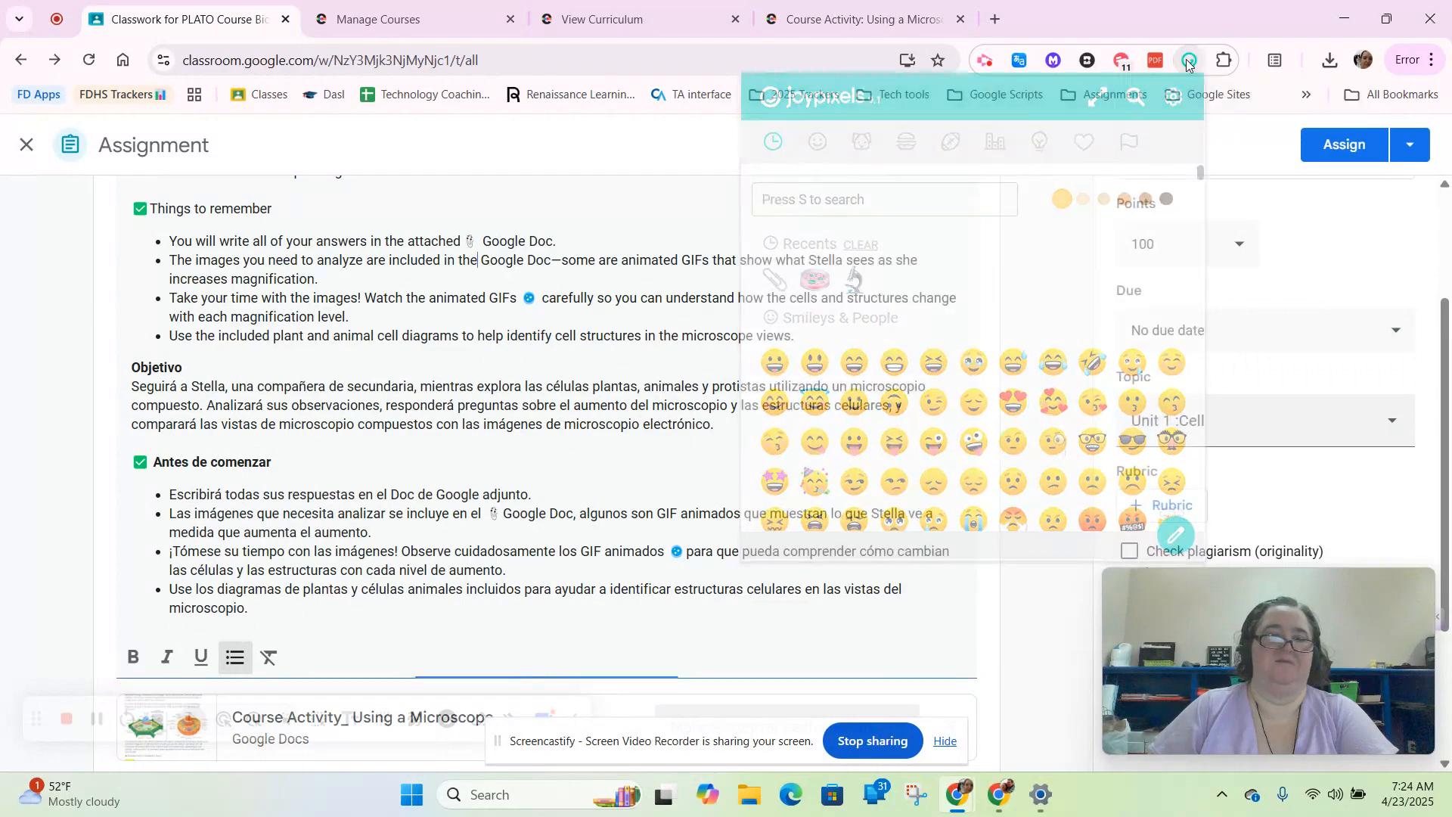
{"action": "scroll", "coordinate": [681, 339], "scroll_direction": "up", "scroll_amount": 3}
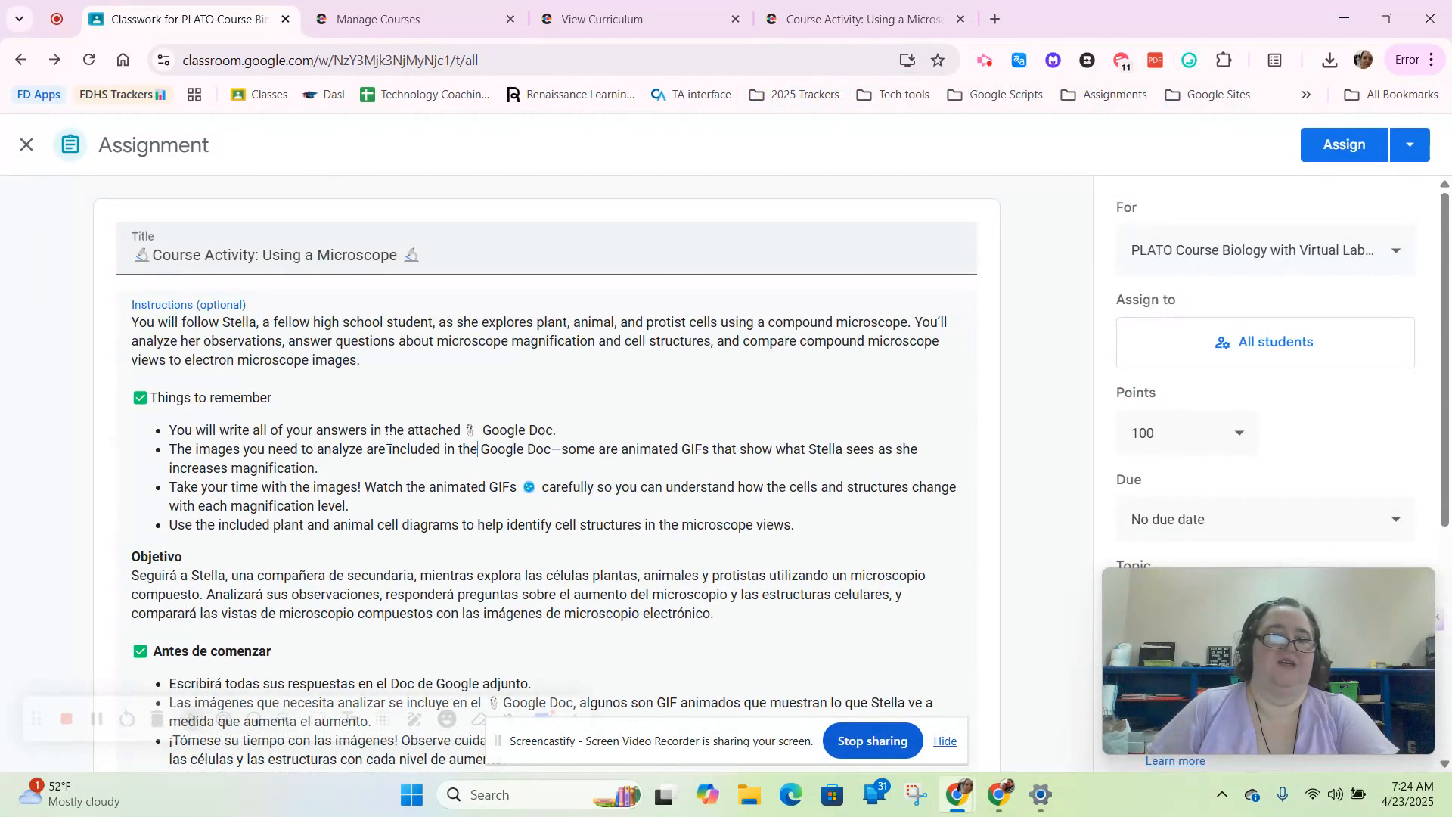
{"action": "scroll", "coordinate": [236, 364], "scroll_direction": "down", "scroll_amount": 1}
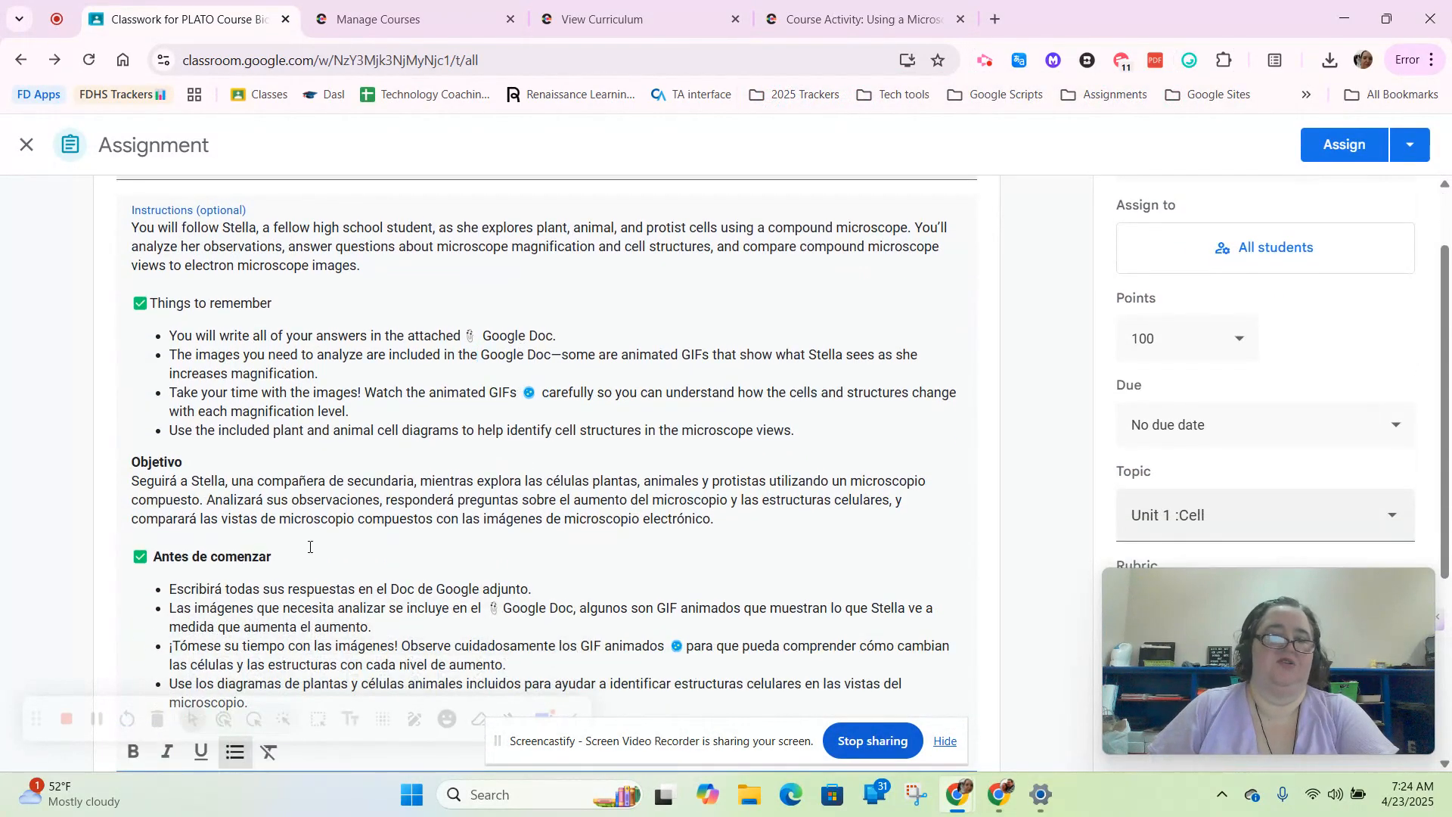
{"action": "scroll", "coordinate": [357, 538], "scroll_direction": "down", "scroll_amount": 2}
{"action": "scroll", "coordinate": [364, 535], "scroll_direction": "up", "scroll_amount": 3}
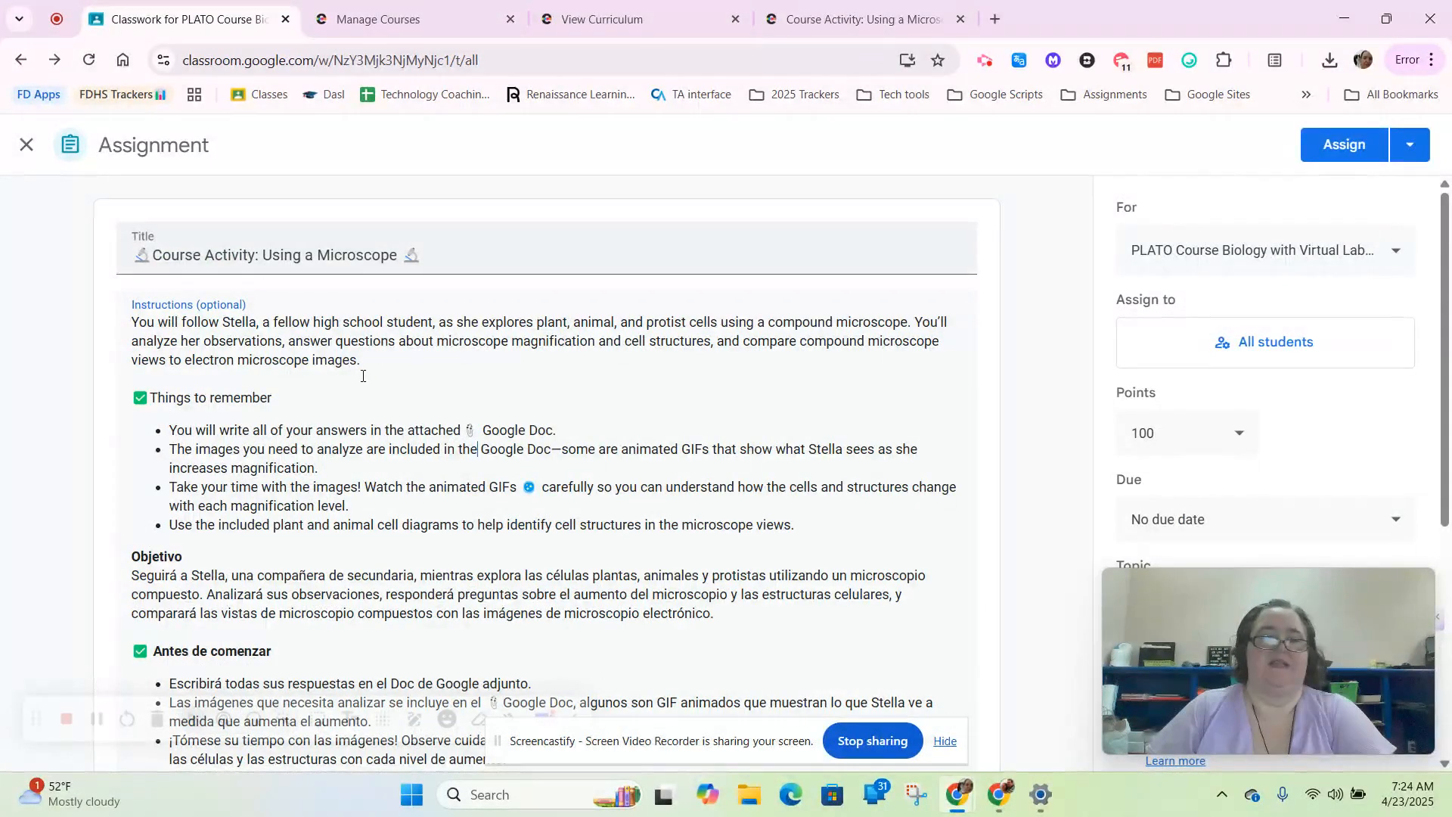
{"action": "scroll", "coordinate": [371, 370], "scroll_direction": "down", "scroll_amount": 2}
{"action": "scroll", "coordinate": [373, 378], "scroll_direction": "down", "scroll_amount": 1}
Start creating a new rubric for the microscope assignment.
{"action": "mouse_move", "coordinate": [1364, 660]}
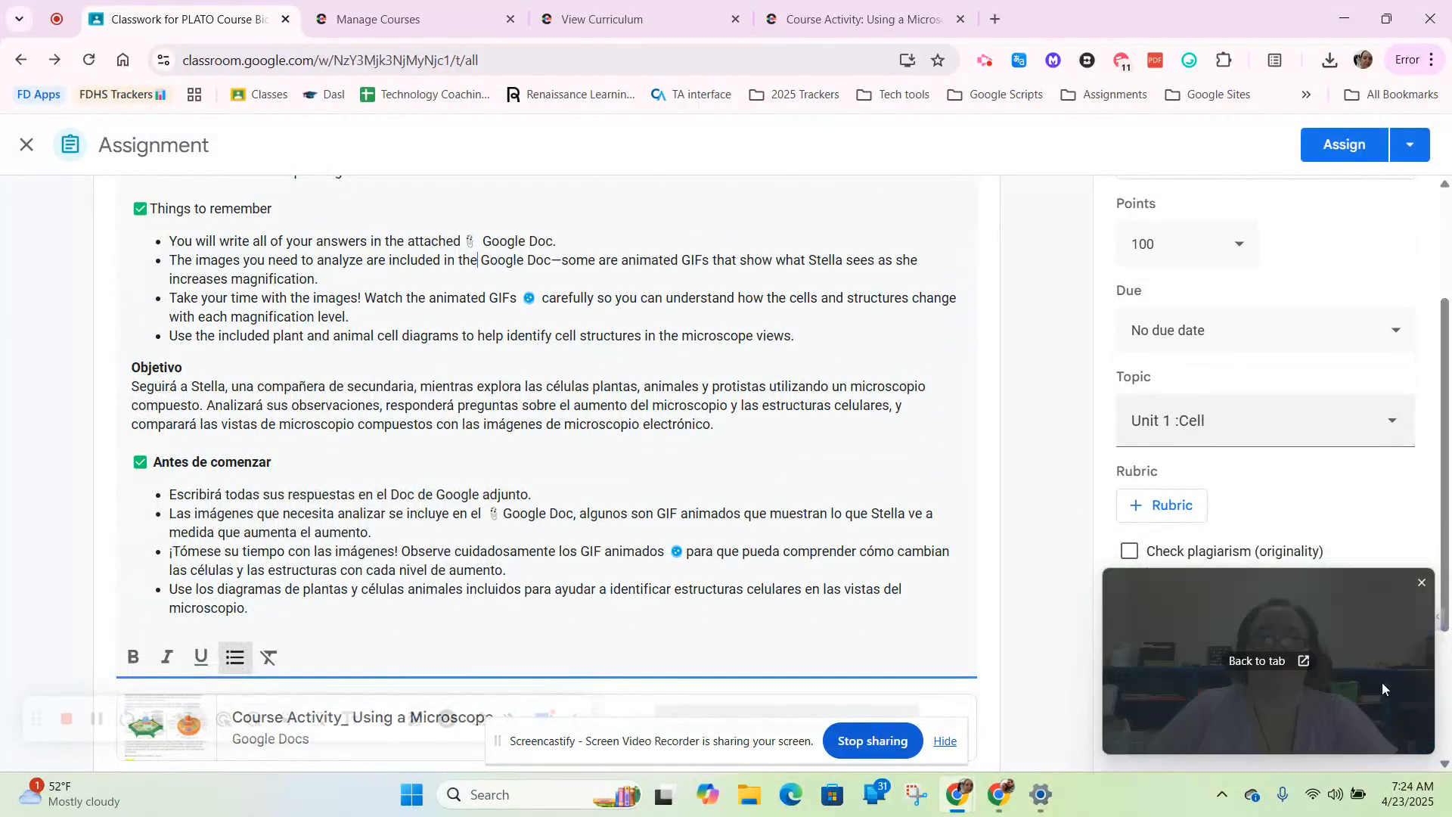
{"action": "left_click_drag", "start_coordinate": [1301, 608], "coordinate": [294, 420]}
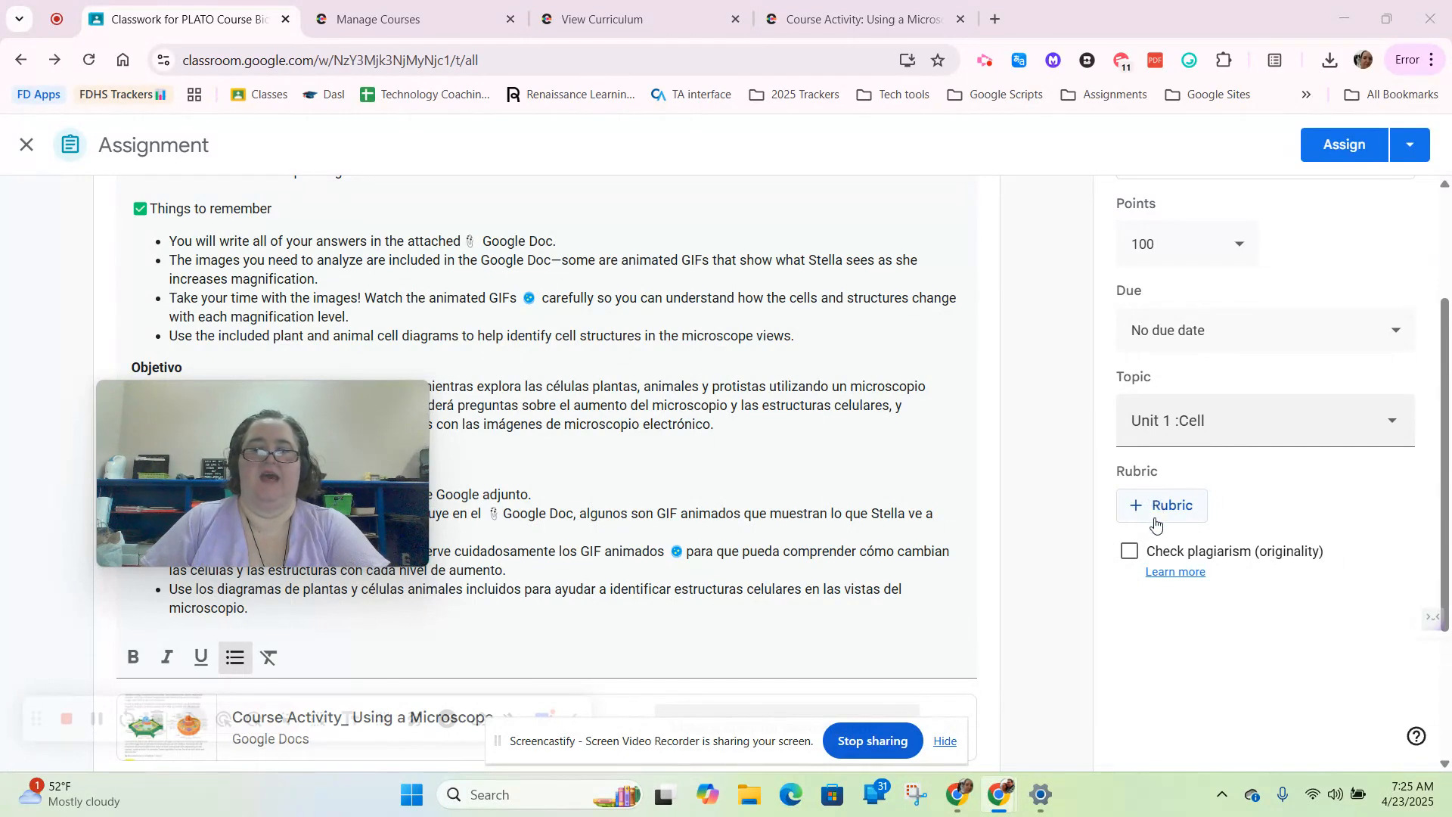
{"action": "left_click", "coordinate": [1133, 508]}
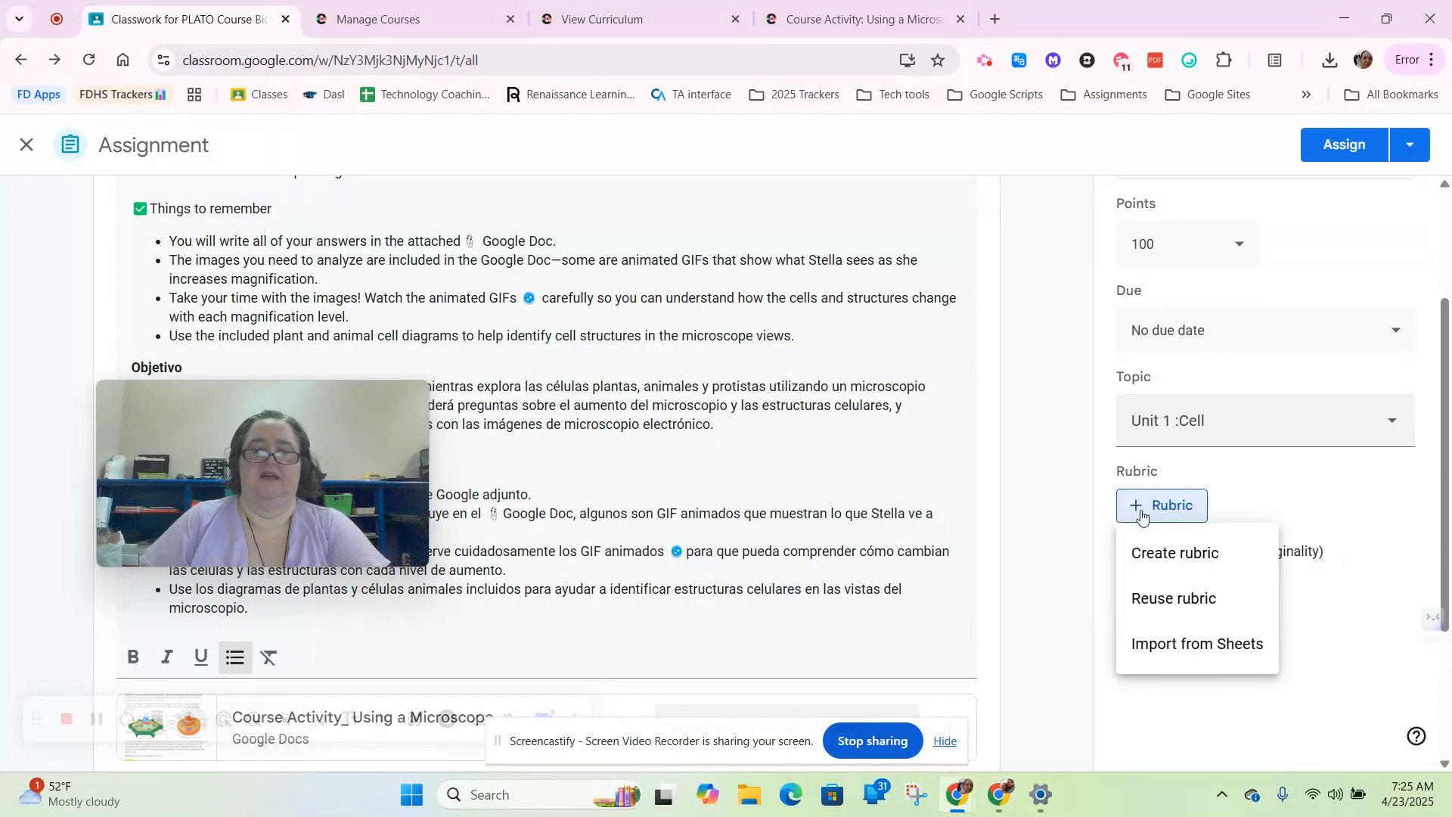
{"action": "left_click", "coordinate": [1172, 558]}
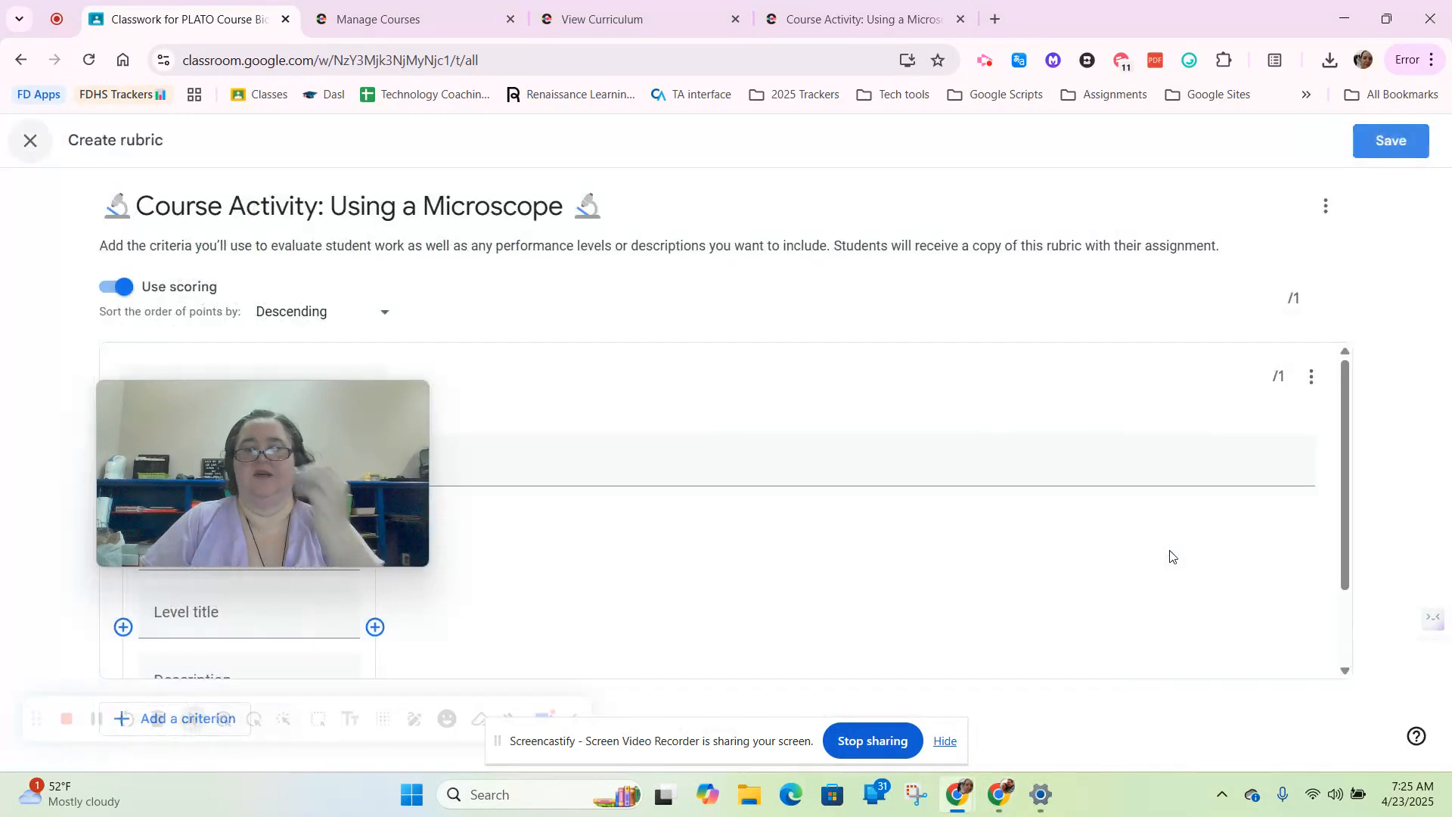
{"action": "left_click_drag", "start_coordinate": [312, 407], "coordinate": [1014, 204]}
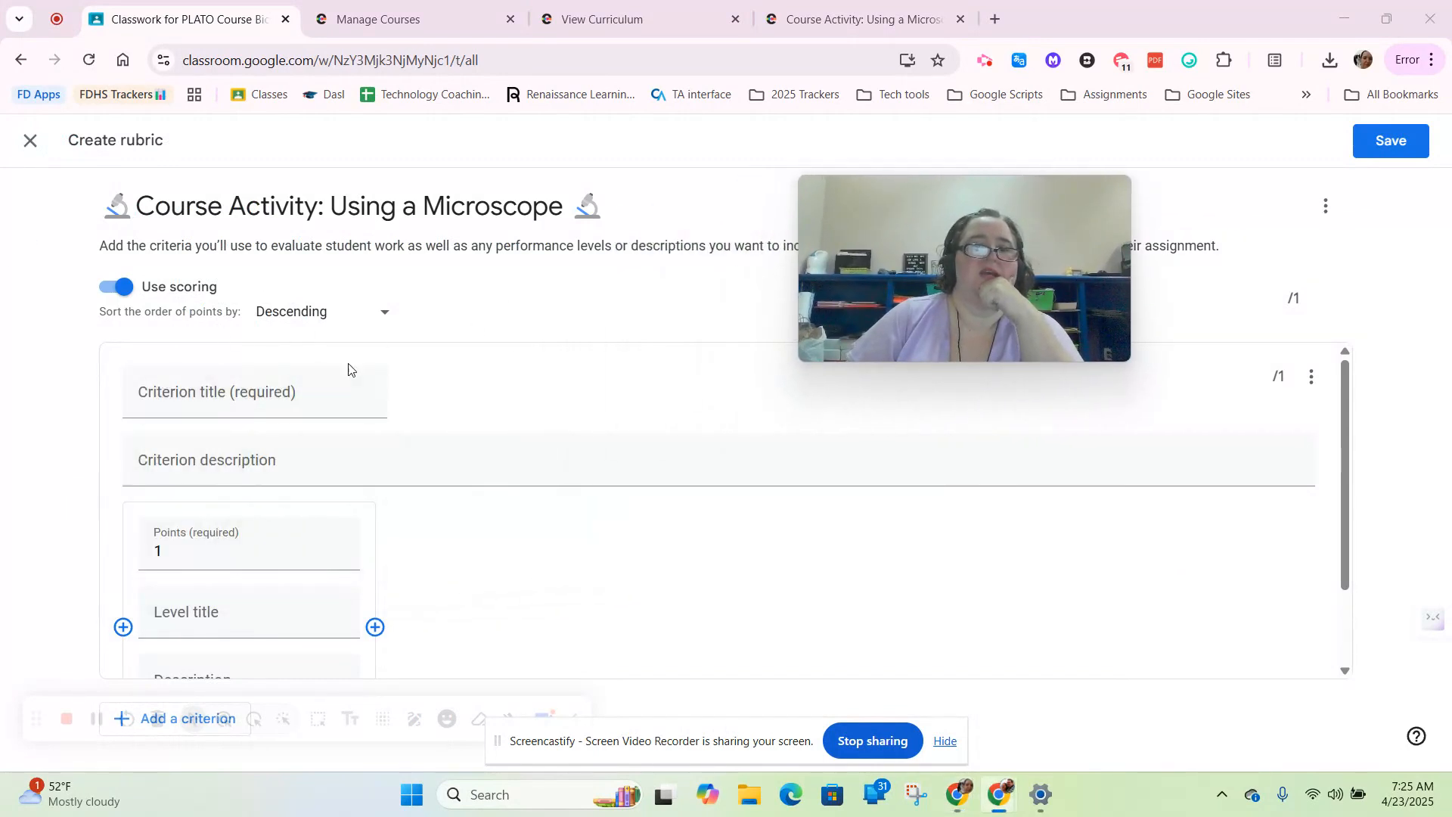
{"action": "scroll", "coordinate": [351, 364], "scroll_direction": "down", "scroll_amount": 1}
{"action": "scroll", "coordinate": [360, 359], "scroll_direction": "up", "scroll_amount": 1}
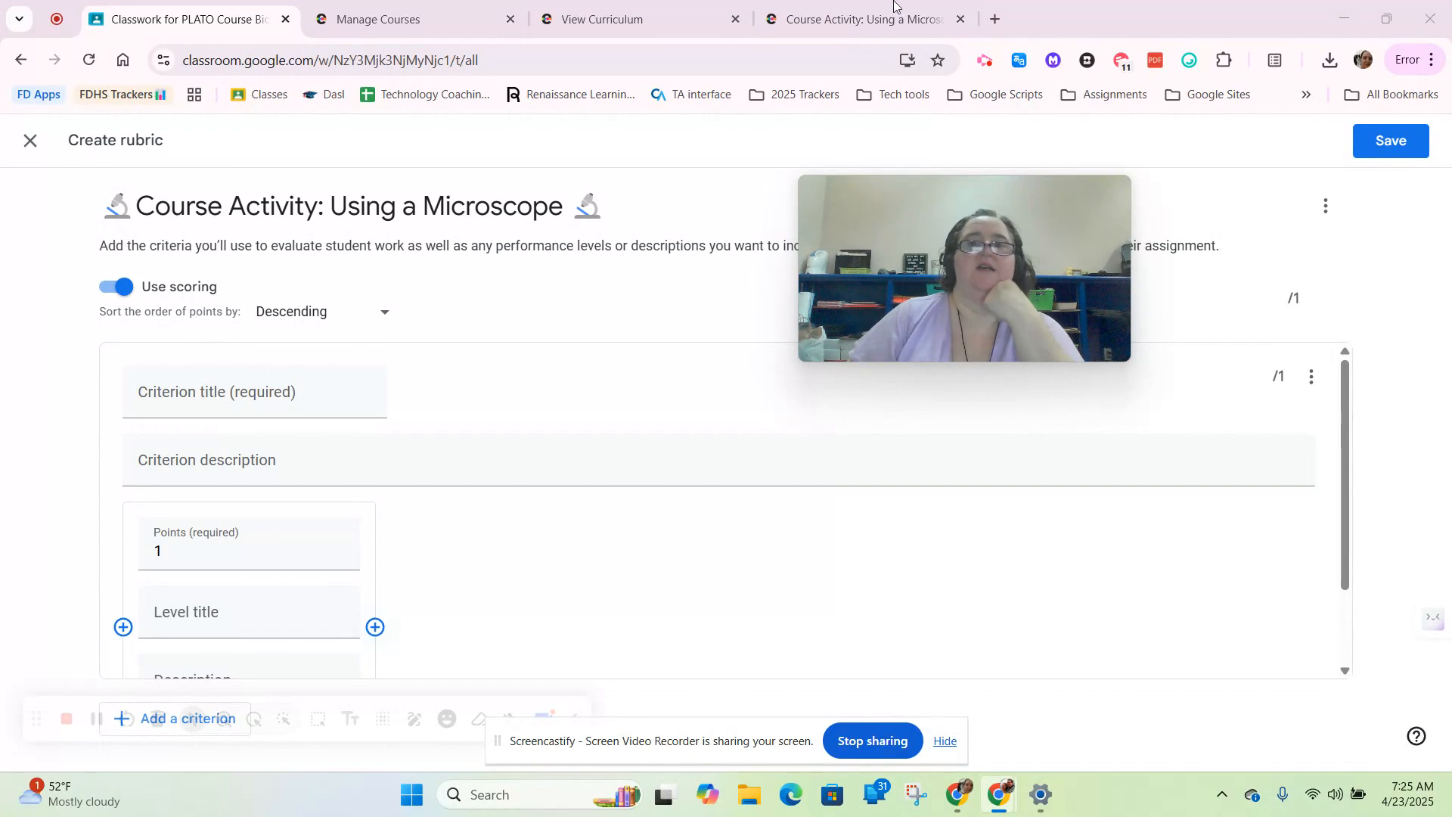
Copy "Calculate the magnification power of a compound microscope." from the Edmentum scoring table into the rubric's first criterion title in Google Classroom.
{"action": "left_click", "coordinate": [807, 7]}
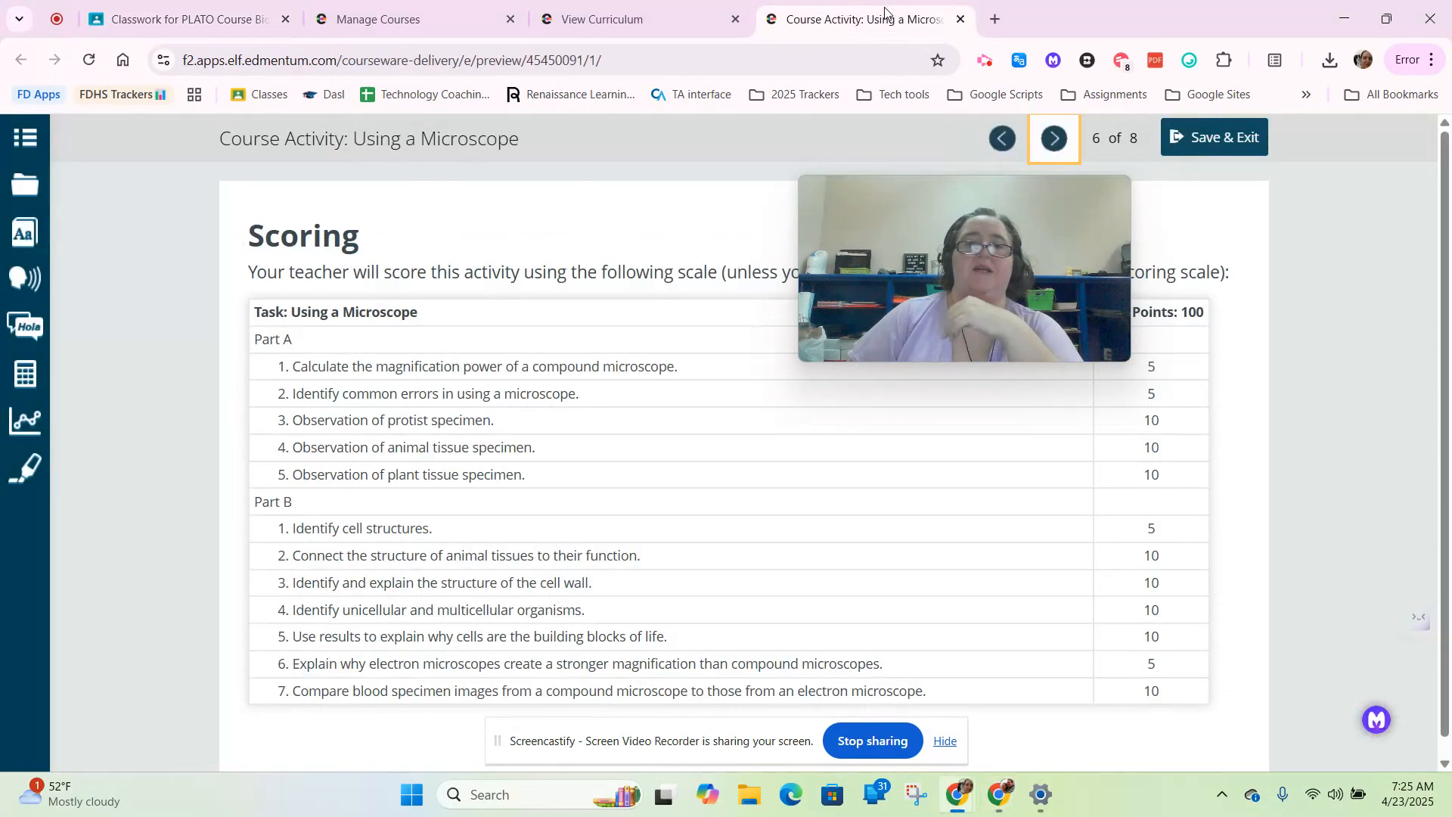
{"action": "left_click_drag", "start_coordinate": [947, 239], "coordinate": [74, 197]}
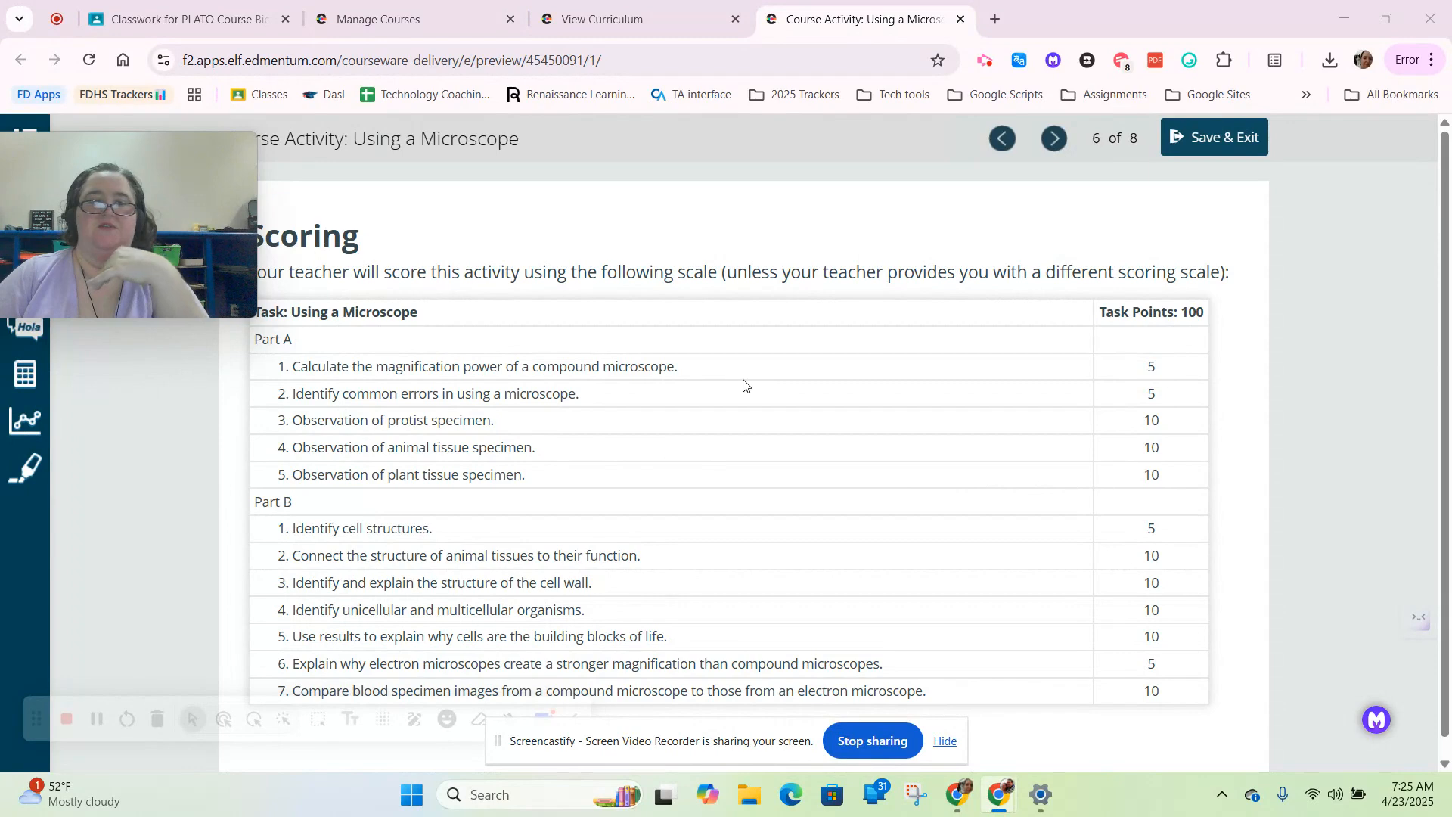
{"action": "left_click_drag", "start_coordinate": [684, 372], "coordinate": [294, 367]}
{"action": "key", "text": "ctrl+c"}
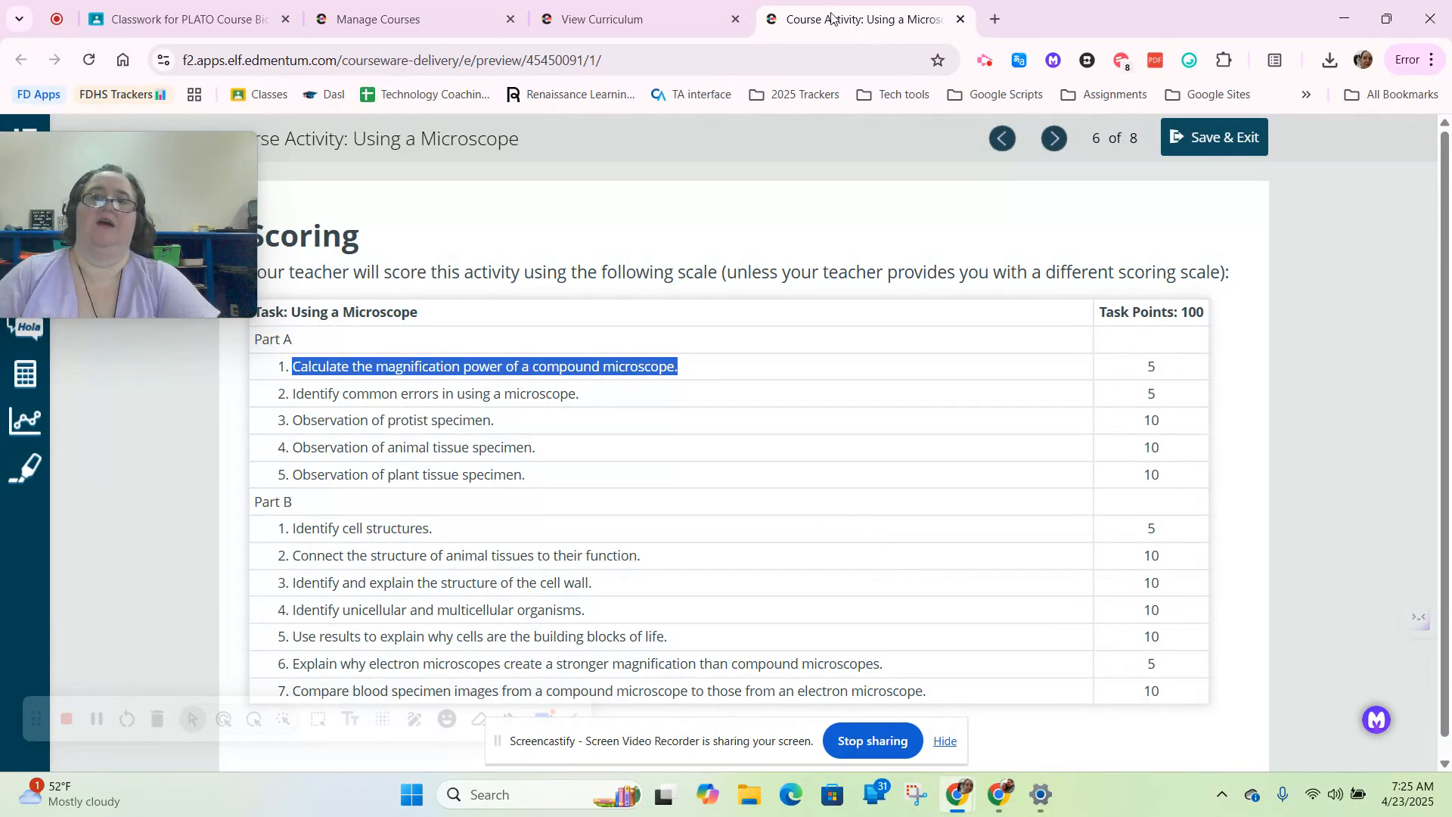
{"action": "left_click", "coordinate": [651, 17]}
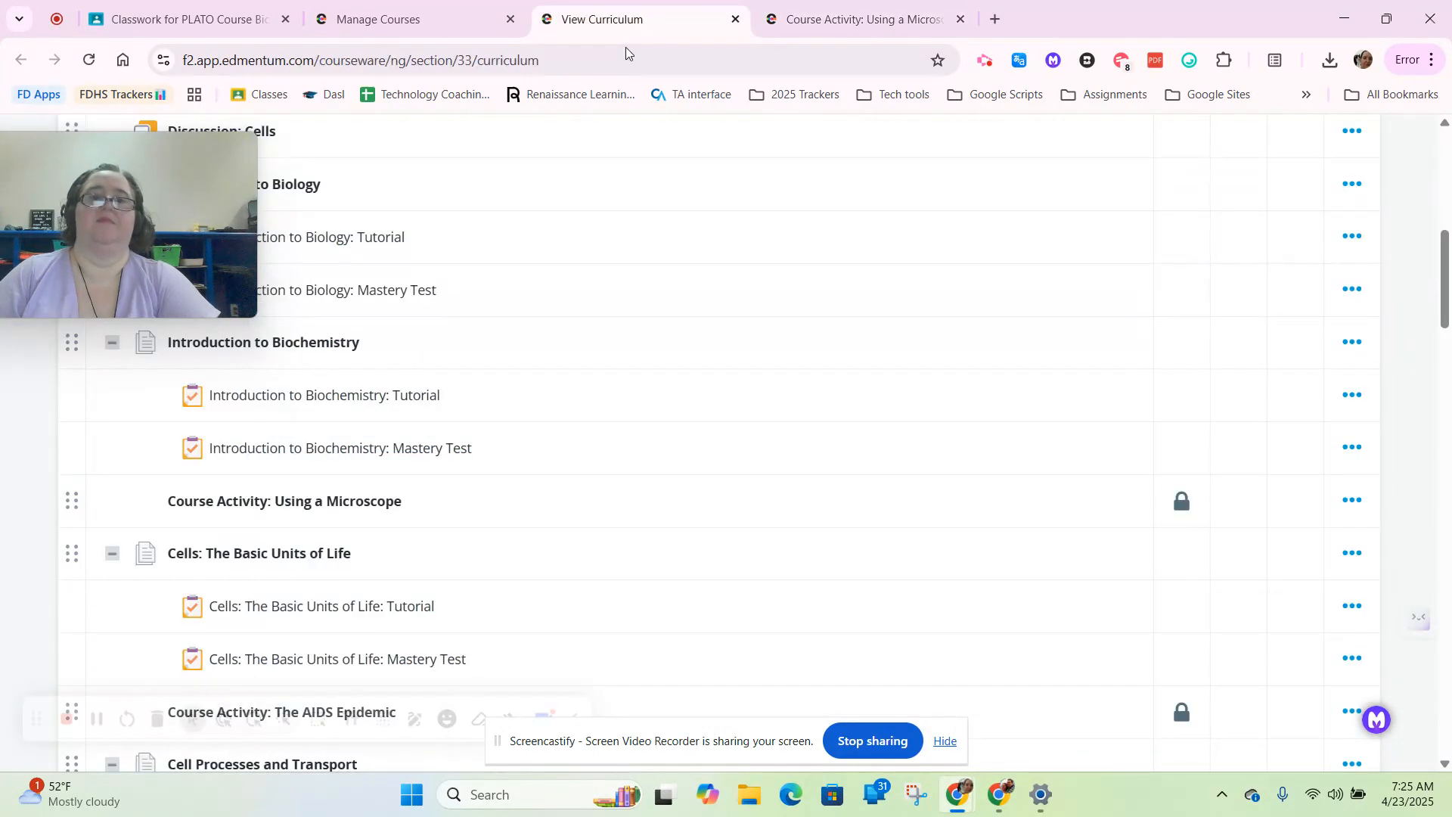
{"action": "left_click", "coordinate": [203, 15]}
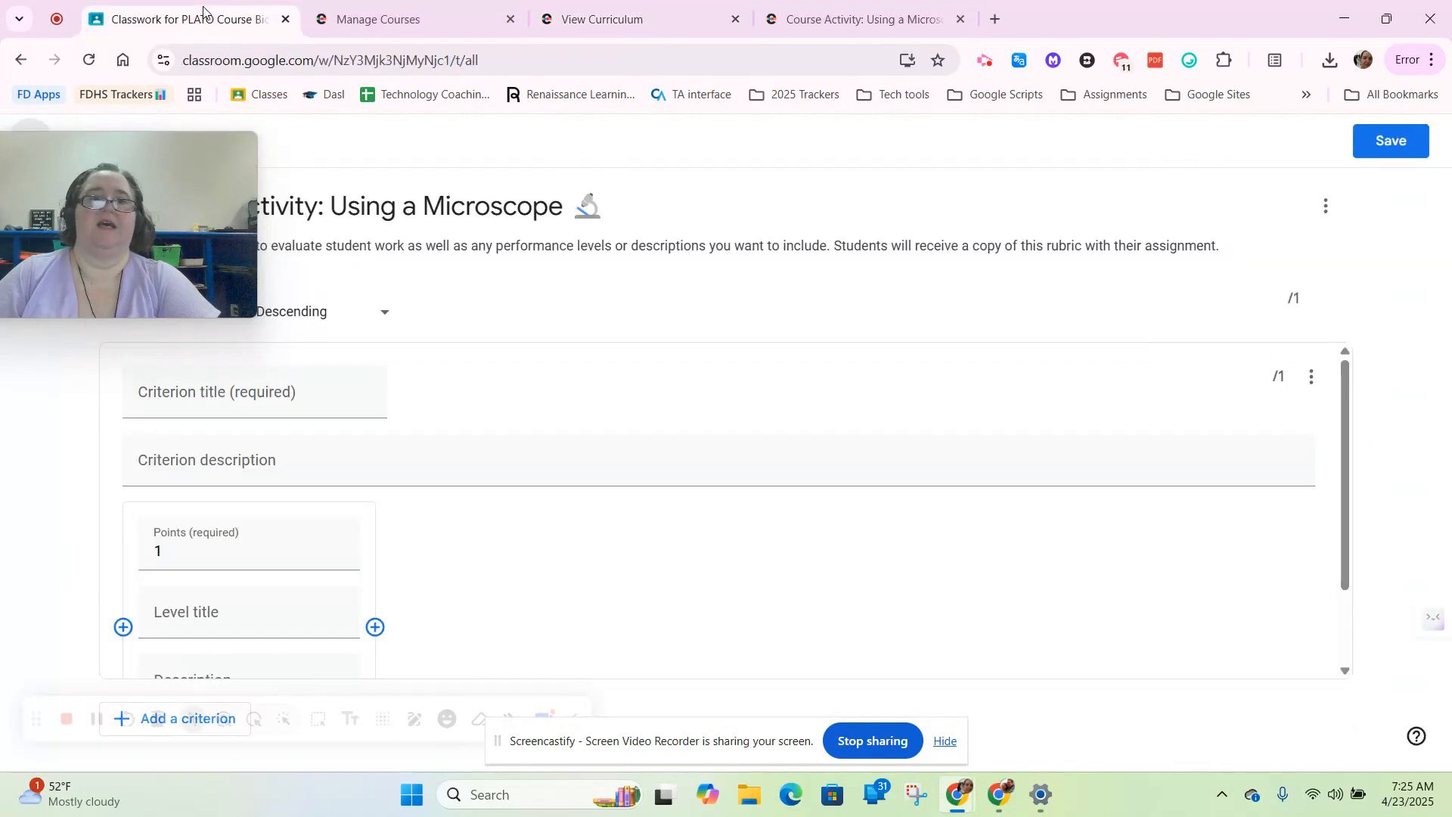
{"action": "left_click", "coordinate": [159, 400]}
{"action": "key", "text": "ctrl+v"}
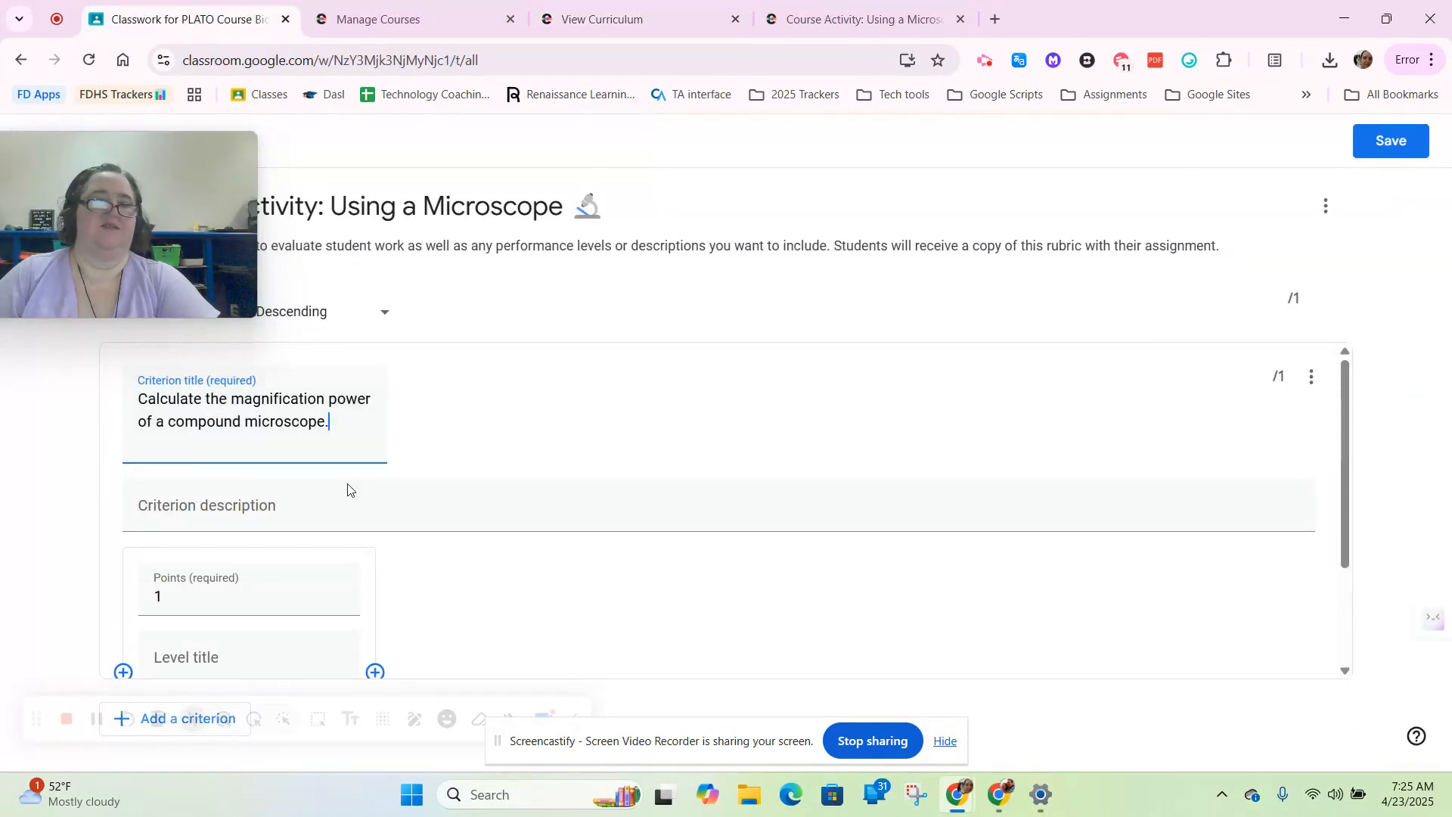
Add two more levels to the magnification power criterion and set the three levels' points to 5, 3 and 1.
{"action": "scroll", "coordinate": [530, 529], "scroll_direction": "down", "scroll_amount": 1}
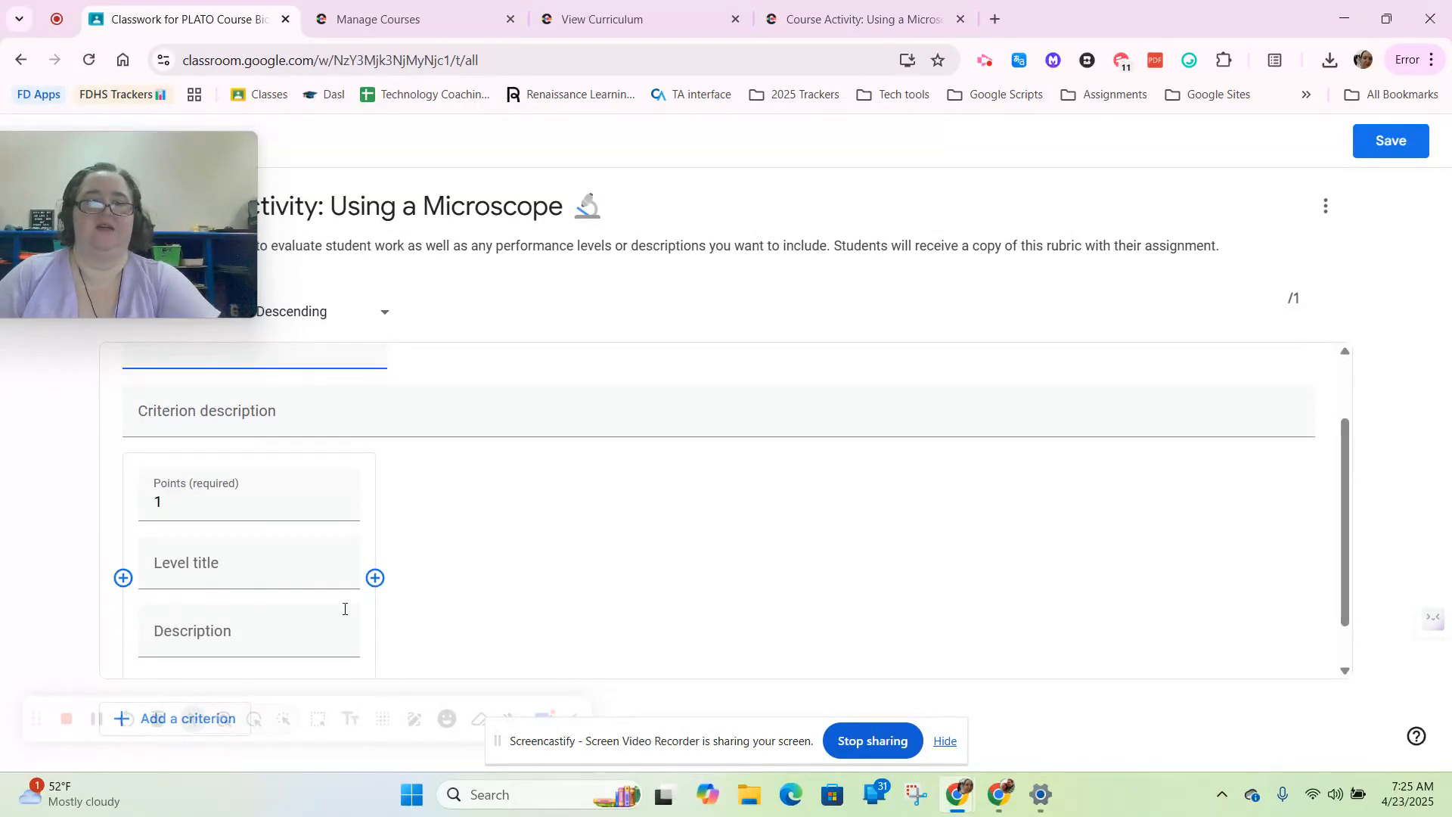
{"action": "left_click", "coordinate": [376, 579]}
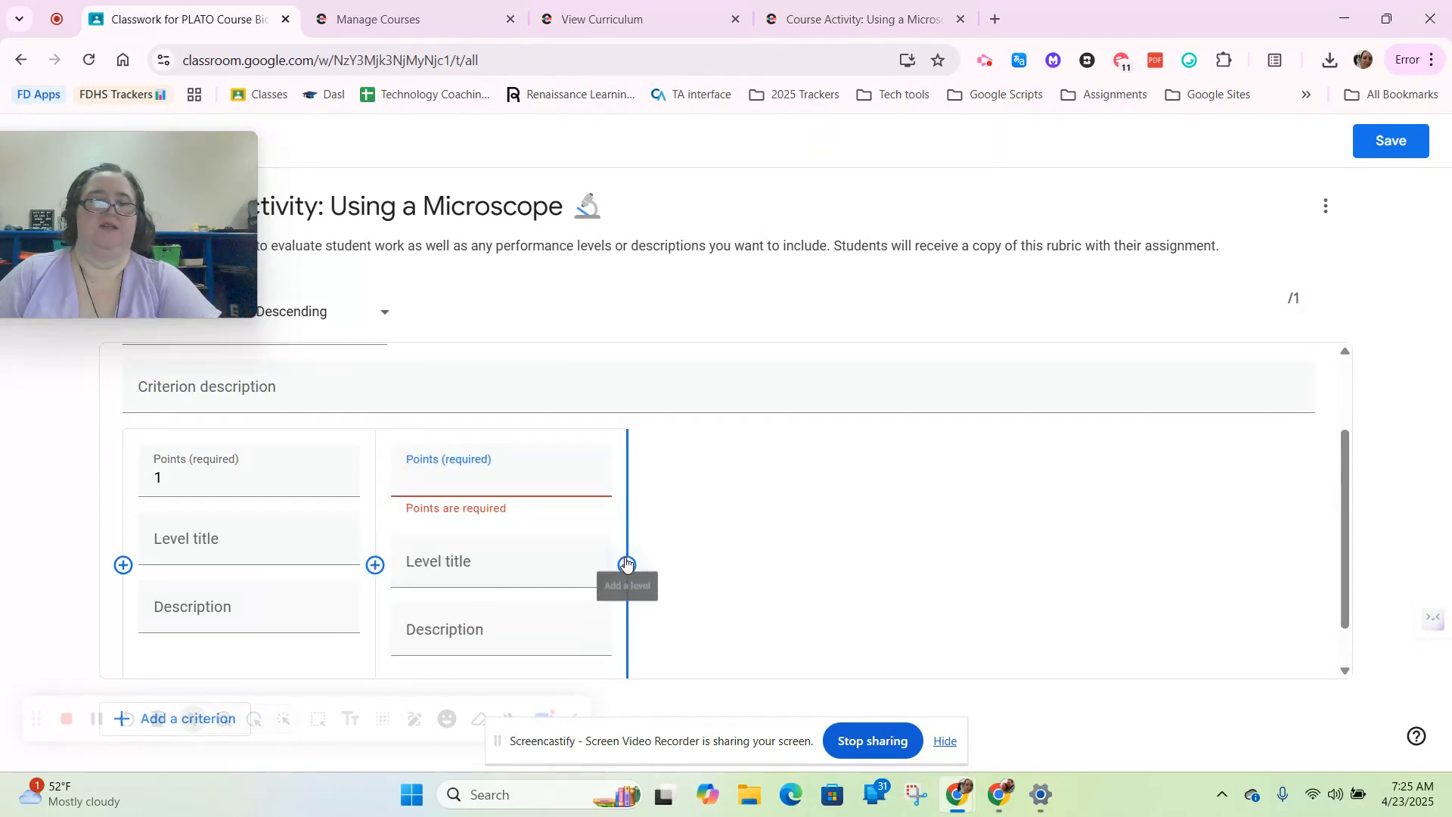
{"action": "left_click", "coordinate": [626, 556]}
{"action": "left_click", "coordinate": [447, 457]}
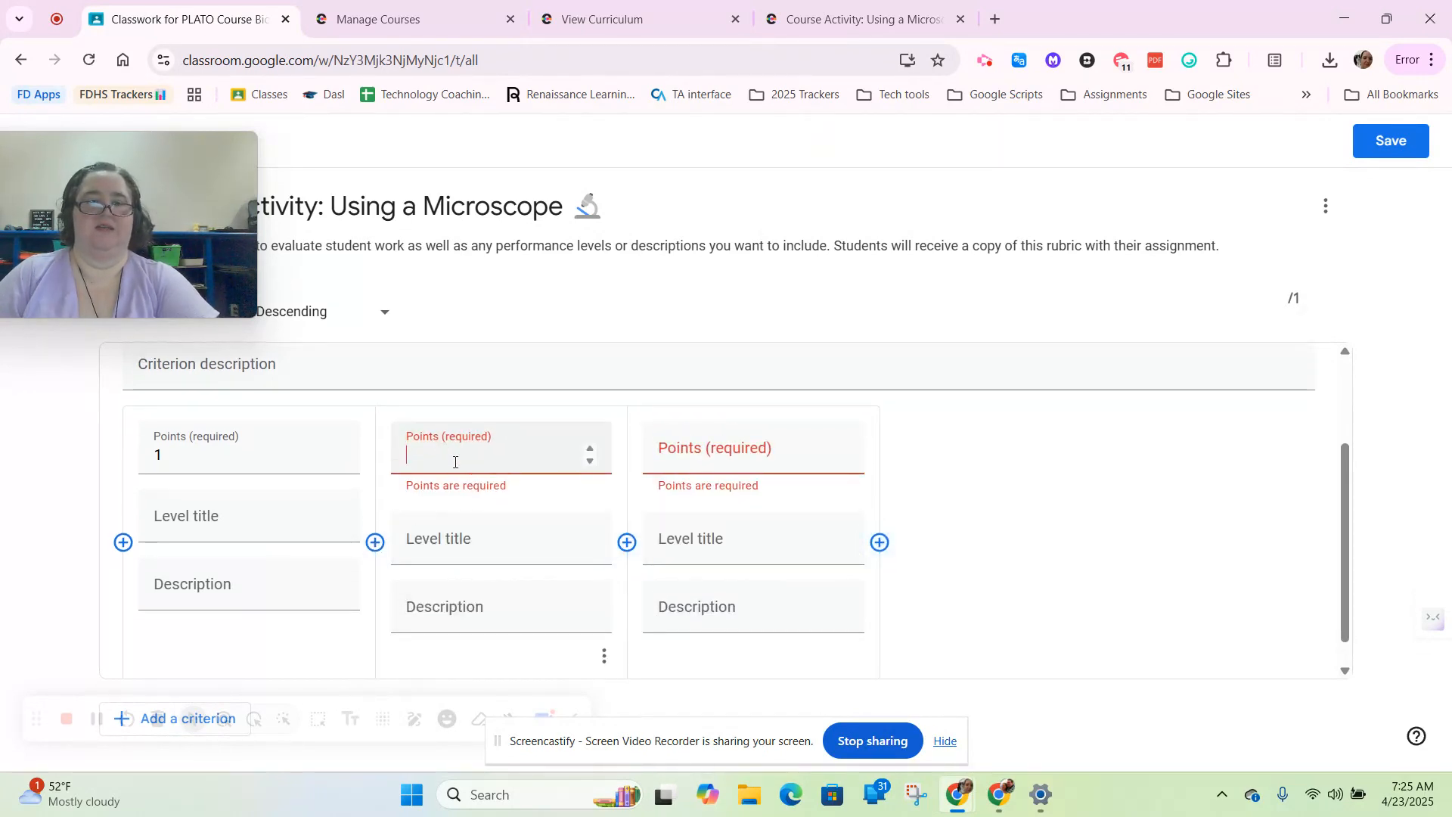
{"action": "left_click", "coordinate": [685, 465]}
{"action": "type", "text": "5"}
{"action": "left_click", "coordinate": [1007, 535]}
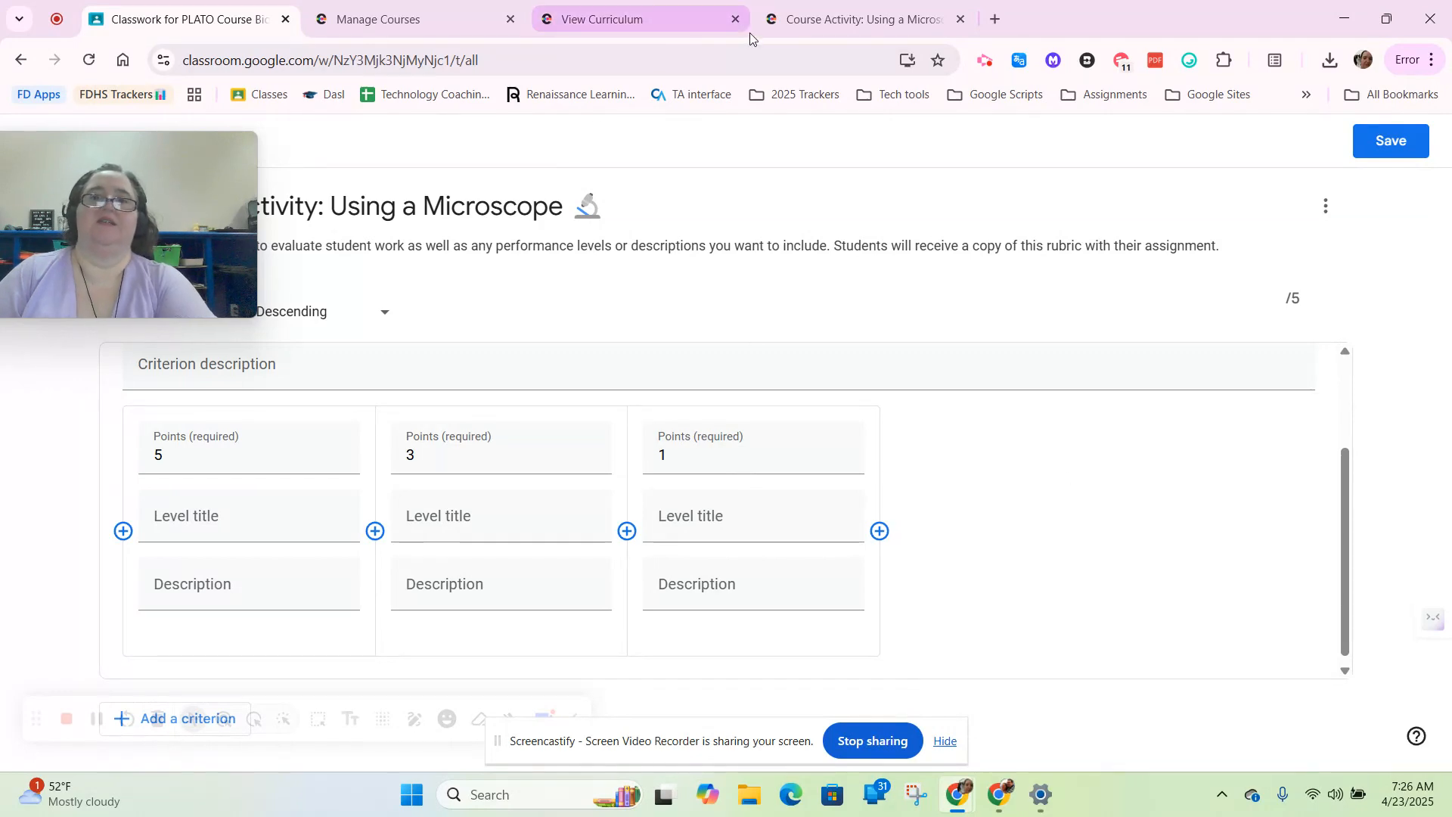
Copy "Identify common errors in using a microscope." from the Edmentum scoring table and return to the Google Classroom rubric.
{"action": "left_click", "coordinate": [837, 18]}
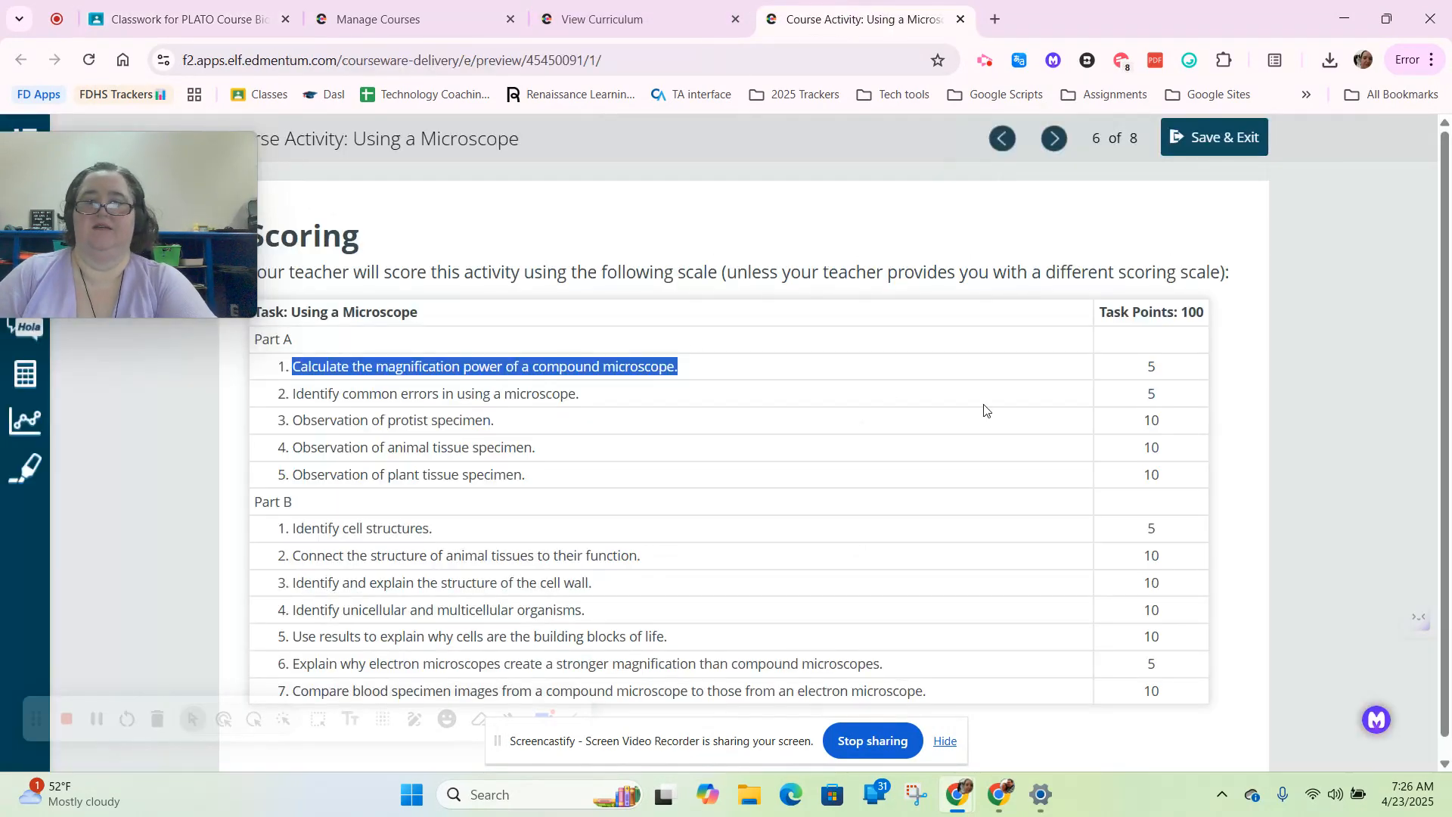
{"action": "left_click_drag", "start_coordinate": [578, 393], "coordinate": [298, 401]}
{"action": "key", "text": "ctrl+c"}
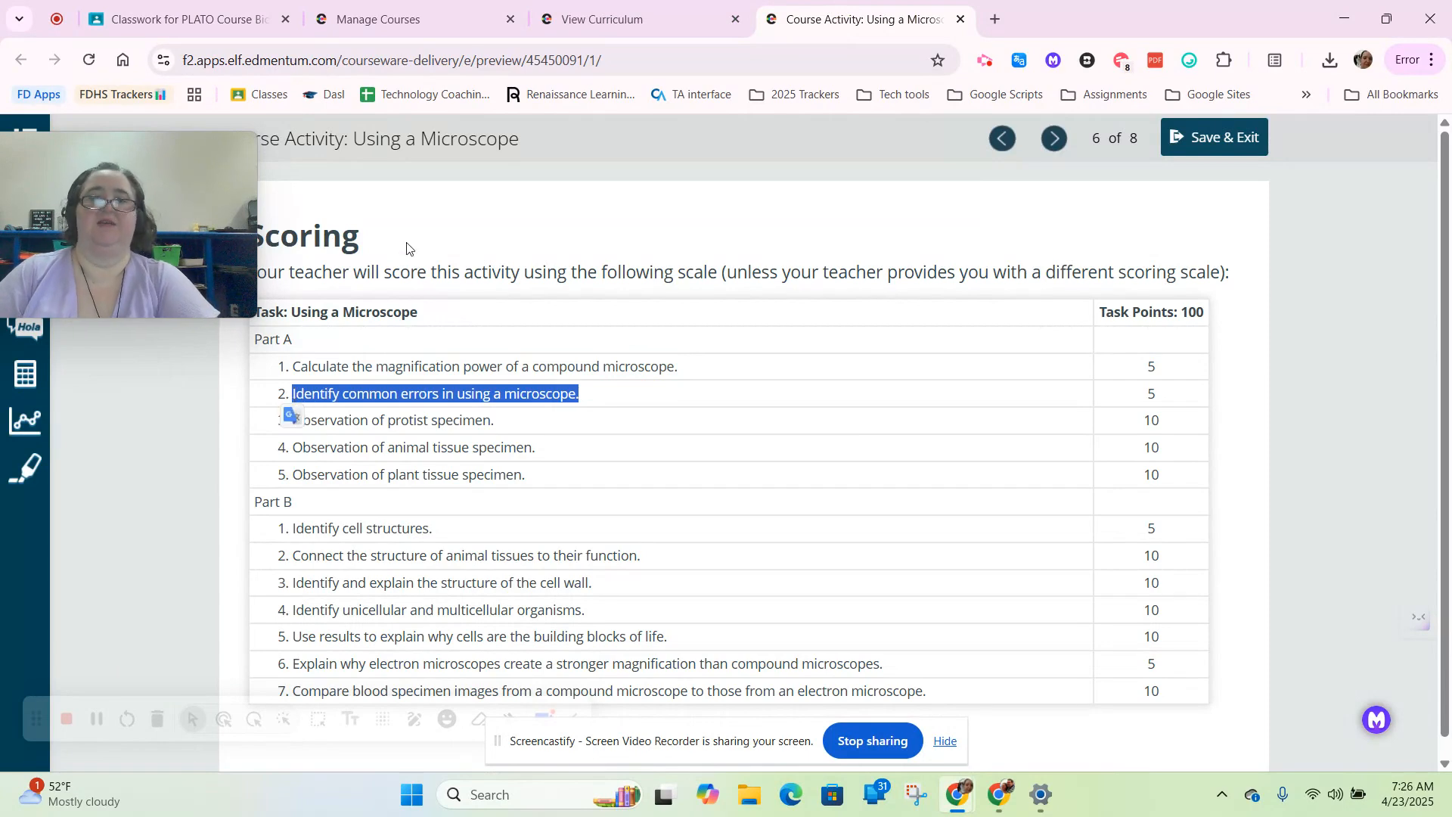
{"action": "left_click", "coordinate": [176, 21]}
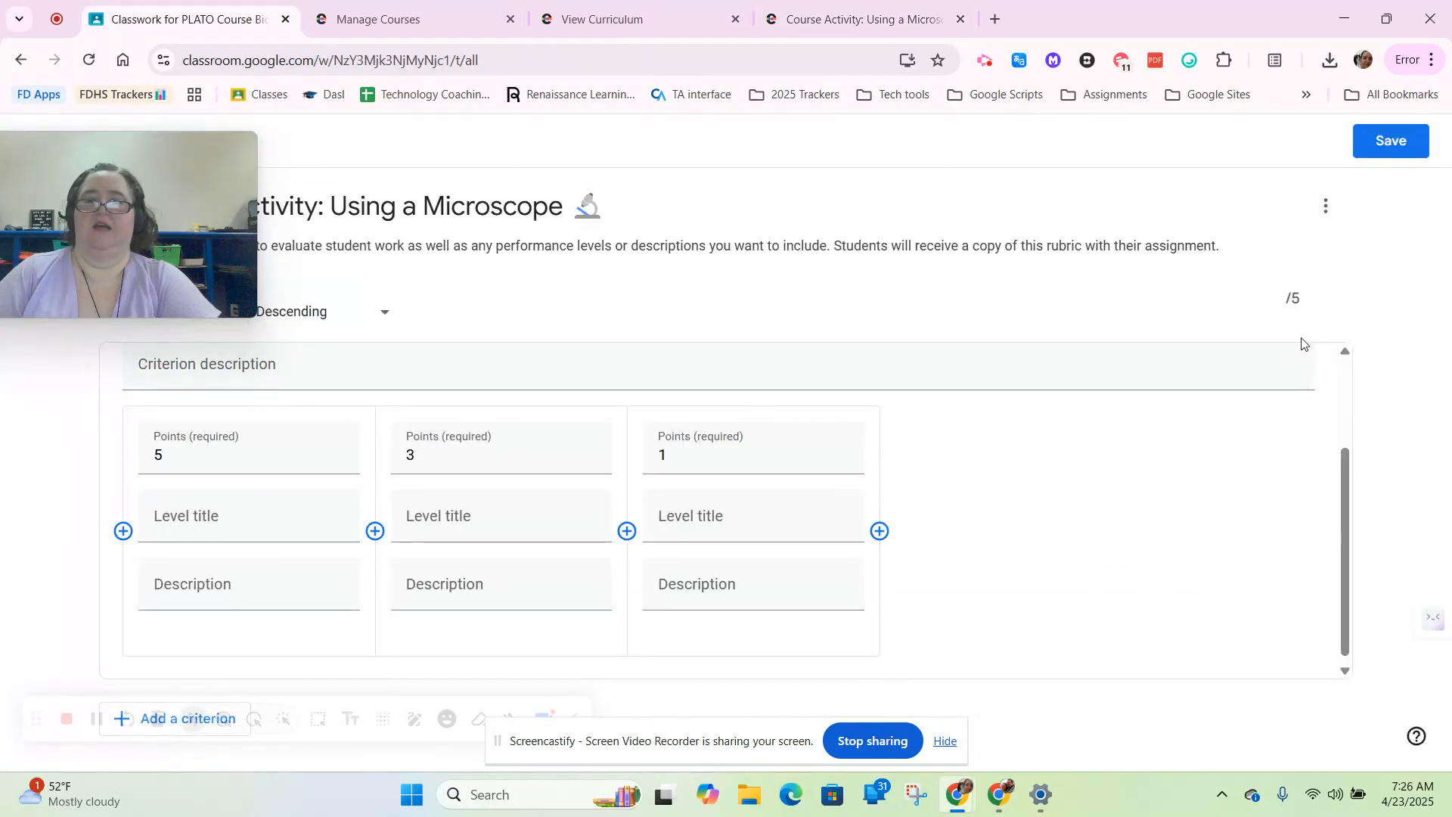
Duplicate the magnification power criterion and replace the copy's title with "Identify common errors in using a microscope.".
{"action": "scroll", "coordinate": [1316, 424], "scroll_direction": "up", "scroll_amount": 2}
{"action": "left_click", "coordinate": [1311, 379]}
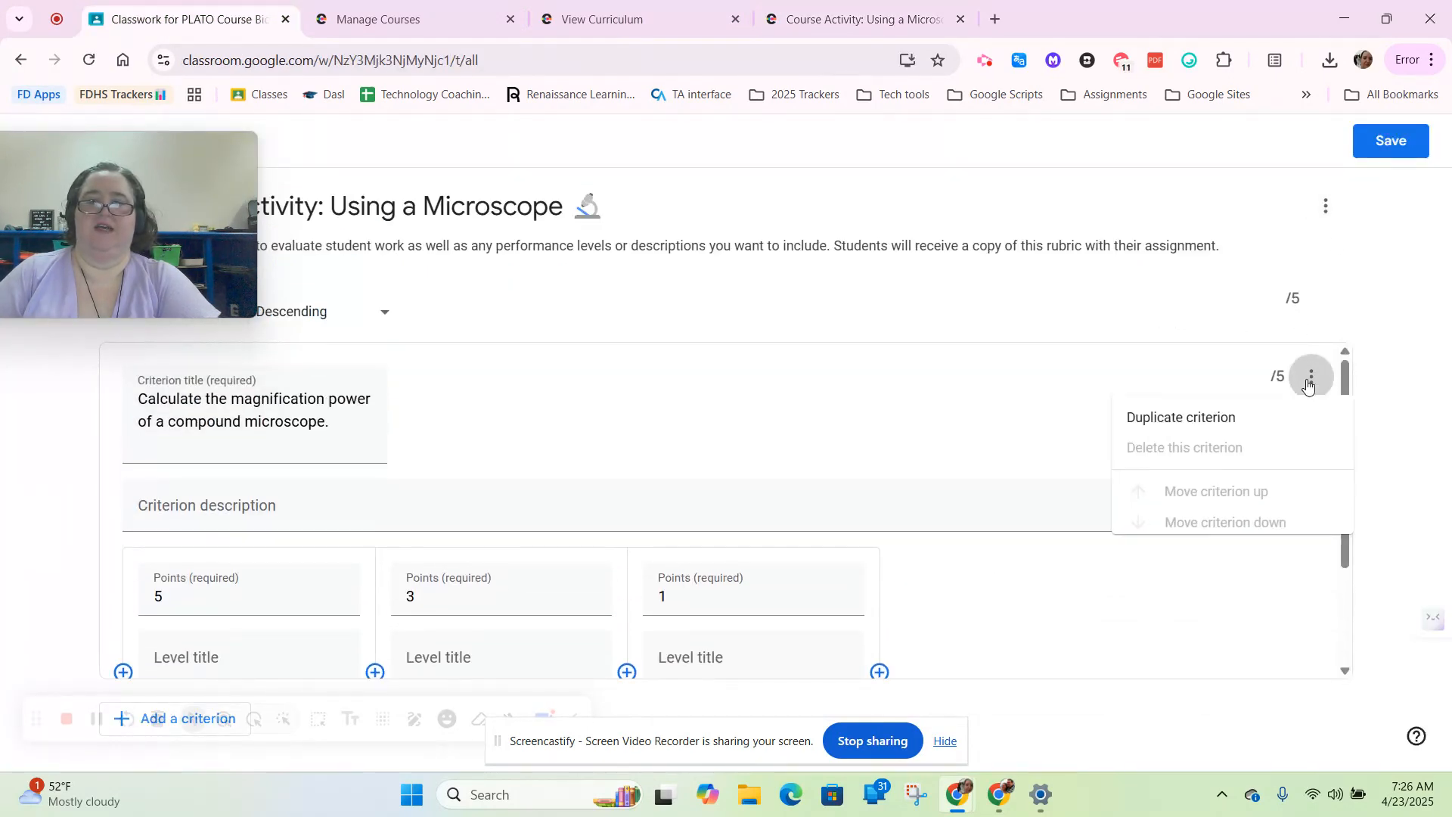
{"action": "left_click", "coordinate": [1176, 424]}
{"action": "left_click_drag", "start_coordinate": [332, 421], "coordinate": [125, 404]}
{"action": "key", "text": "ctrl+v"}
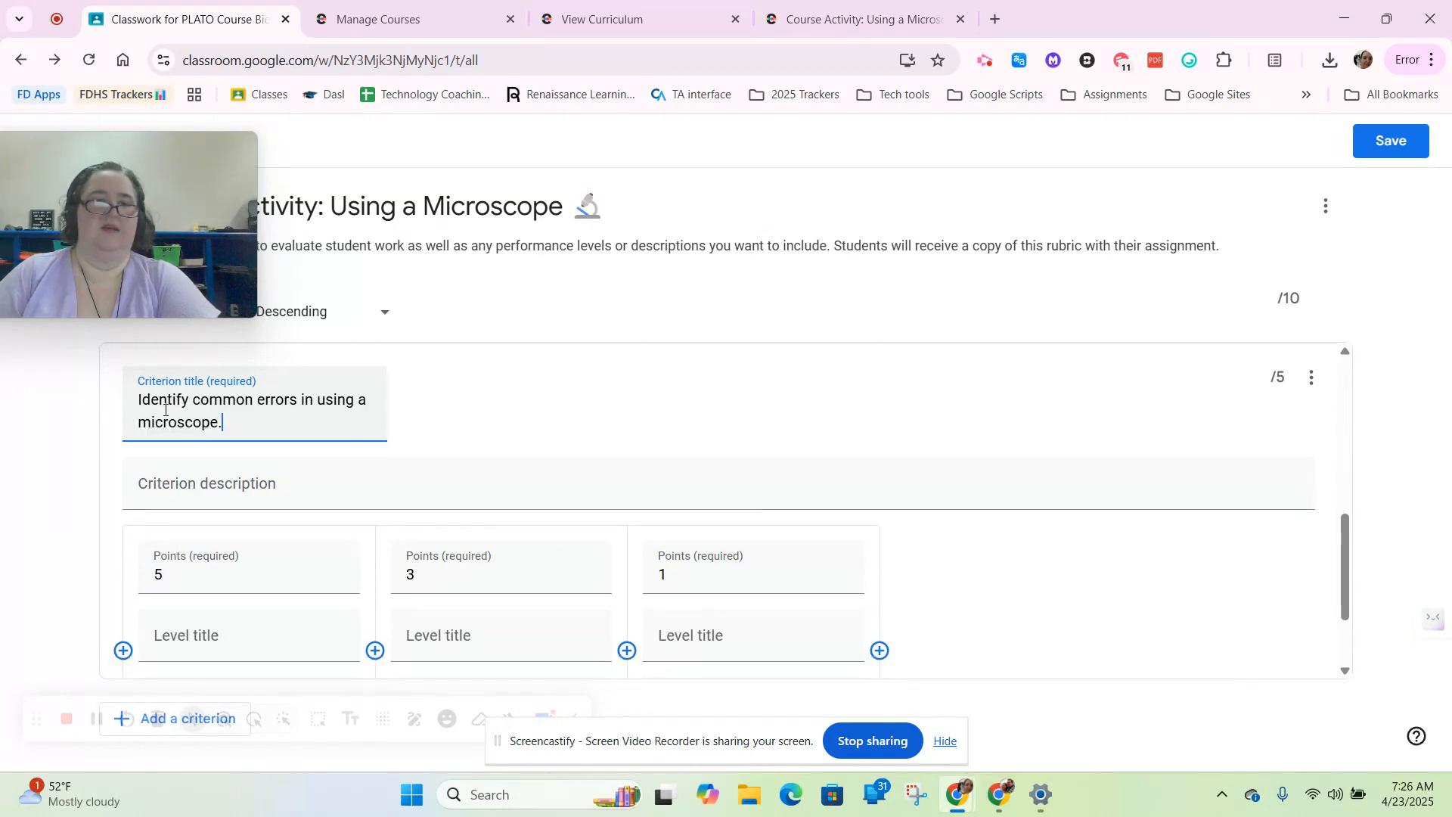
Duplicate the common errors criterion to start a third rubric criterion.
{"action": "scroll", "coordinate": [730, 484], "scroll_direction": "up", "scroll_amount": 6}
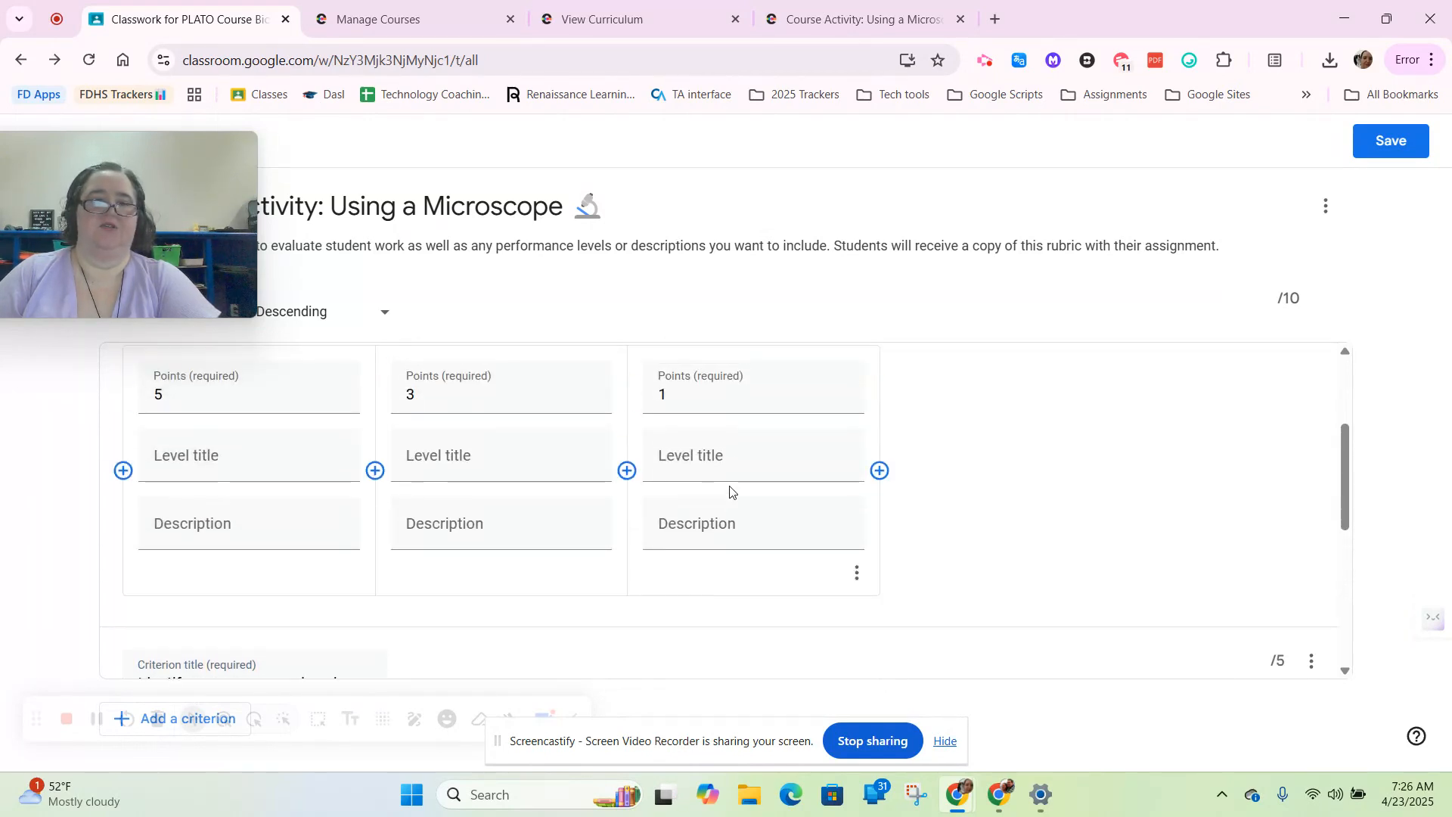
{"action": "scroll", "coordinate": [729, 484], "scroll_direction": "down", "scroll_amount": 7}
{"action": "scroll", "coordinate": [773, 493], "scroll_direction": "up", "scroll_amount": 1}
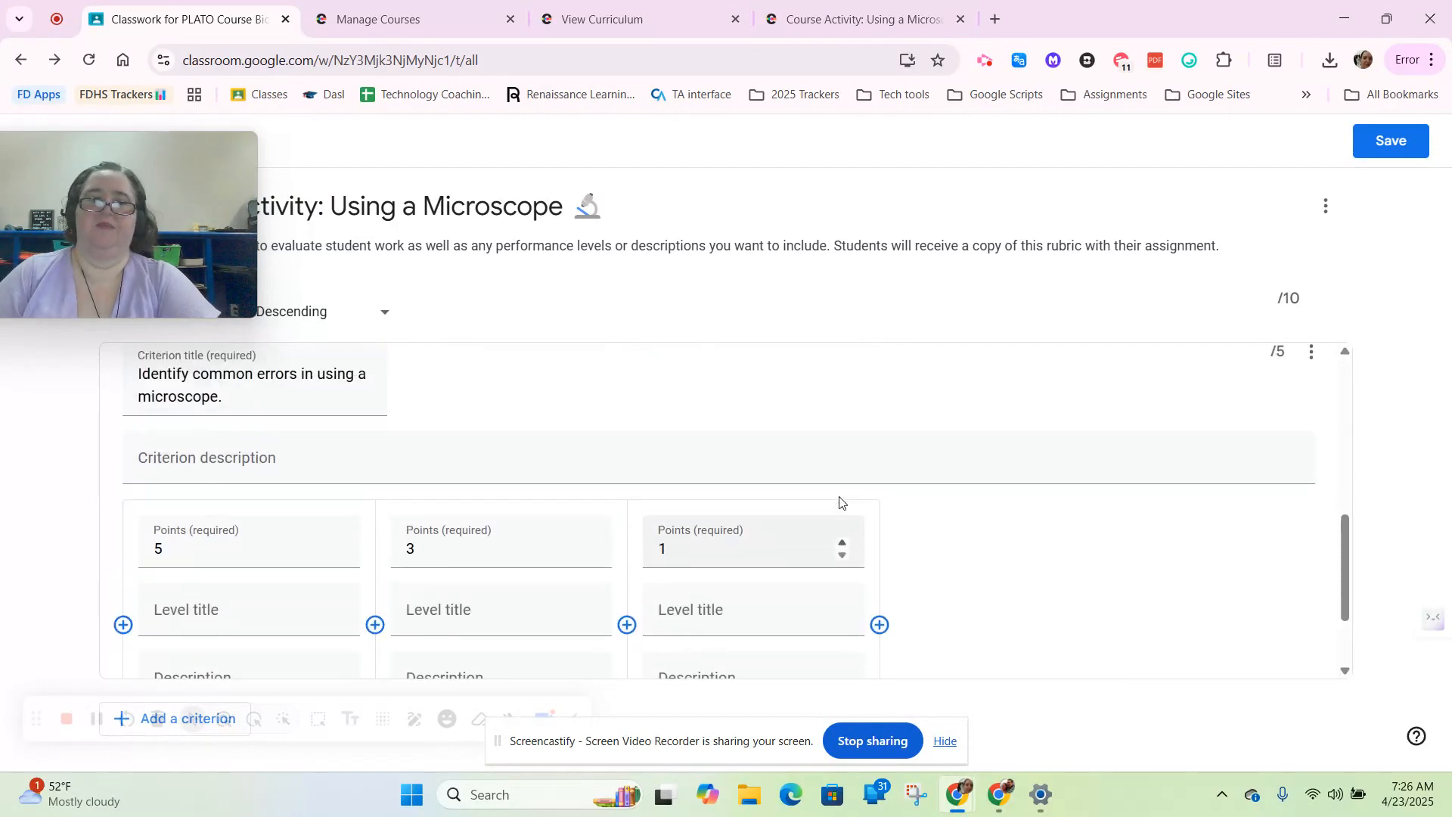
{"action": "scroll", "coordinate": [1112, 464], "scroll_direction": "down", "scroll_amount": 4}
{"action": "left_click", "coordinate": [1314, 488]}
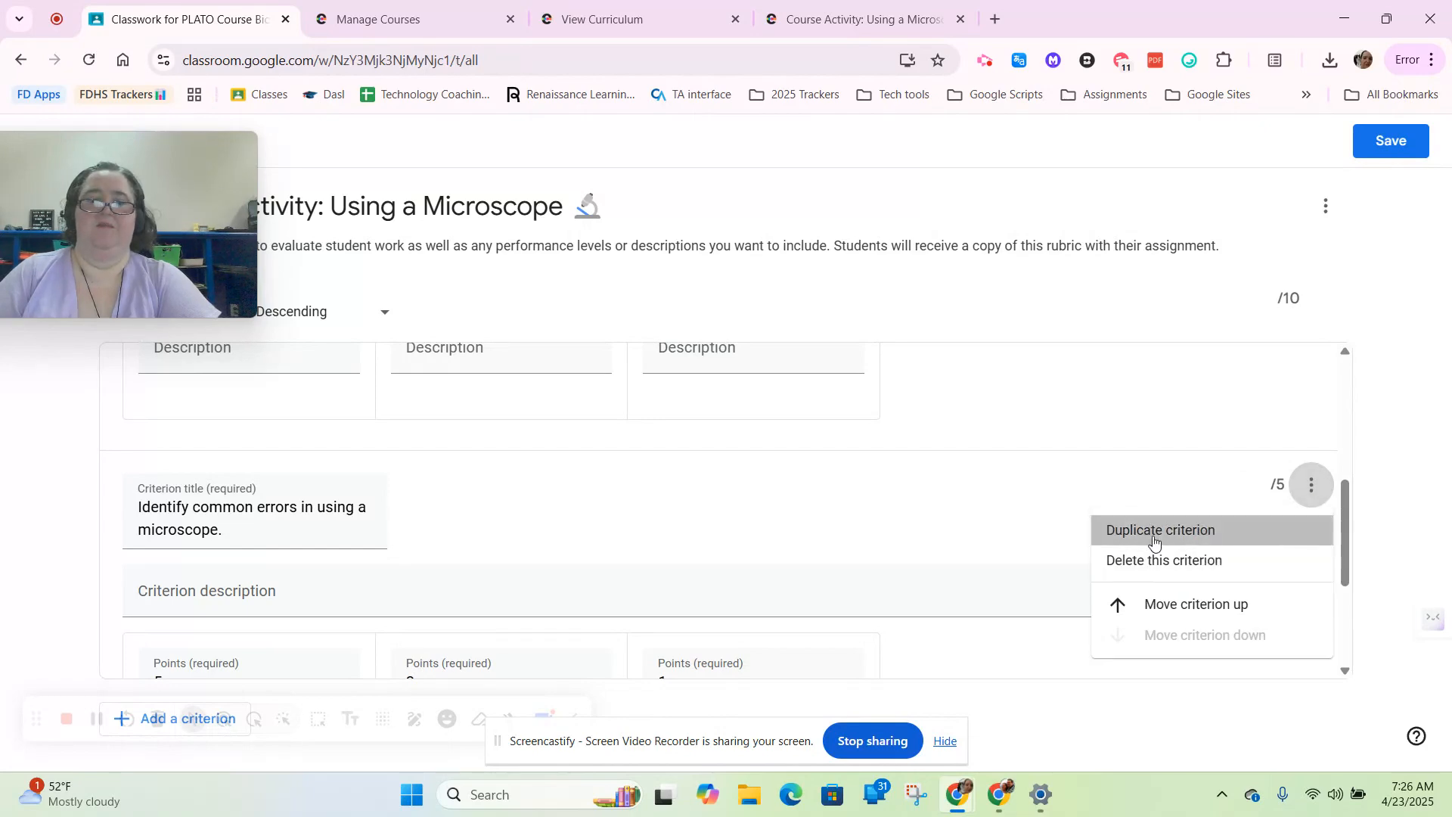
{"action": "left_click", "coordinate": [1205, 536]}
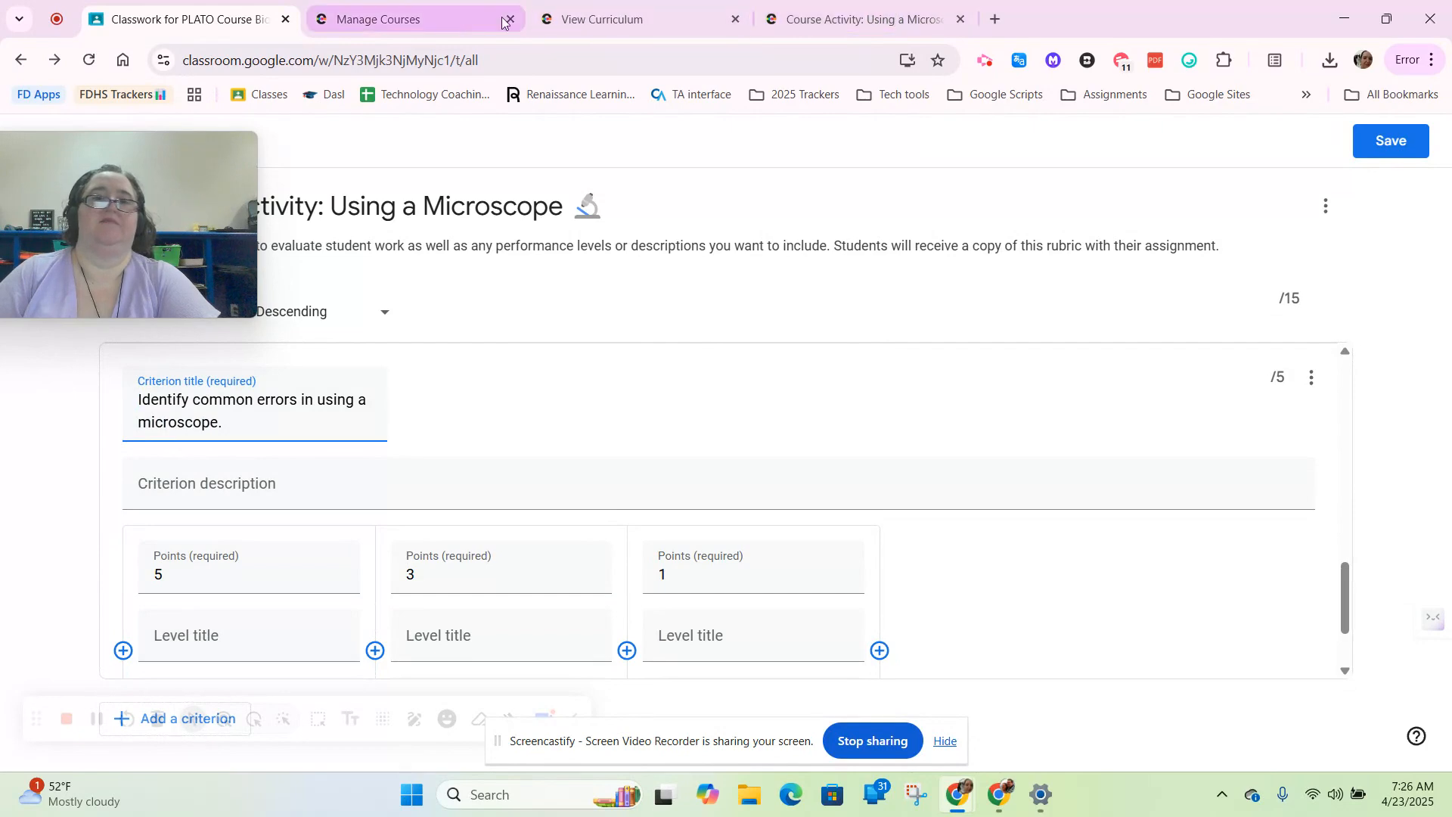
Copy "Observation of protist specimen." from the Edmentum scoring table into the third criterion's title in the Google Classroom rubric.
{"action": "left_click", "coordinate": [854, 16]}
{"action": "left_click_drag", "start_coordinate": [510, 431], "coordinate": [297, 424]}
{"action": "key", "text": "ctrl+c"}
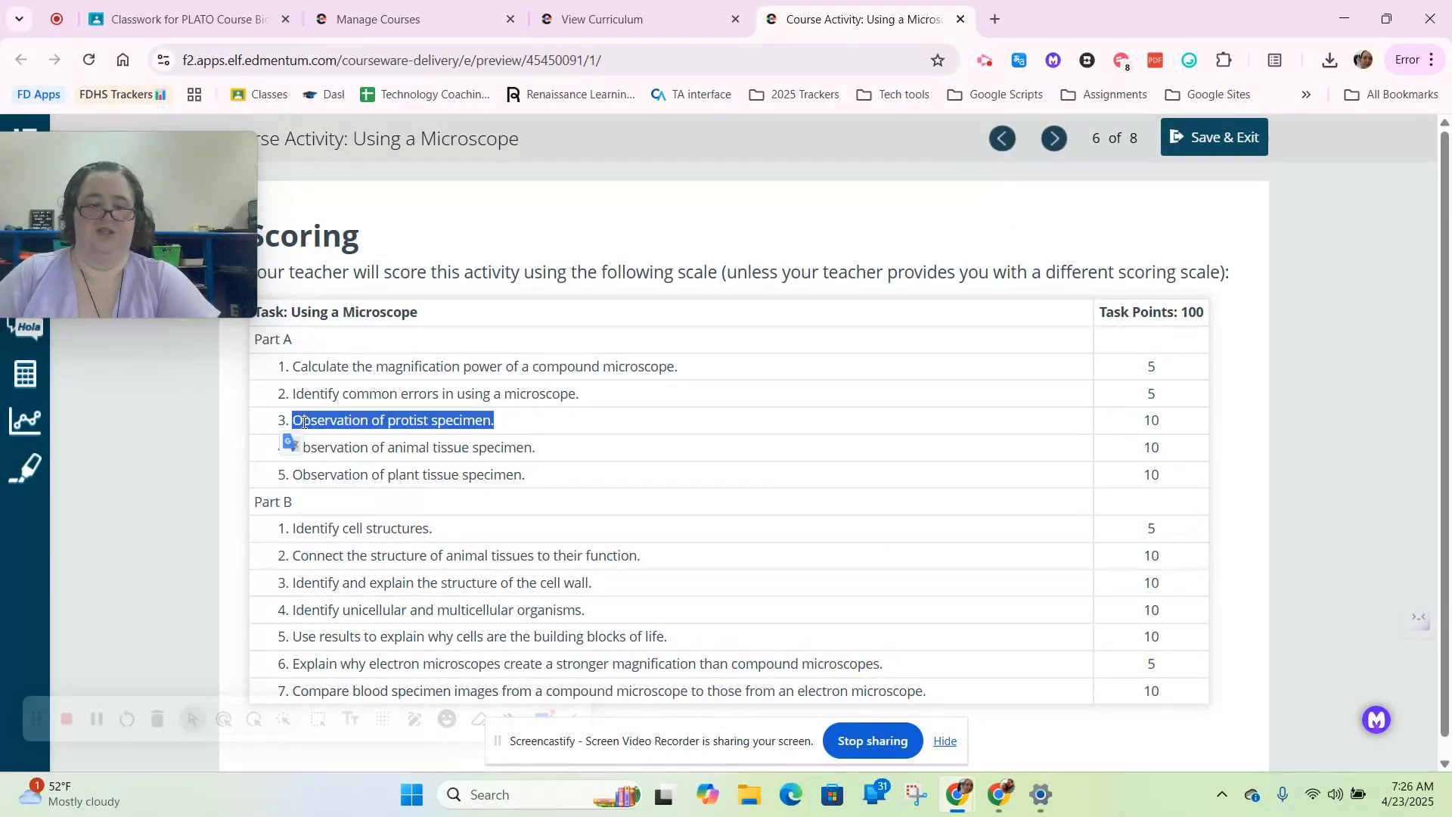
{"action": "left_click", "coordinate": [189, 19]}
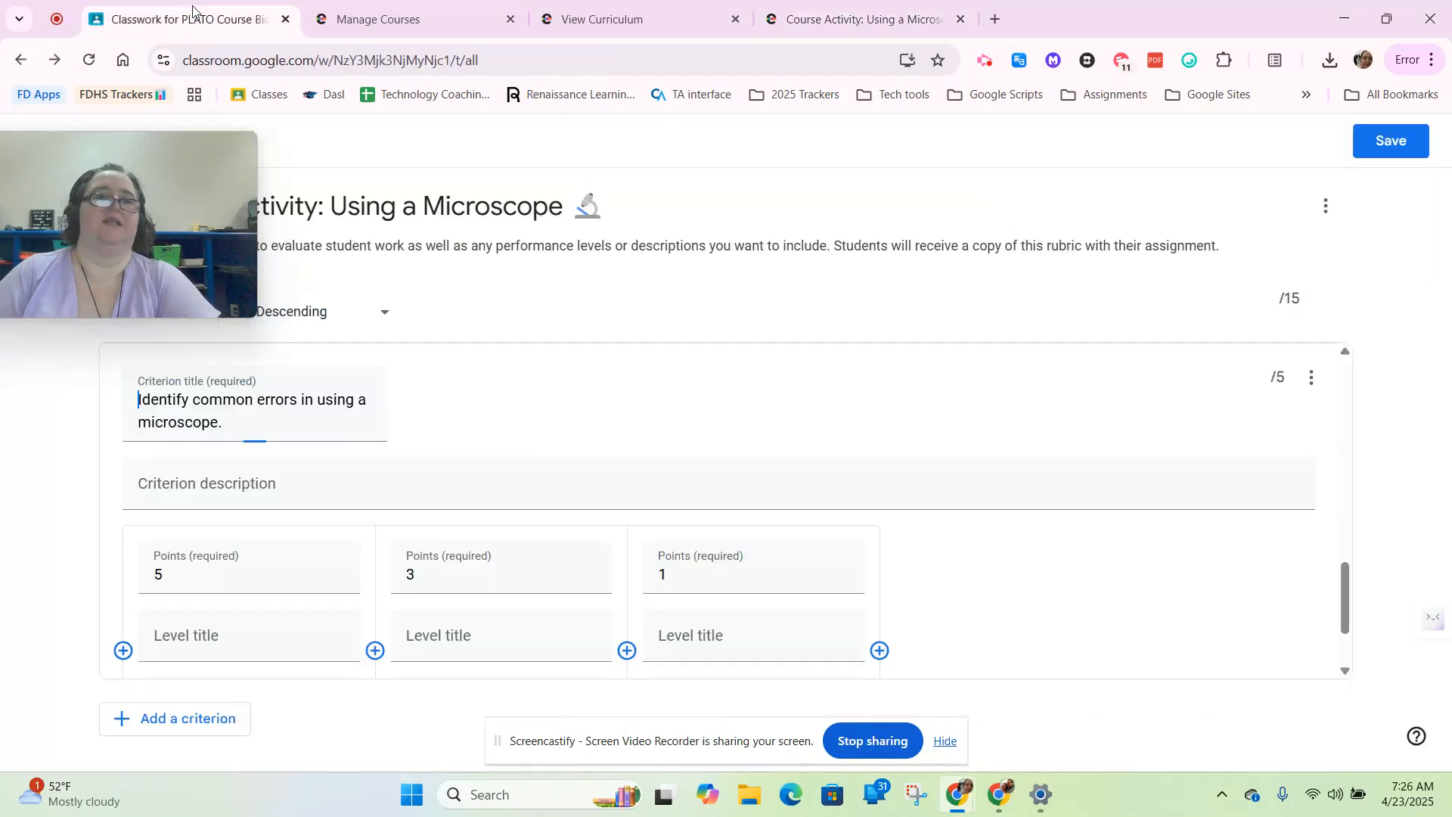
{"action": "left_click_drag", "start_coordinate": [250, 437], "coordinate": [26, 389]}
{"action": "key", "text": "ctrl+v"}
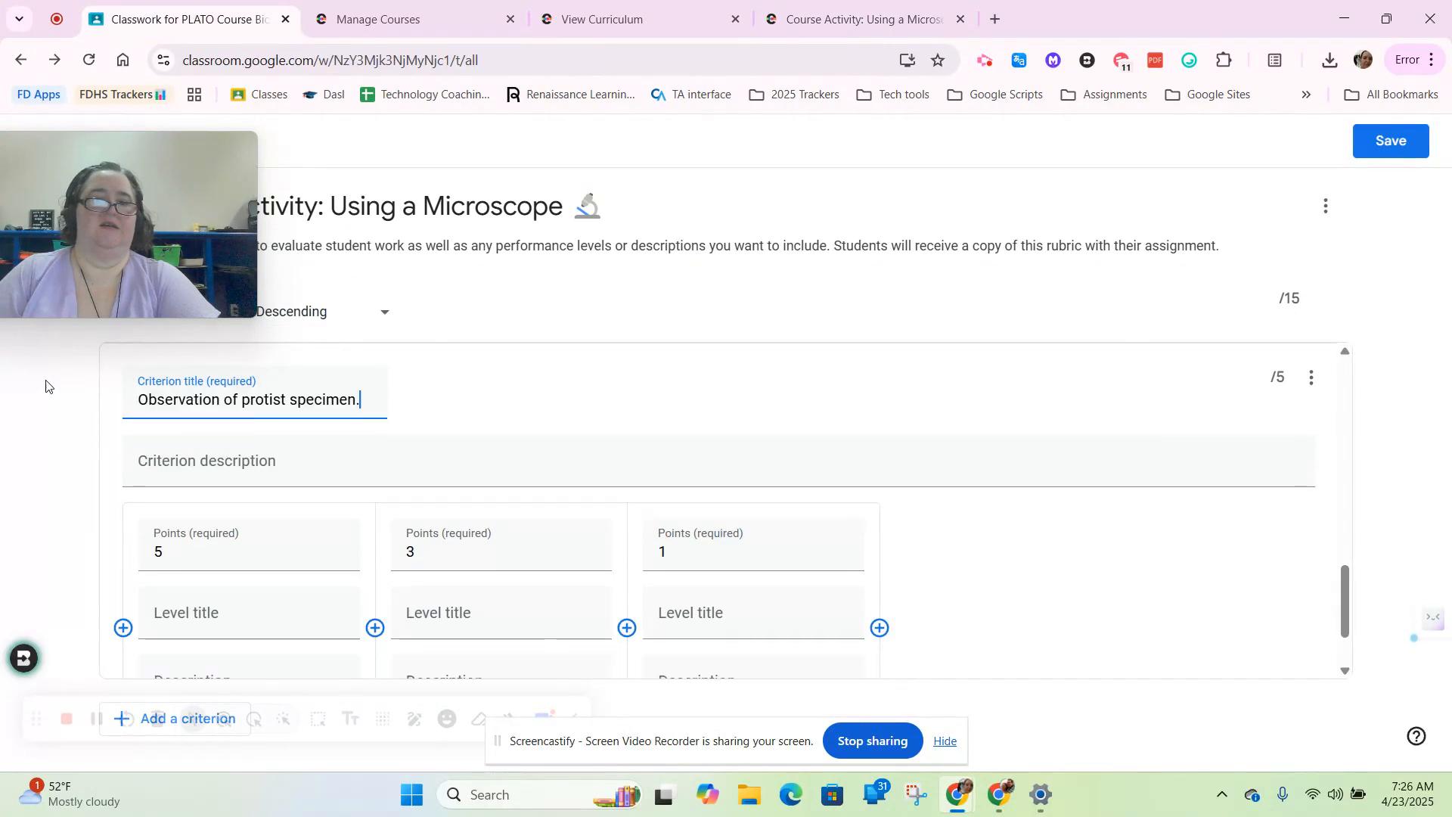
Set the protist specimen criterion's three levels to 10, 5 and 0 points.
{"action": "double_click", "coordinate": [200, 556]}
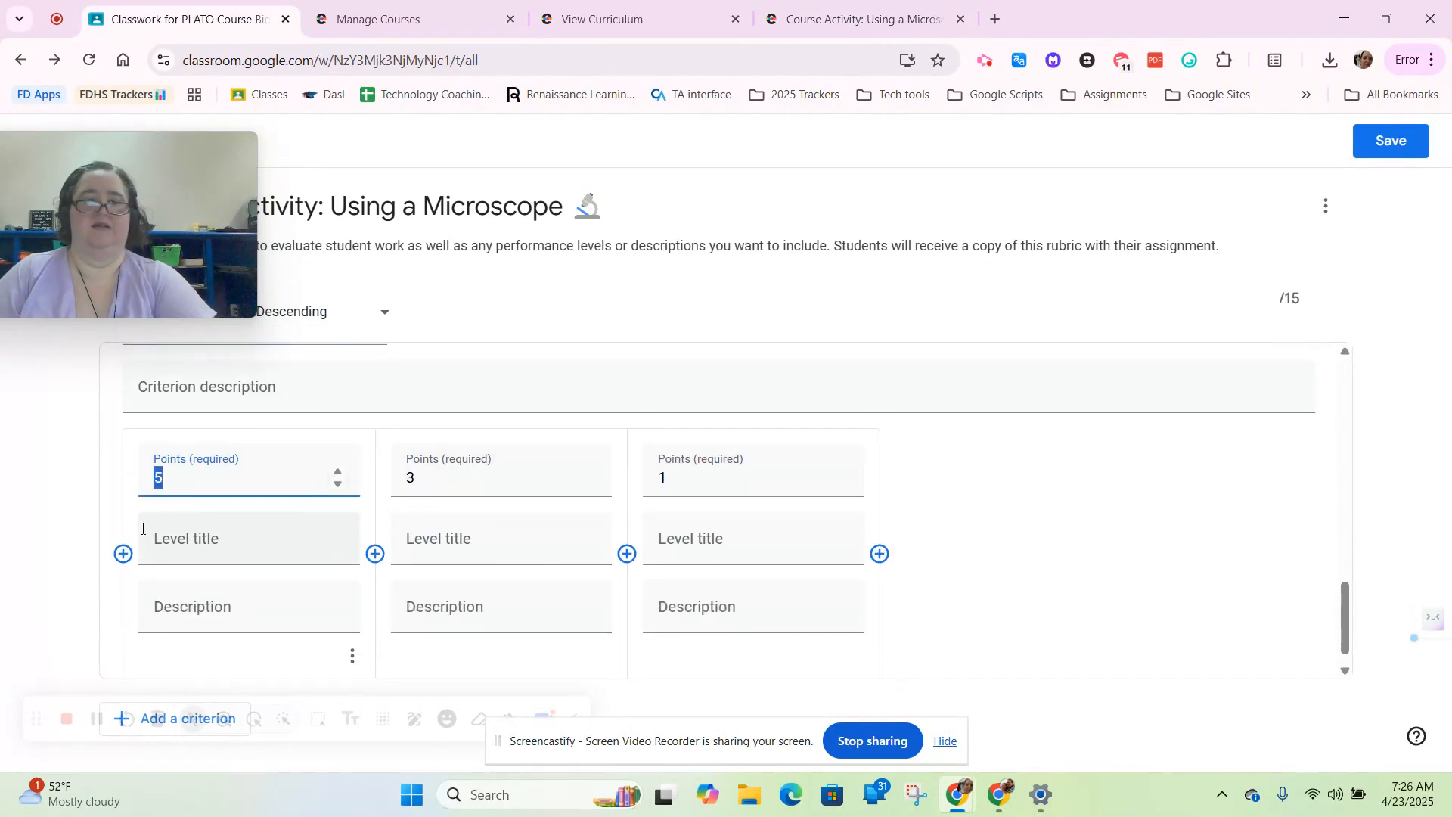
{"action": "type", "text": "10"}
{"action": "left_click_drag", "start_coordinate": [429, 478], "coordinate": [395, 479]}
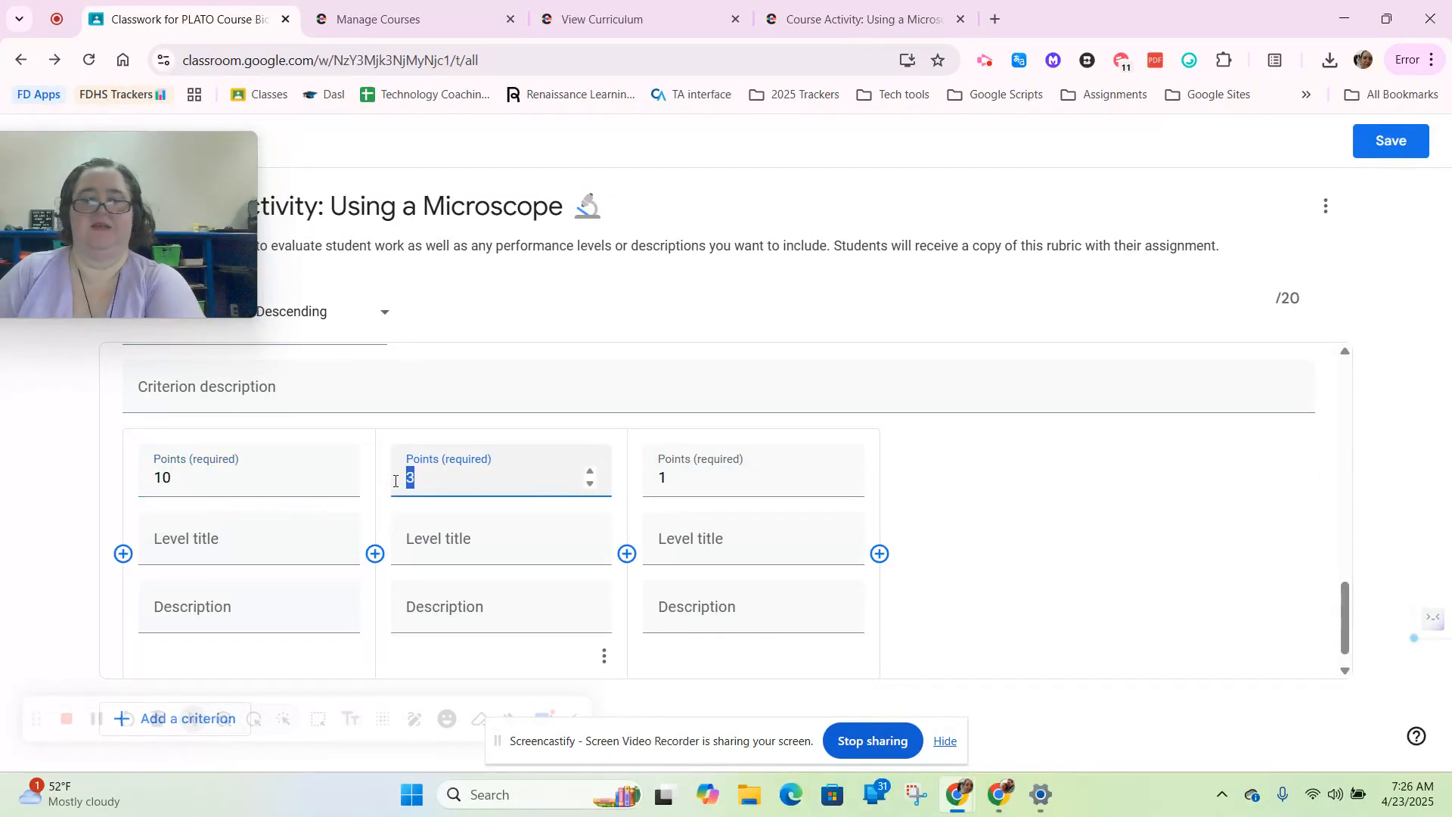
{"action": "type", "text": "5"}
{"action": "left_click_drag", "start_coordinate": [667, 477], "coordinate": [645, 478]}
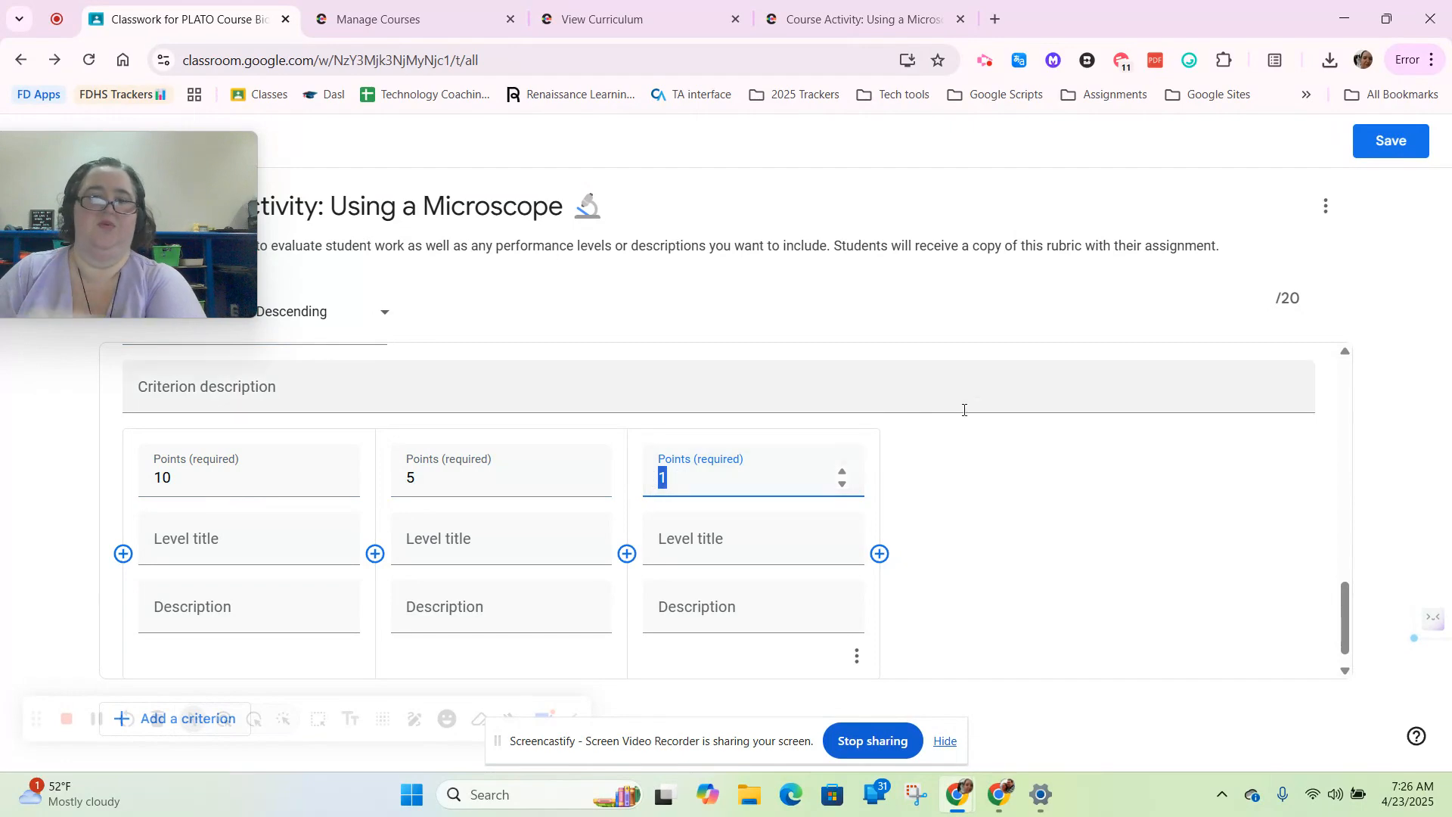
{"action": "left_click", "coordinate": [978, 385]}
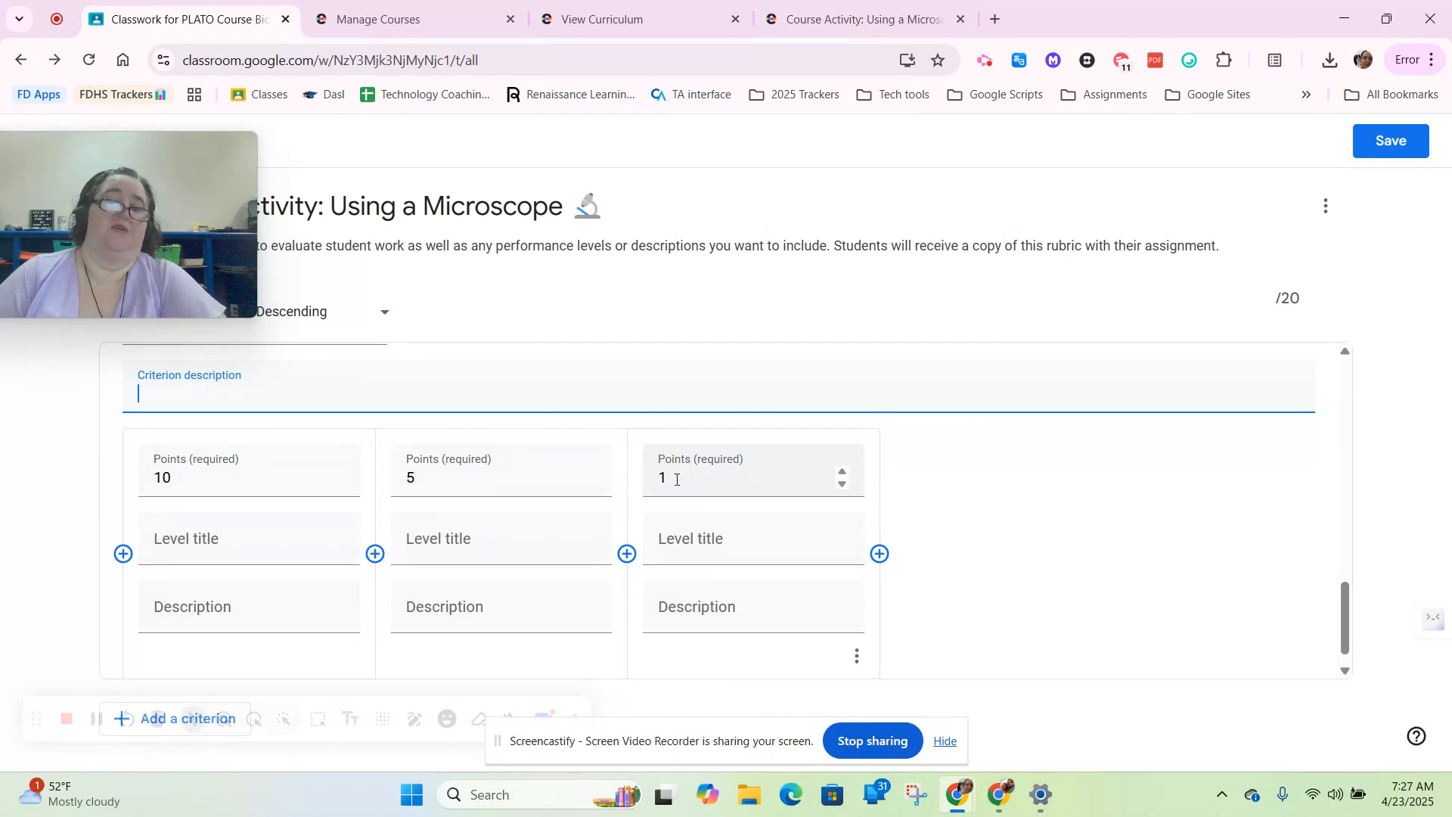
{"action": "left_click_drag", "start_coordinate": [677, 480], "coordinate": [648, 479]}
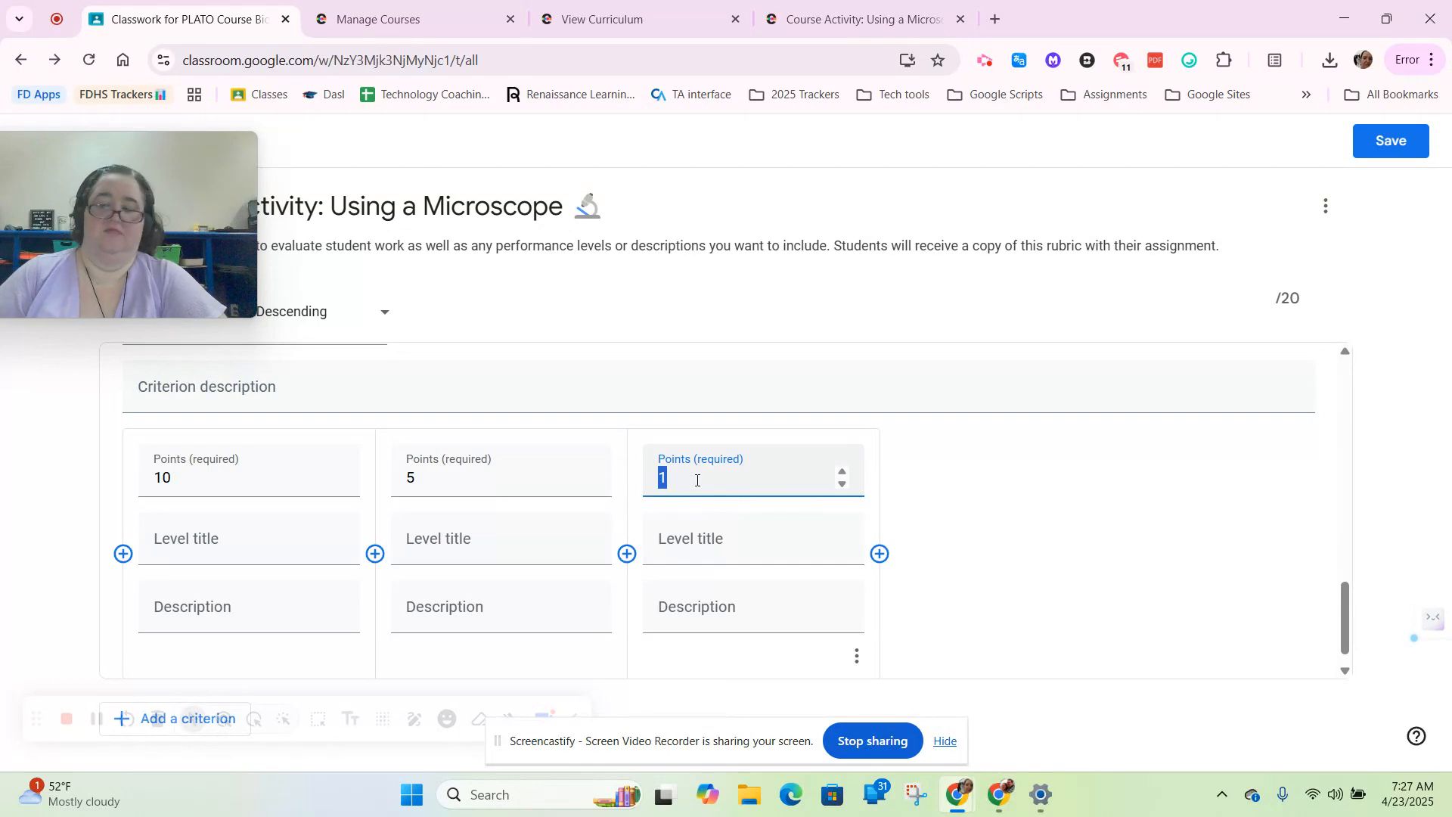
{"action": "type", "text": "0"}
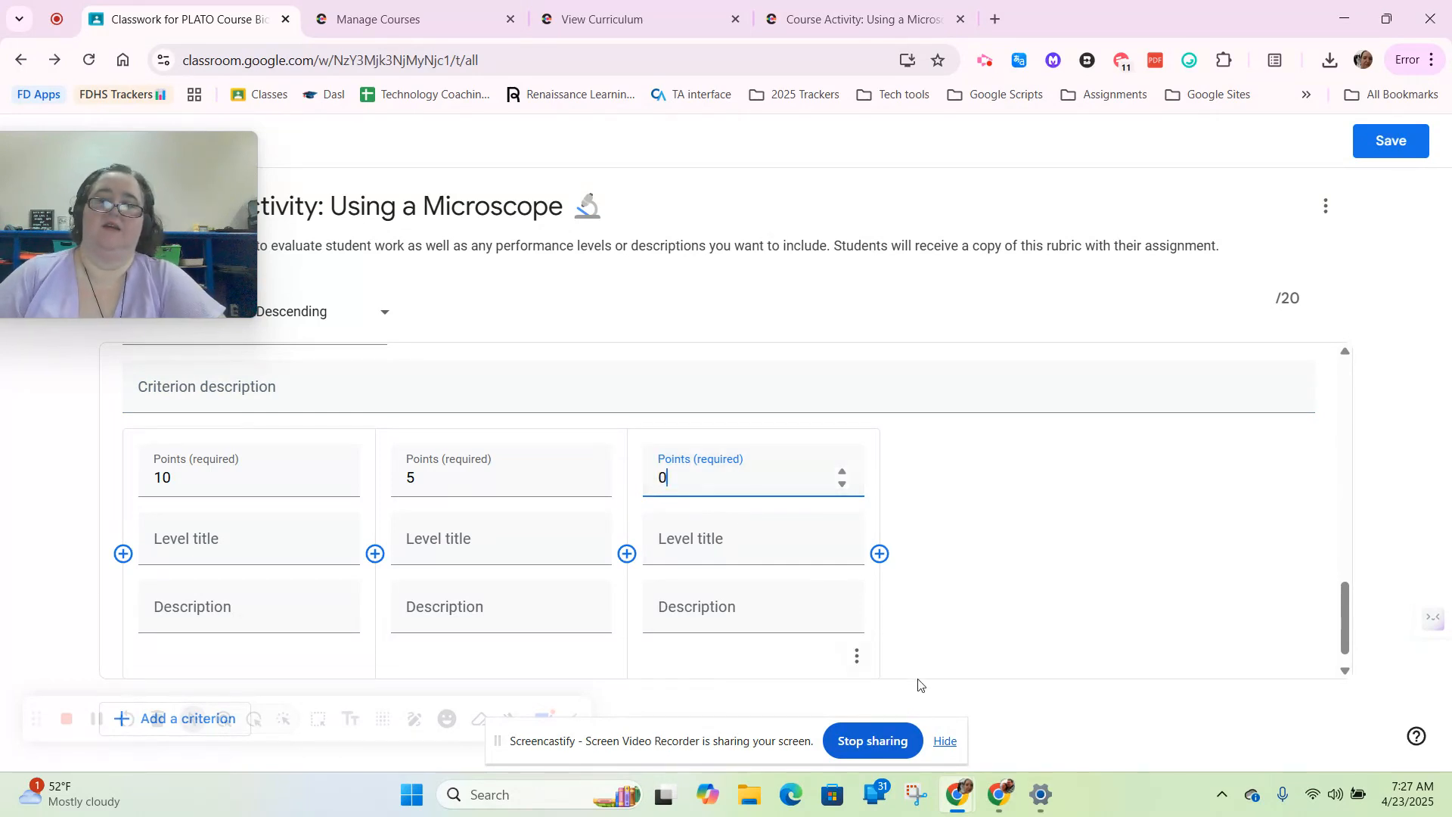
Set the lowest level to 0 points in both the common errors and the magnification power criteria.
{"action": "scroll", "coordinate": [1012, 587], "scroll_direction": "up", "scroll_amount": 5}
{"action": "left_click_drag", "start_coordinate": [677, 416], "coordinate": [626, 418]}
{"action": "type", "text": "0"}
{"action": "scroll", "coordinate": [735, 433], "scroll_direction": "down", "scroll_amount": 3}
{"action": "scroll", "coordinate": [740, 455], "scroll_direction": "up", "scroll_amount": 4}
{"action": "left_click_drag", "start_coordinate": [681, 522], "coordinate": [621, 517]}
{"action": "type", "text": "0"}
{"action": "scroll", "coordinate": [642, 505], "scroll_direction": "up", "scroll_amount": 2}
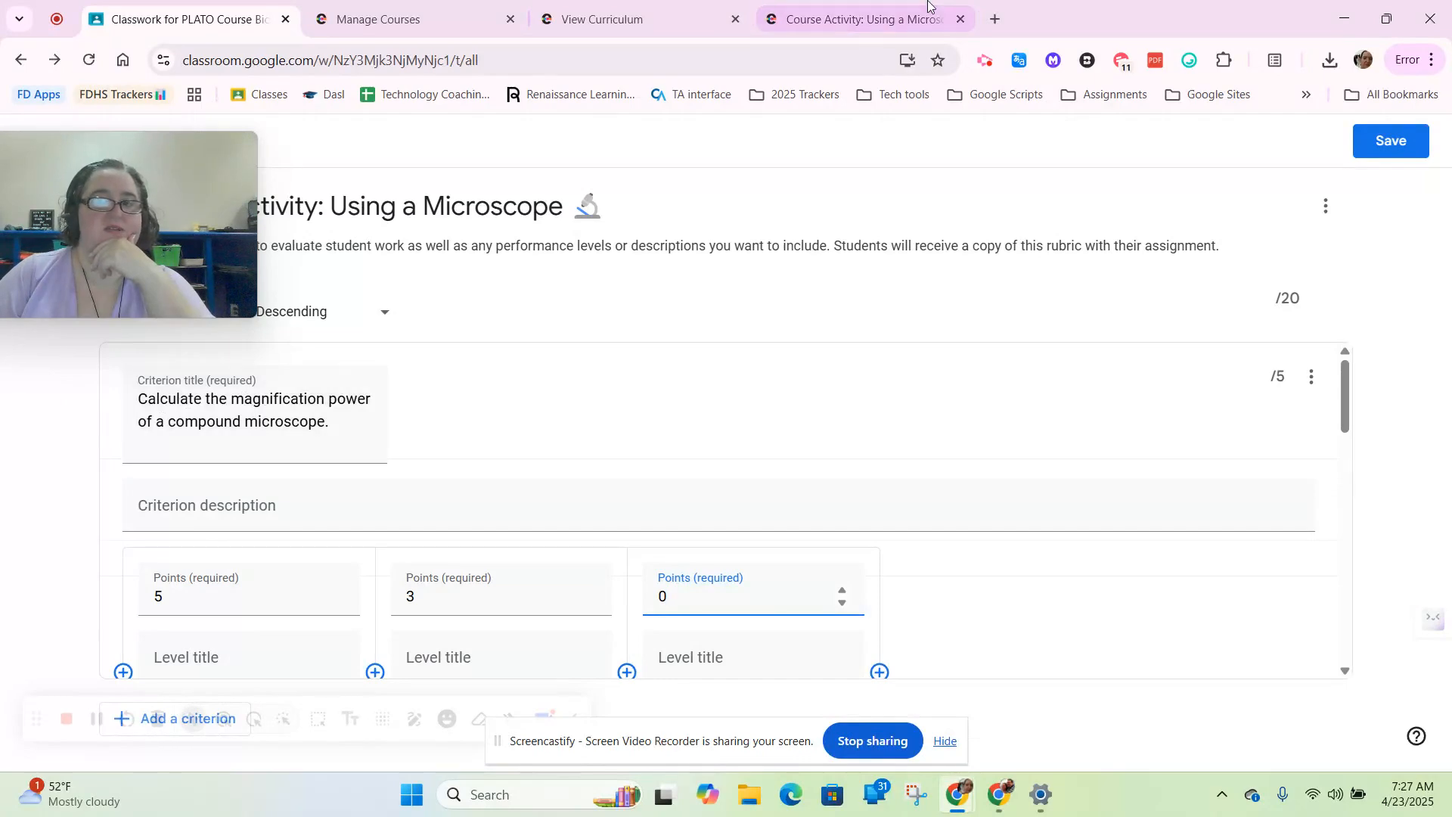
{"action": "left_click", "coordinate": [854, 19]}
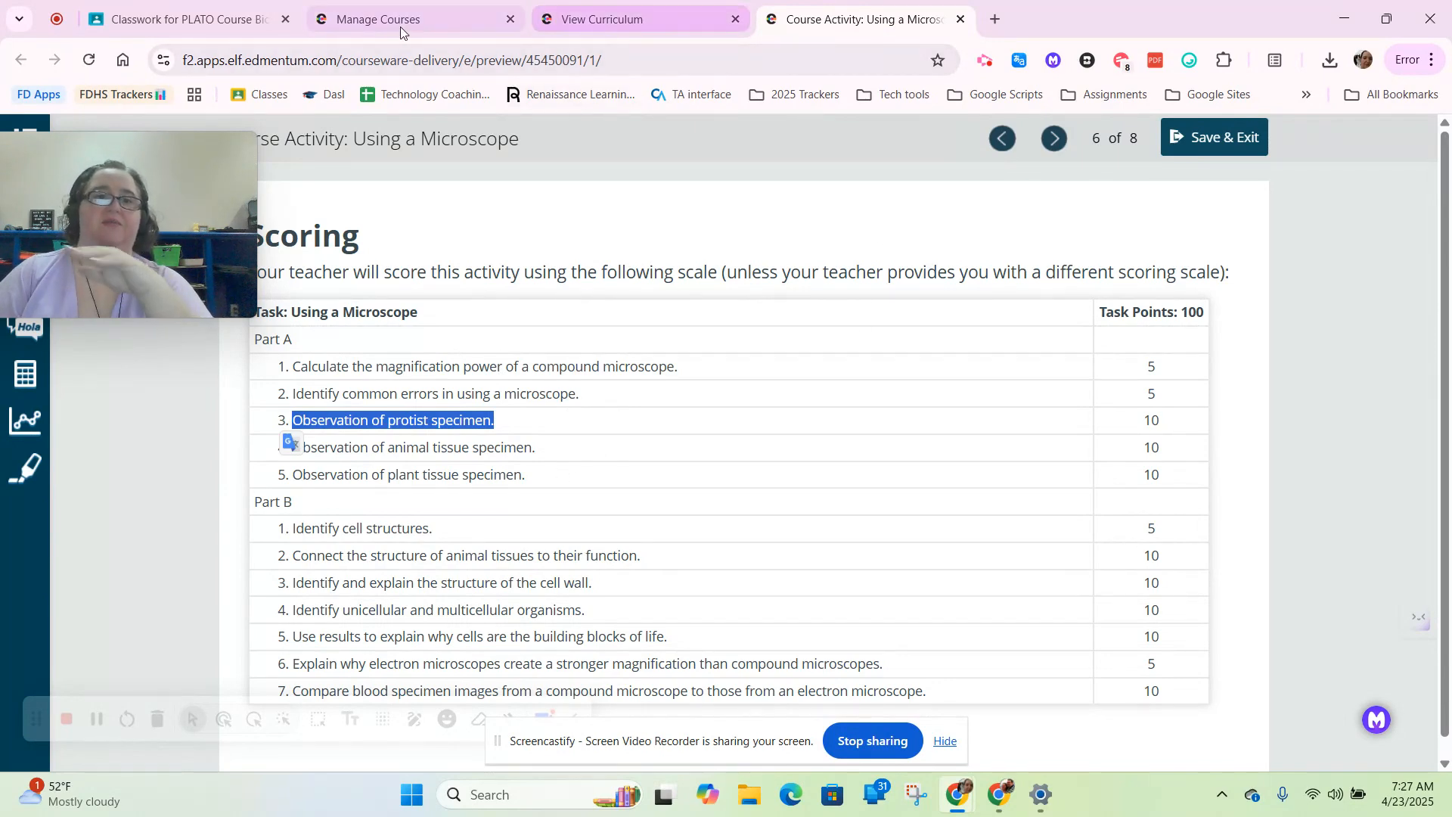
{"action": "left_click", "coordinate": [185, 19]}
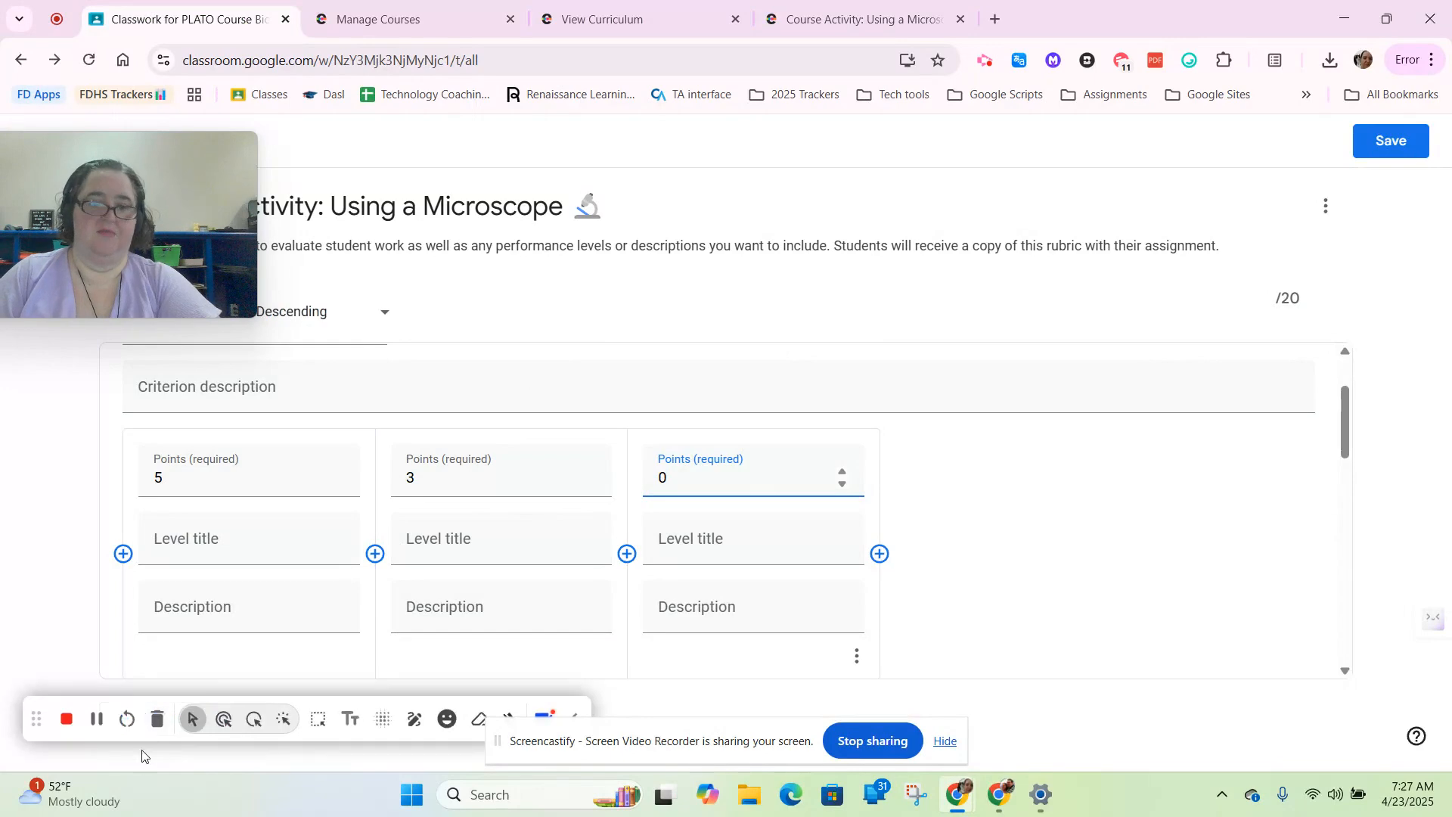
{"action": "left_click", "coordinate": [101, 726]}
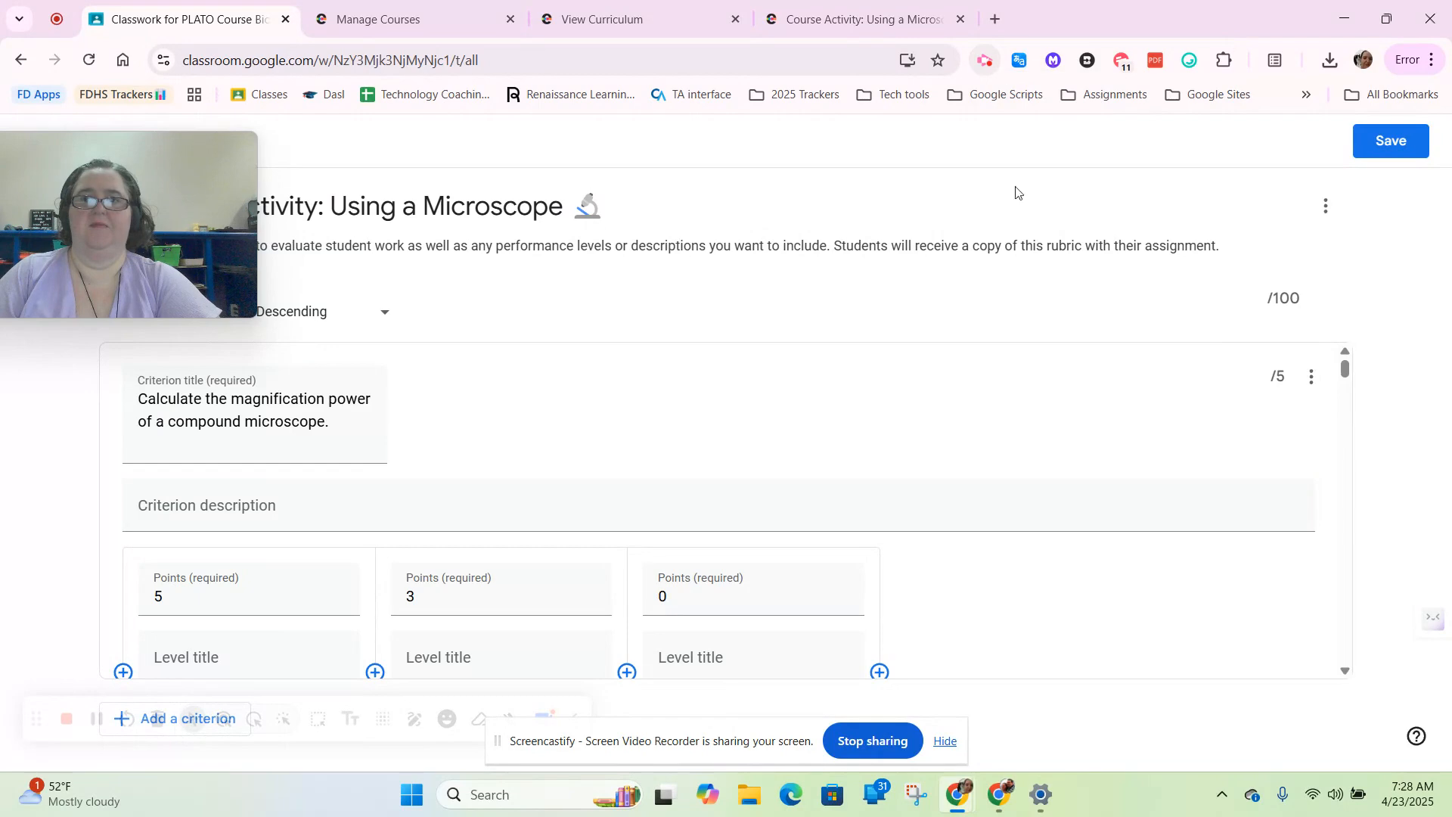
Save the completed rubric and assign the microscope activity to the class.
{"action": "scroll", "coordinate": [984, 419], "scroll_direction": "down", "scroll_amount": 2}
{"action": "scroll", "coordinate": [983, 418], "scroll_direction": "down", "scroll_amount": 3}
{"action": "scroll", "coordinate": [996, 409], "scroll_direction": "up", "scroll_amount": 3}
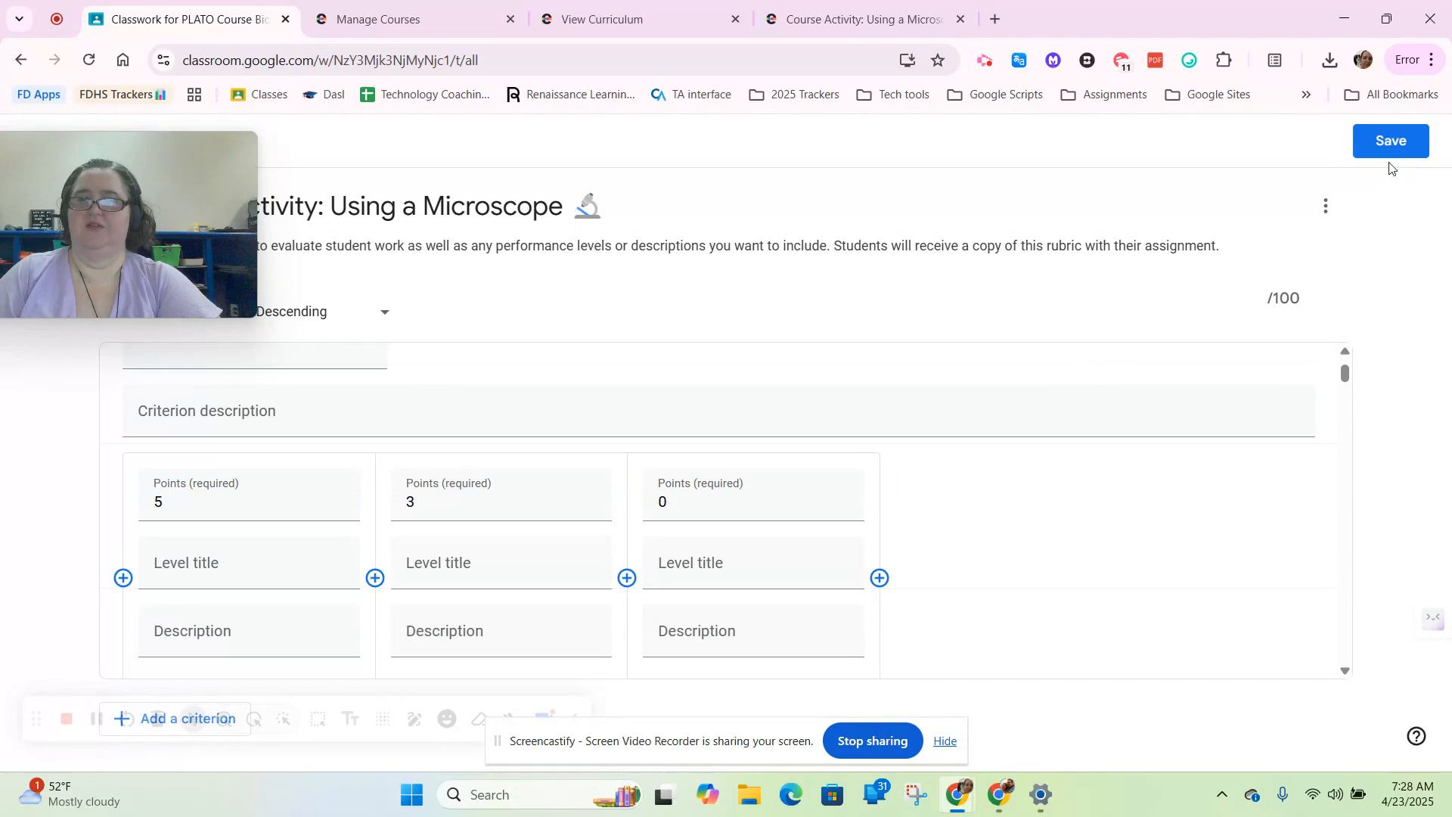
{"action": "left_click", "coordinate": [1396, 144]}
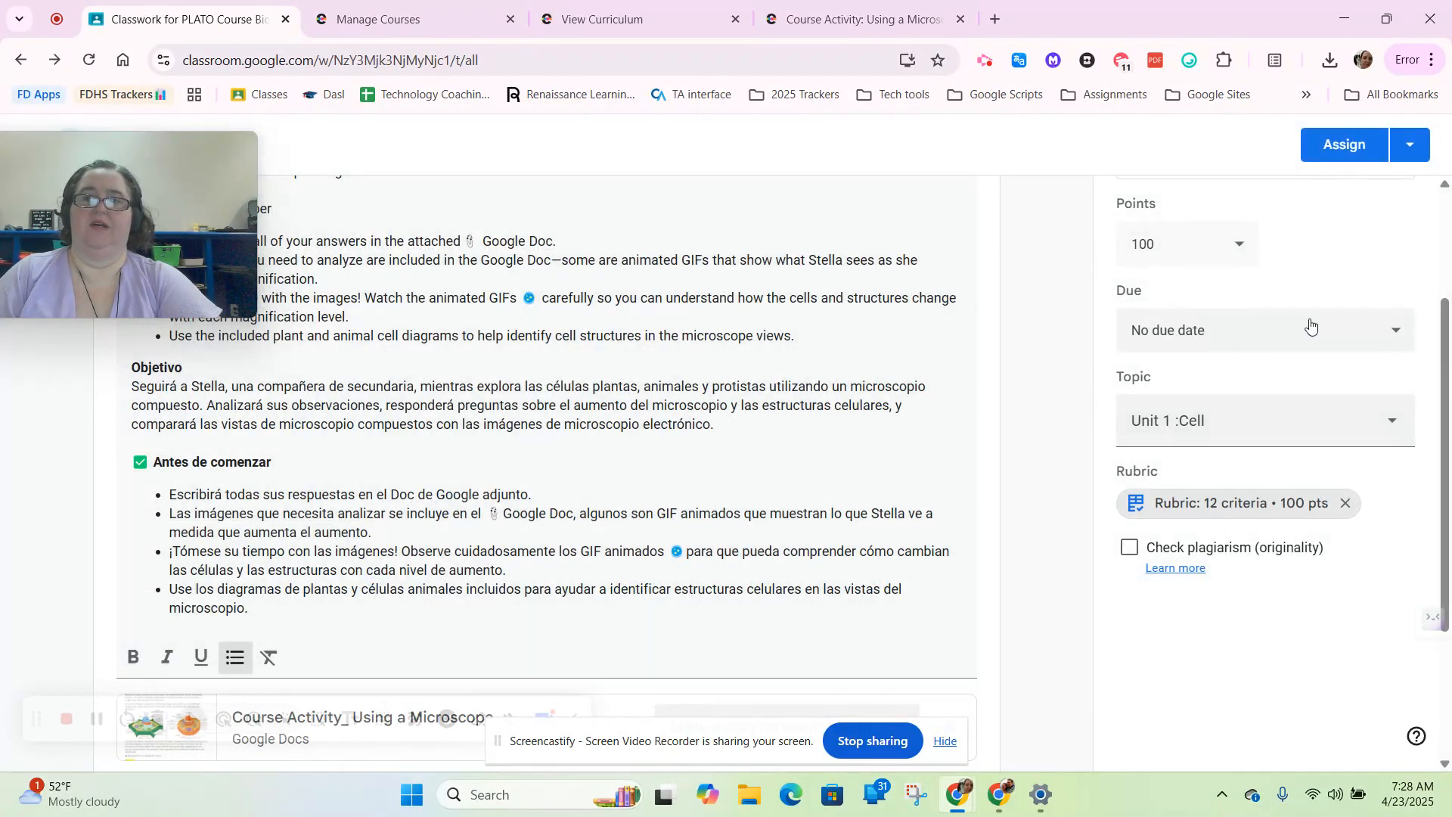
{"action": "left_click", "coordinate": [1347, 149]}
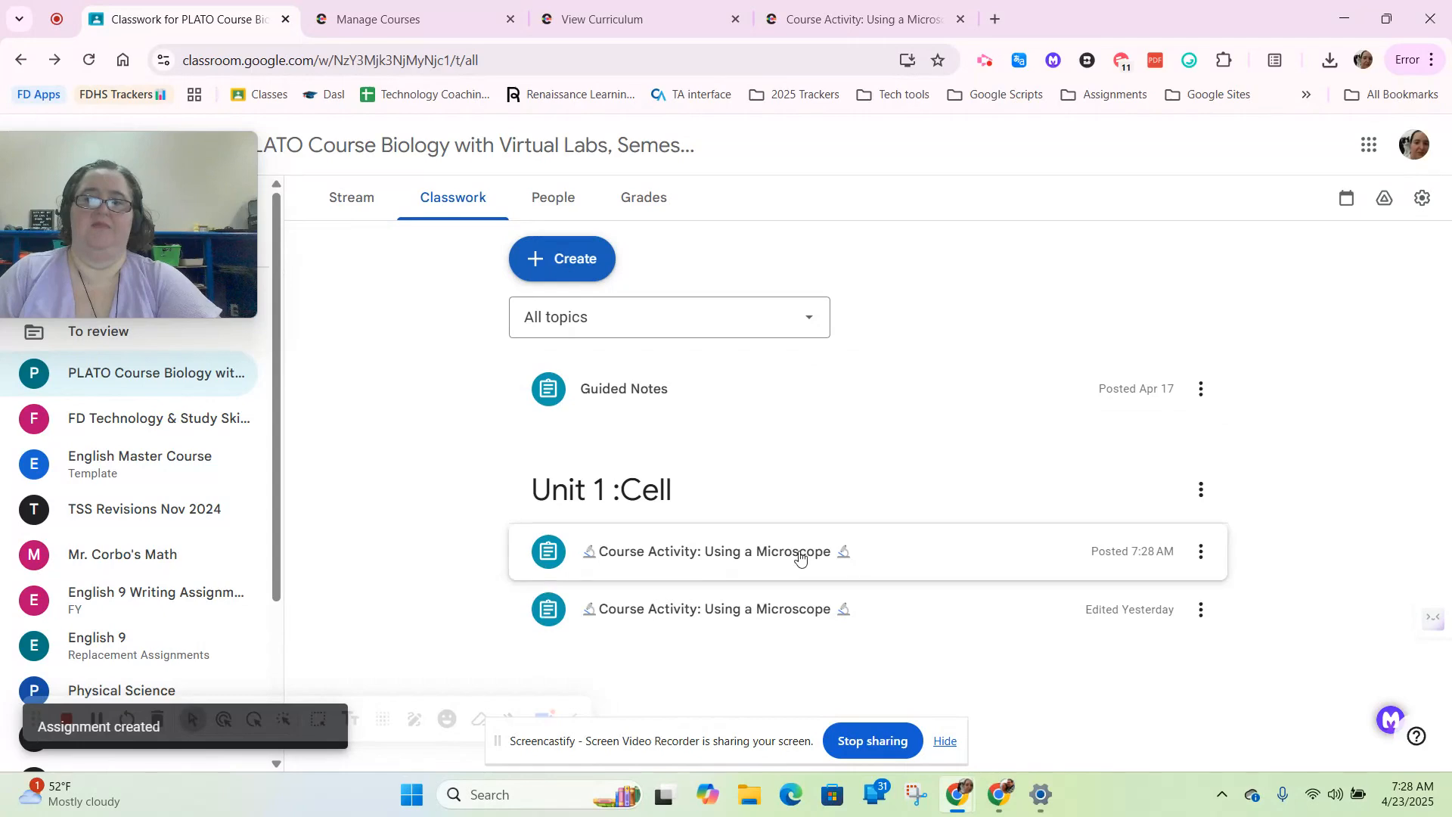
Open the newly posted microscope assignment under Unit 1 and review its full instructions.
{"action": "left_click", "coordinate": [719, 556]}
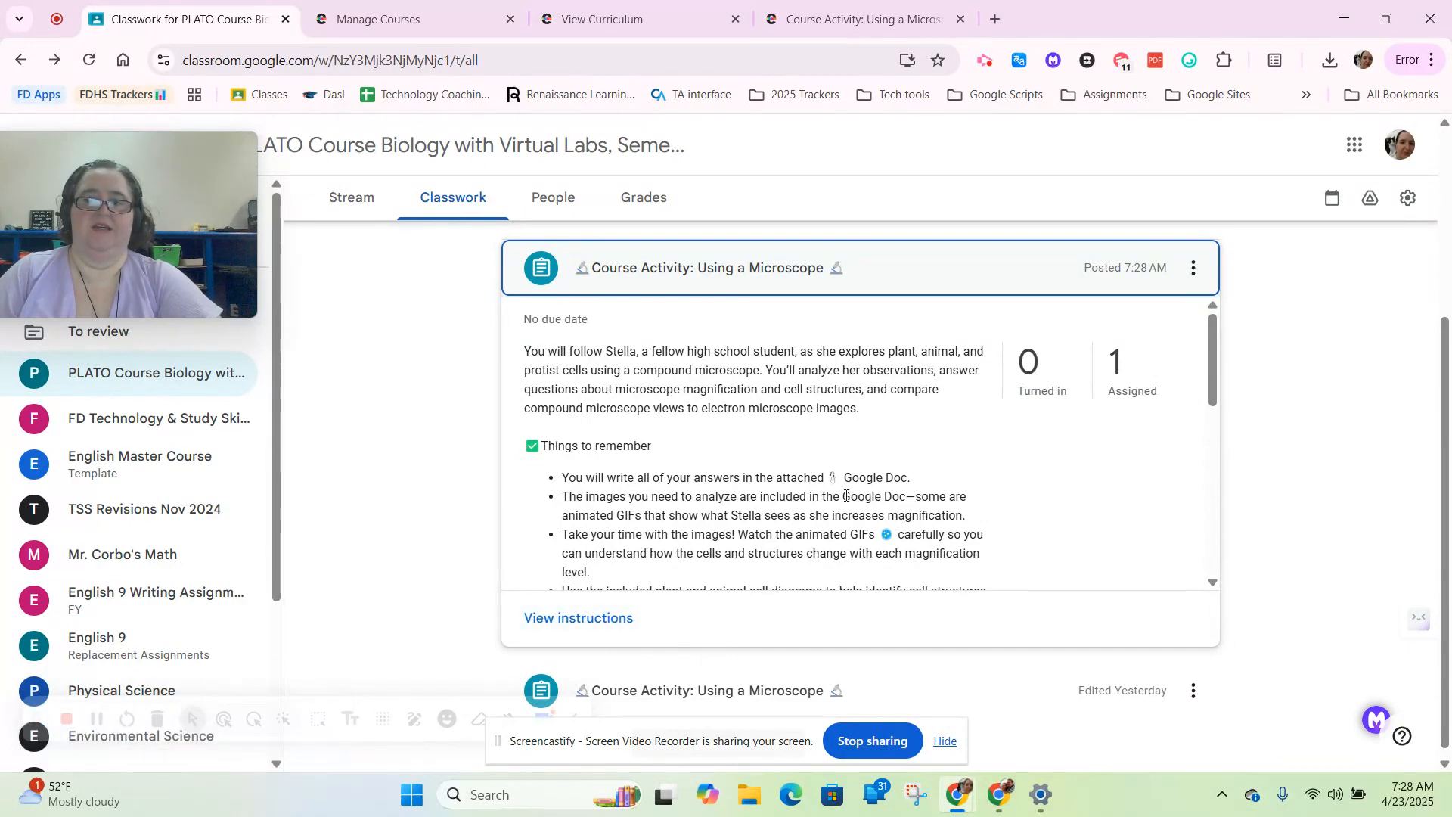
{"action": "scroll", "coordinate": [1021, 508], "scroll_direction": "down", "scroll_amount": 1}
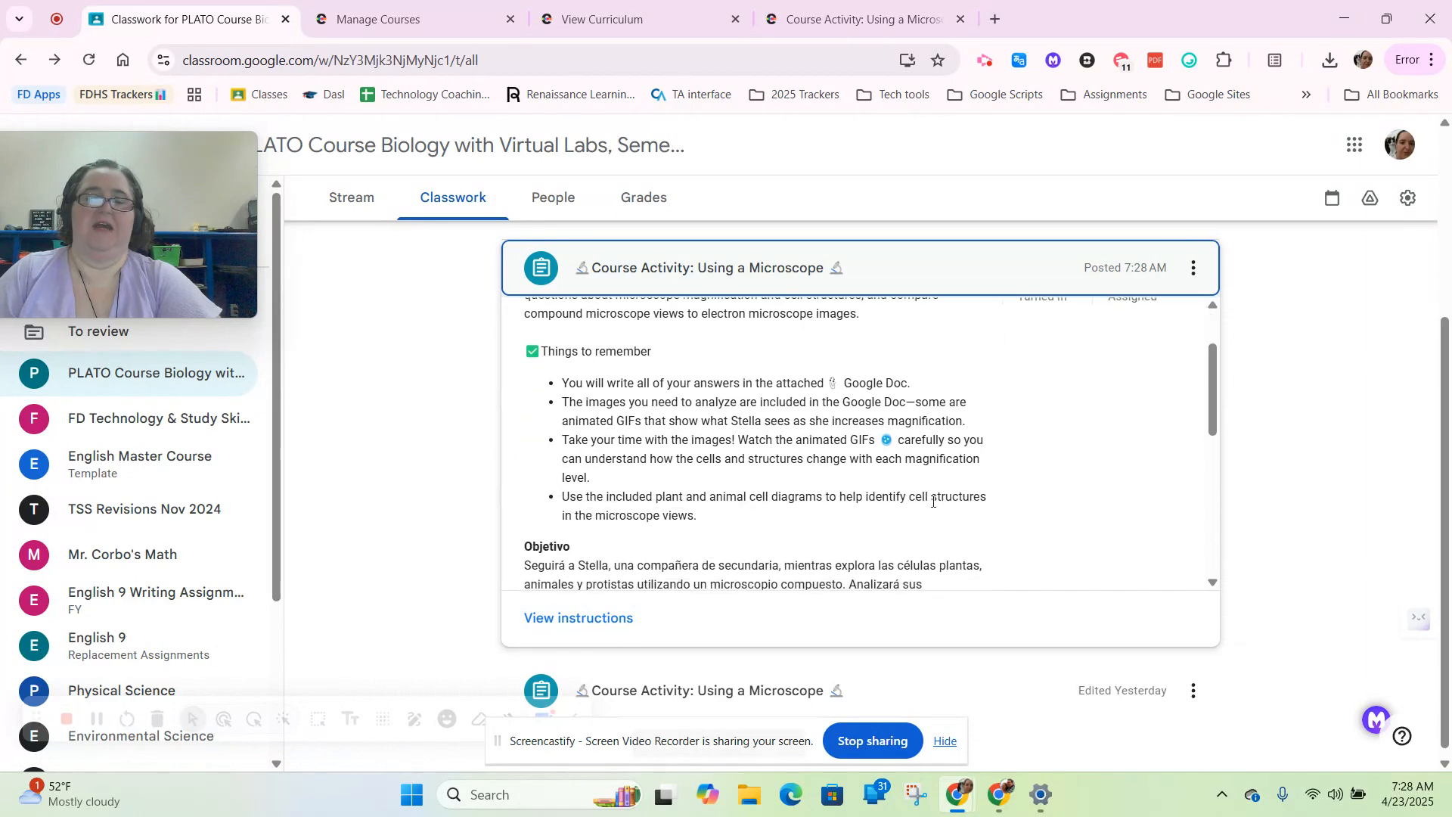
{"action": "left_click", "coordinate": [591, 625]}
{"action": "scroll", "coordinate": [1046, 543], "scroll_direction": "up", "scroll_amount": 4}
{"action": "scroll", "coordinate": [1046, 543], "scroll_direction": "up", "scroll_amount": 2}
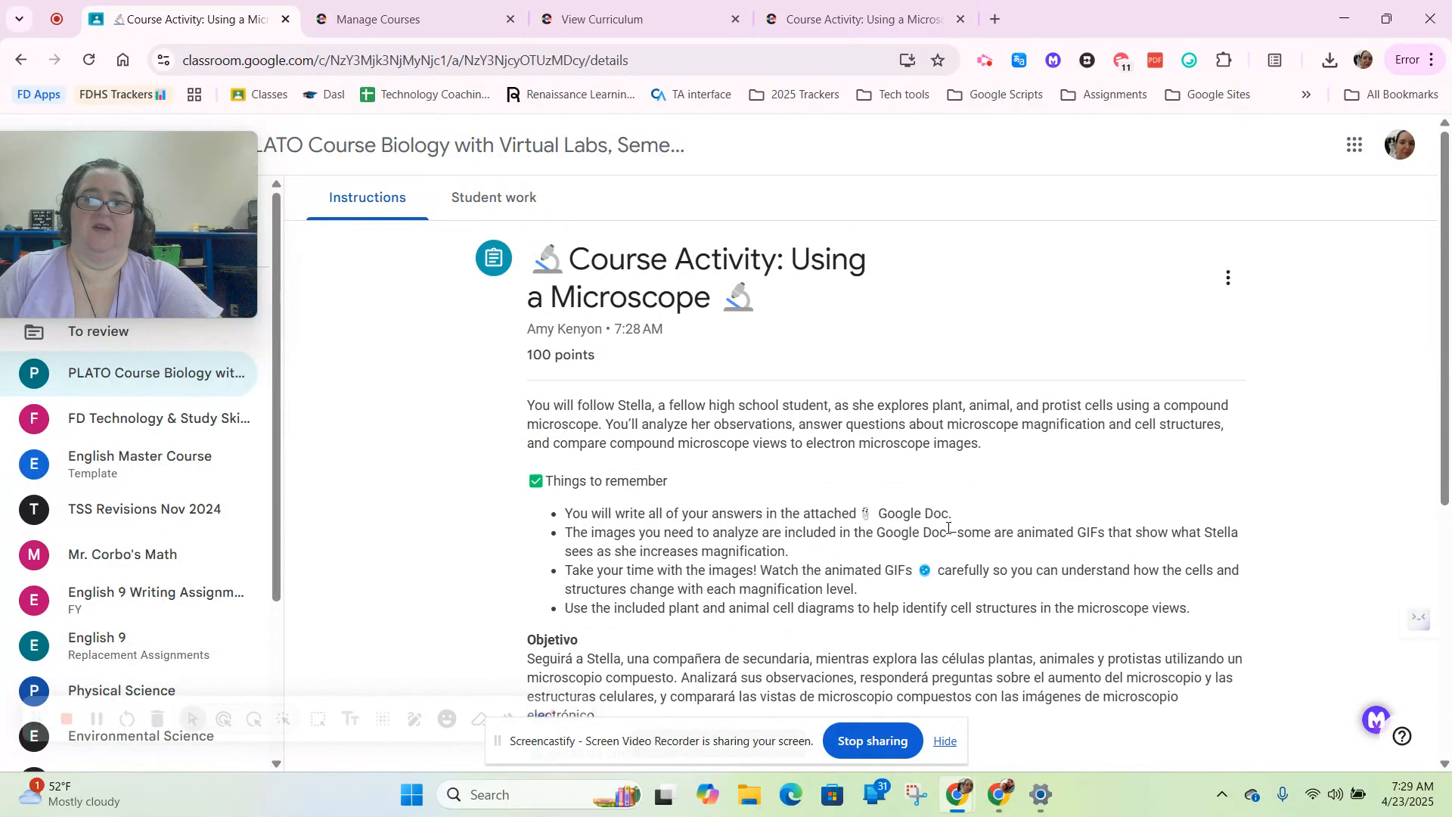
{"action": "scroll", "coordinate": [947, 515], "scroll_direction": "down", "scroll_amount": 1}
{"action": "scroll", "coordinate": [684, 416], "scroll_direction": "up", "scroll_amount": 2}
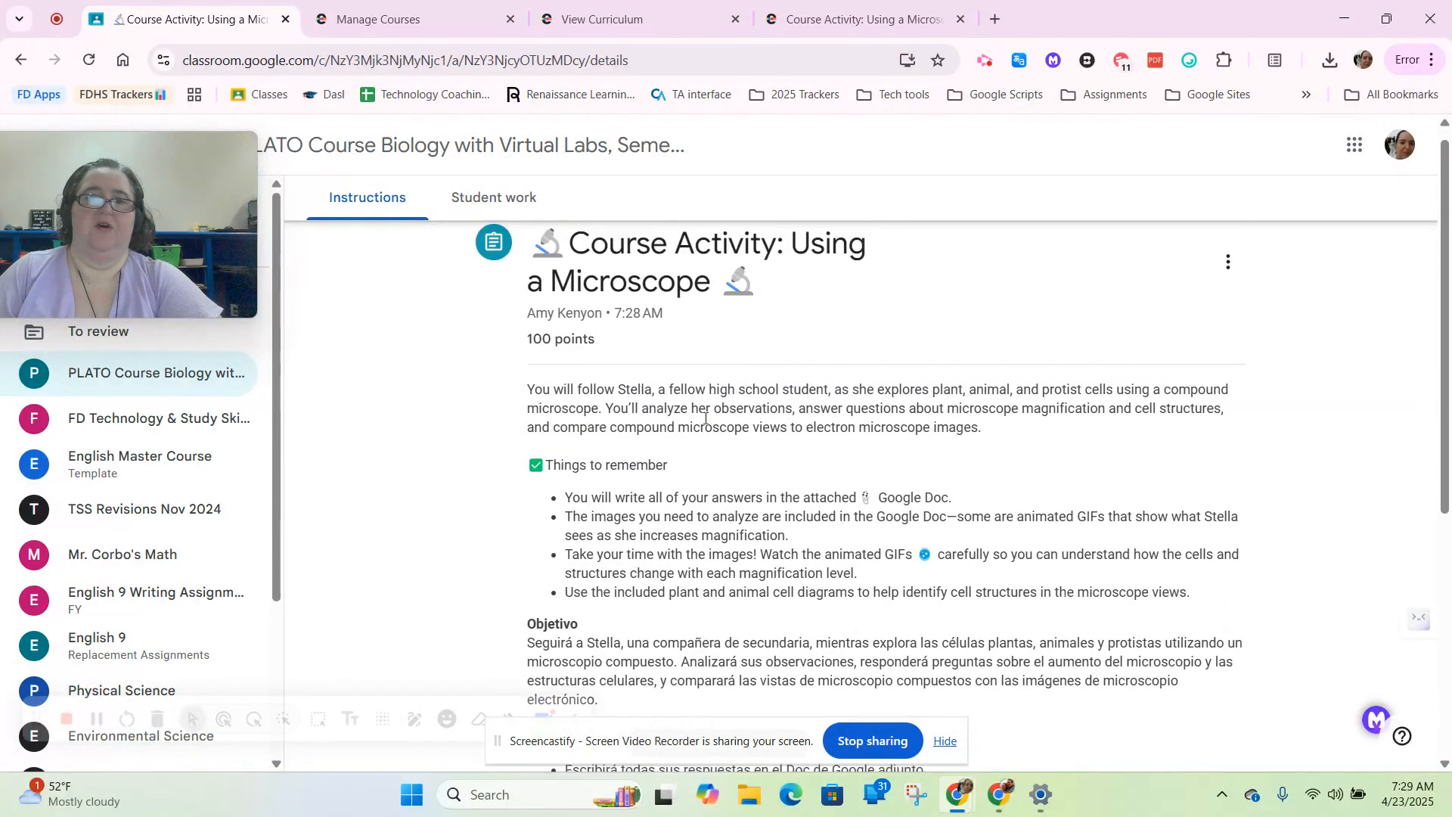
Open the assigned student's Google Doc from the assignment's student work for grading.
{"action": "left_click", "coordinate": [499, 198]}
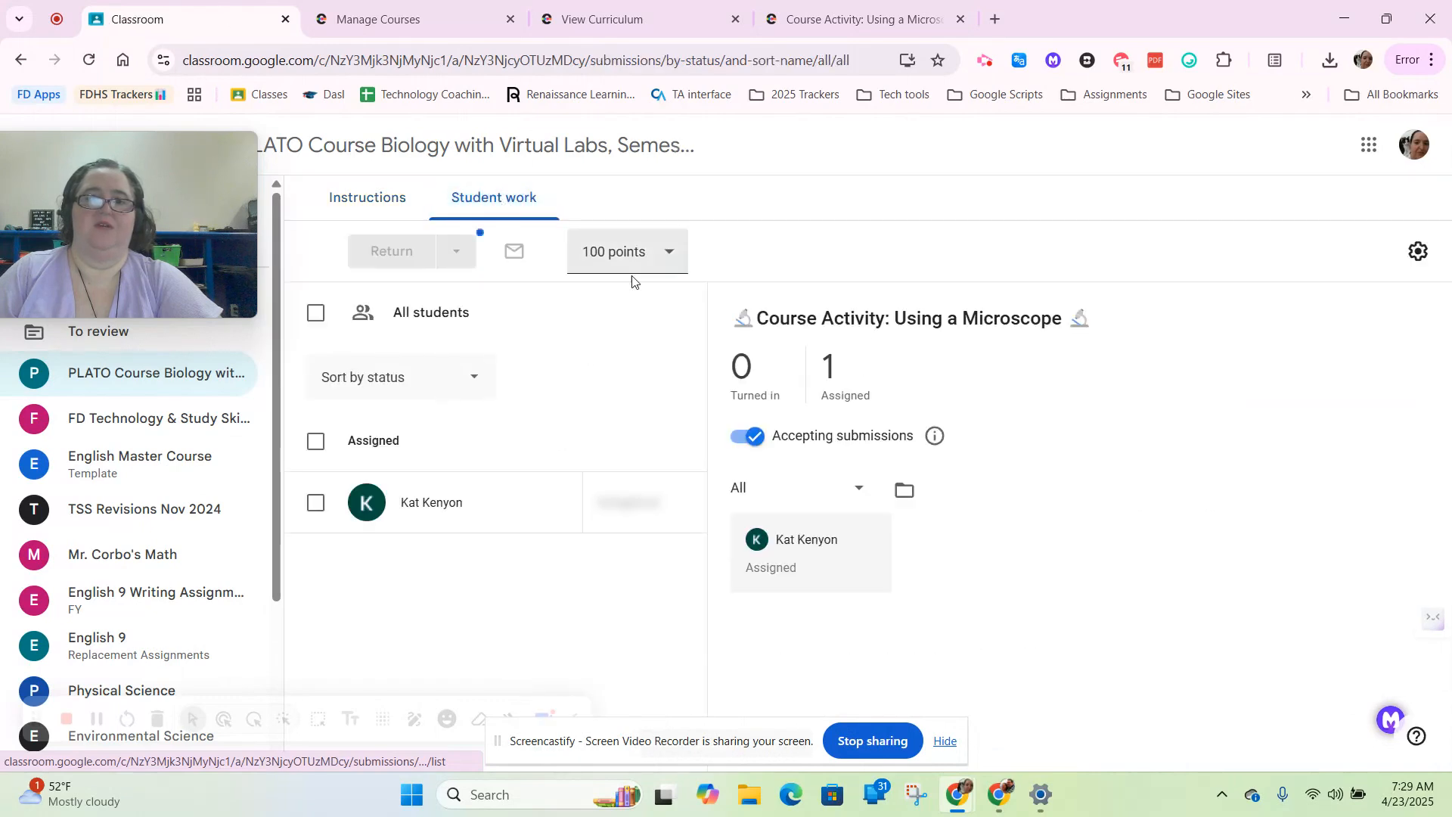
{"action": "left_click", "coordinate": [430, 503]}
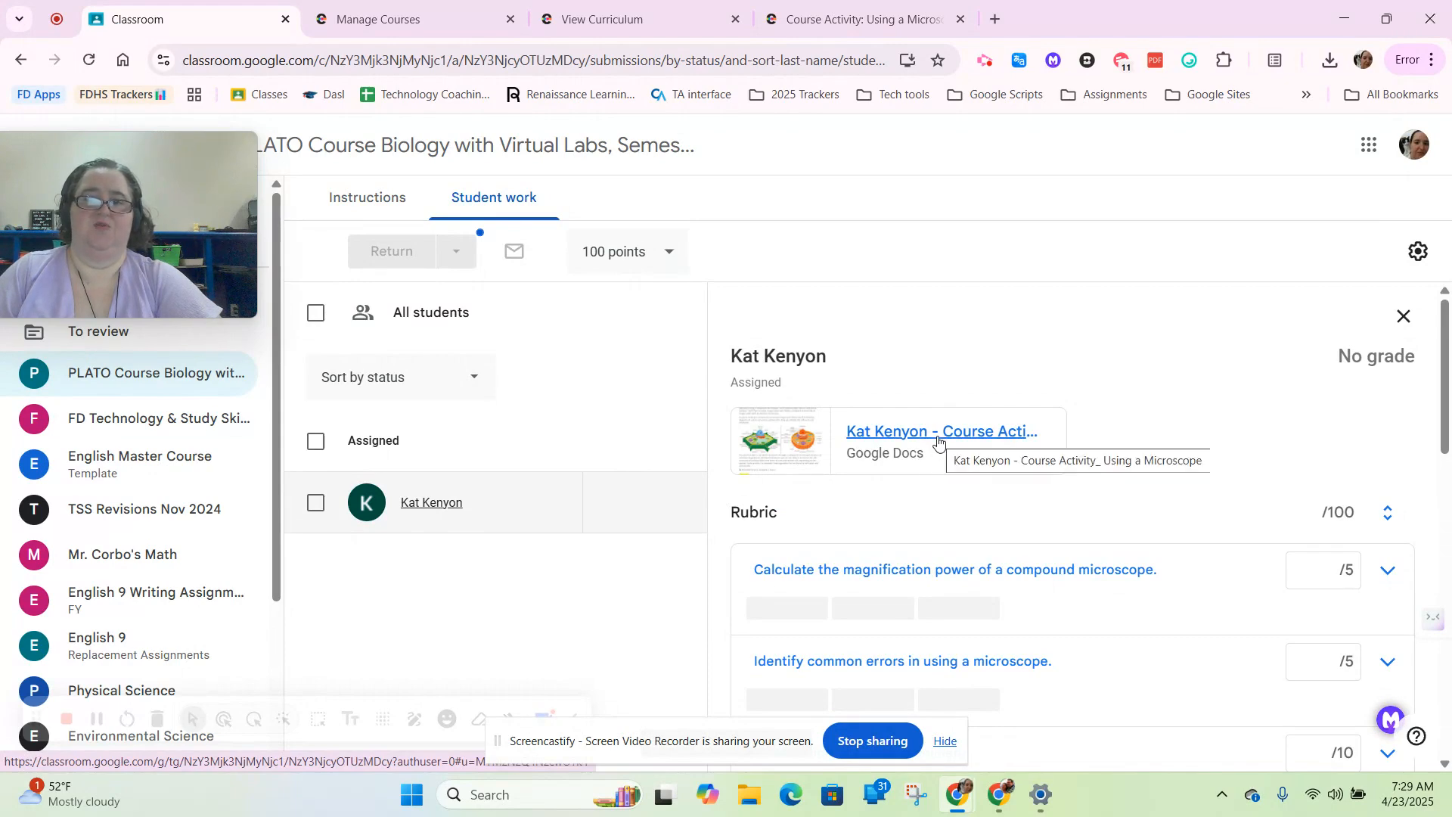
{"action": "left_click", "coordinate": [939, 441]}
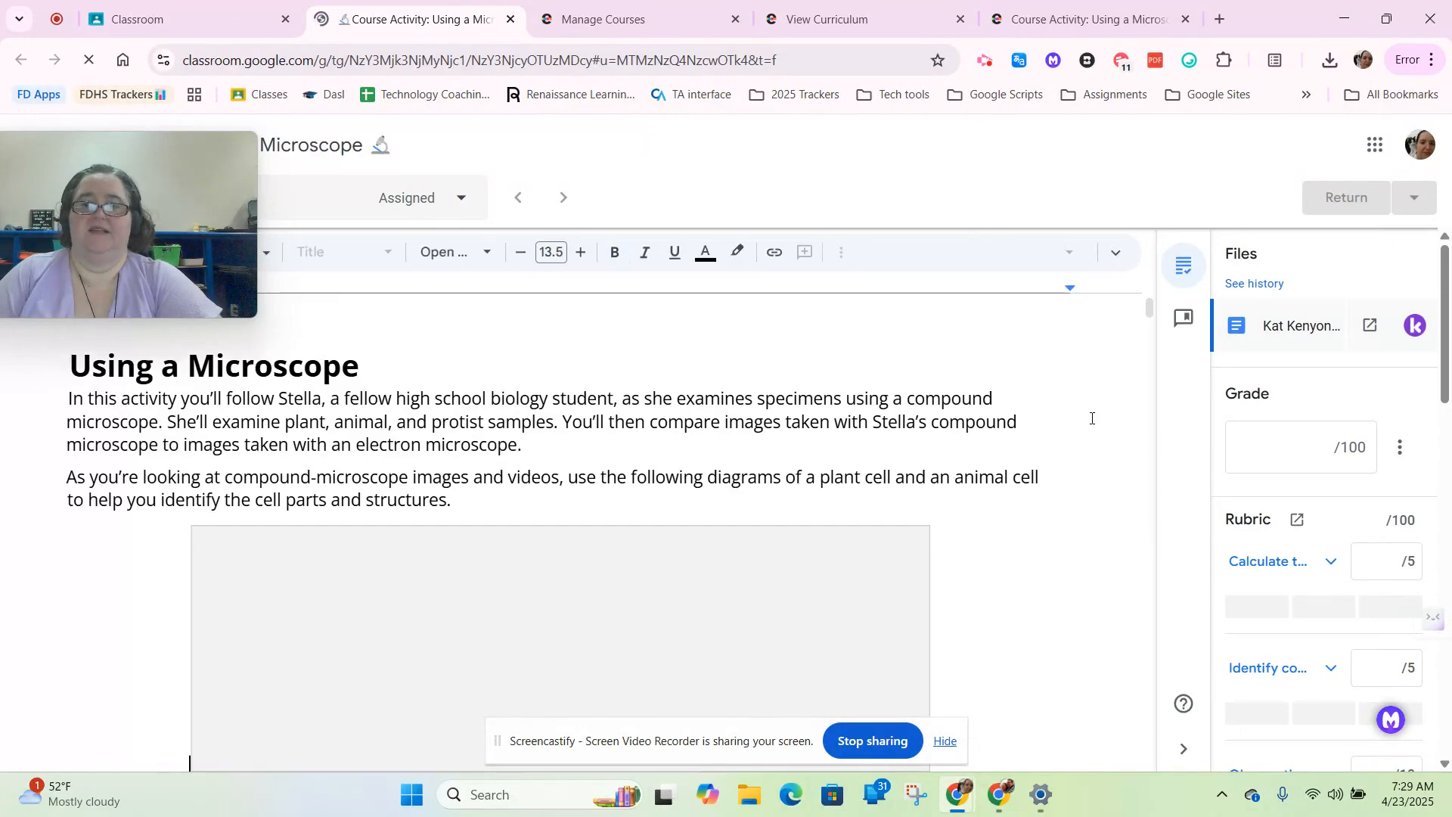
Review Questions 1 and 2, scoring the magnification power criterion 5 points and the common errors criterion 0 points.
{"action": "scroll", "coordinate": [830, 422], "scroll_direction": "down", "scroll_amount": 4}
{"action": "scroll", "coordinate": [830, 423], "scroll_direction": "down", "scroll_amount": 5}
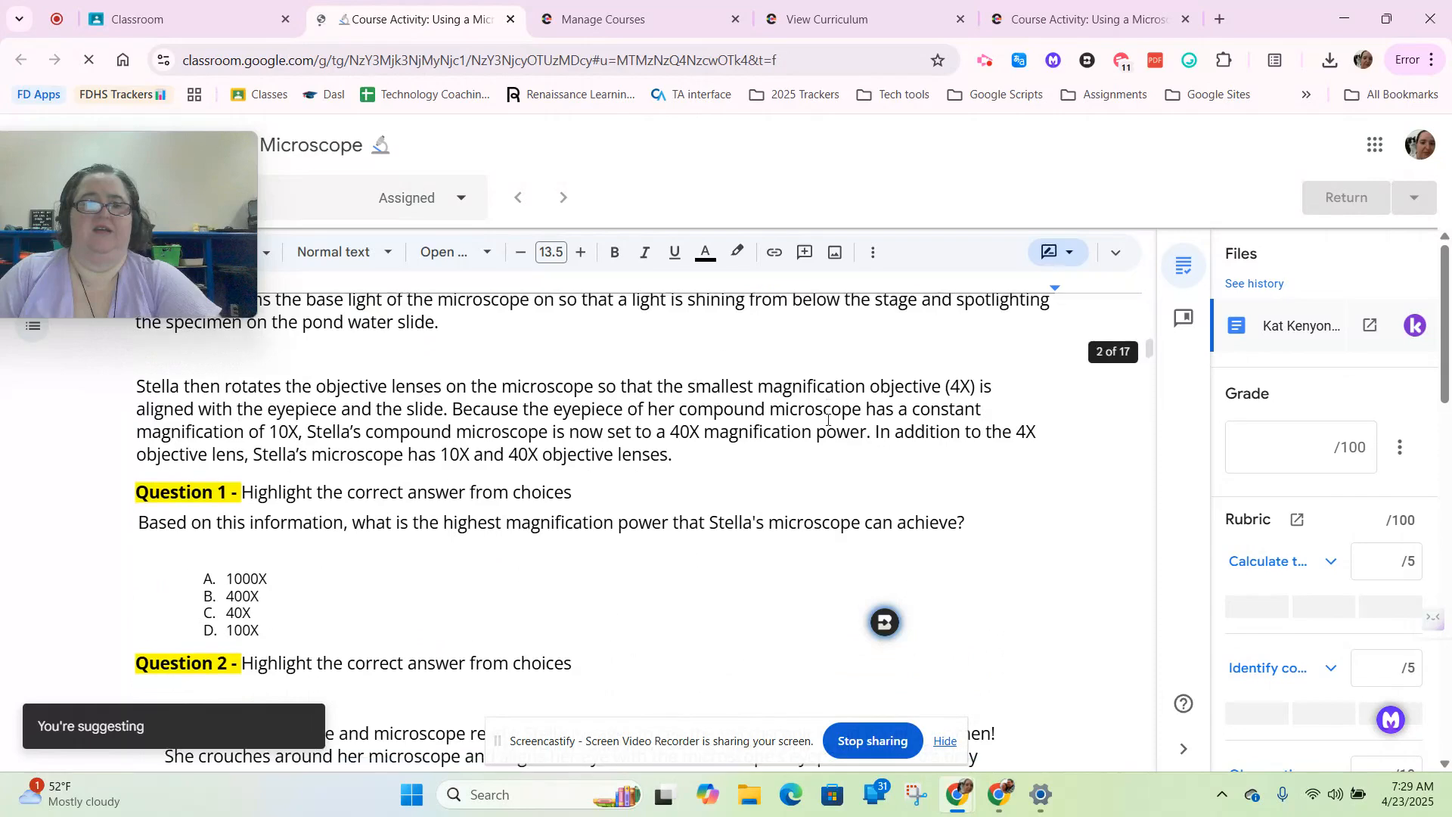
{"action": "left_click", "coordinate": [1270, 608]}
{"action": "scroll", "coordinate": [742, 620], "scroll_direction": "down", "scroll_amount": 4}
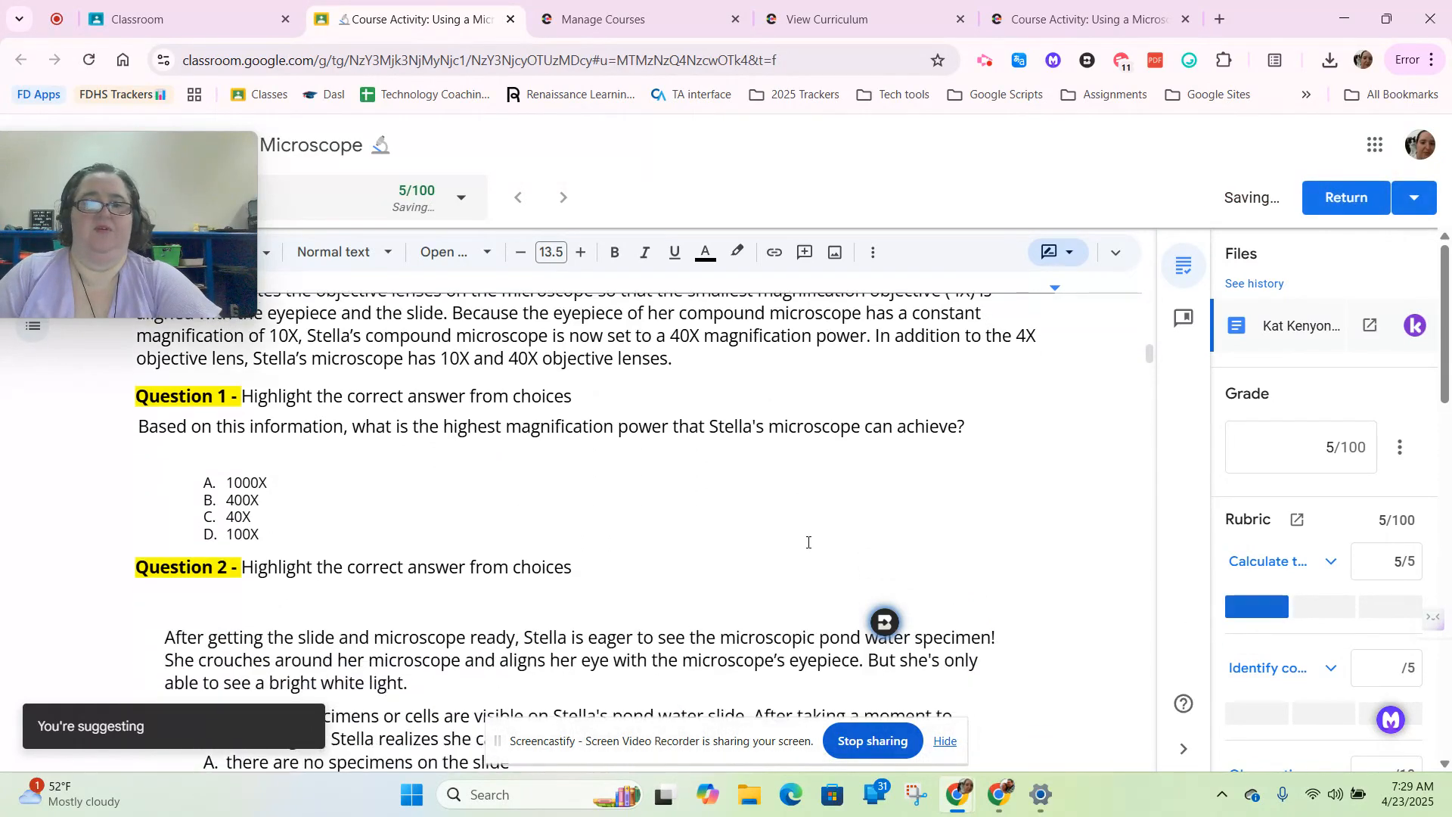
{"action": "scroll", "coordinate": [1419, 539], "scroll_direction": "down", "scroll_amount": 3}
{"action": "left_click", "coordinate": [1419, 539]}
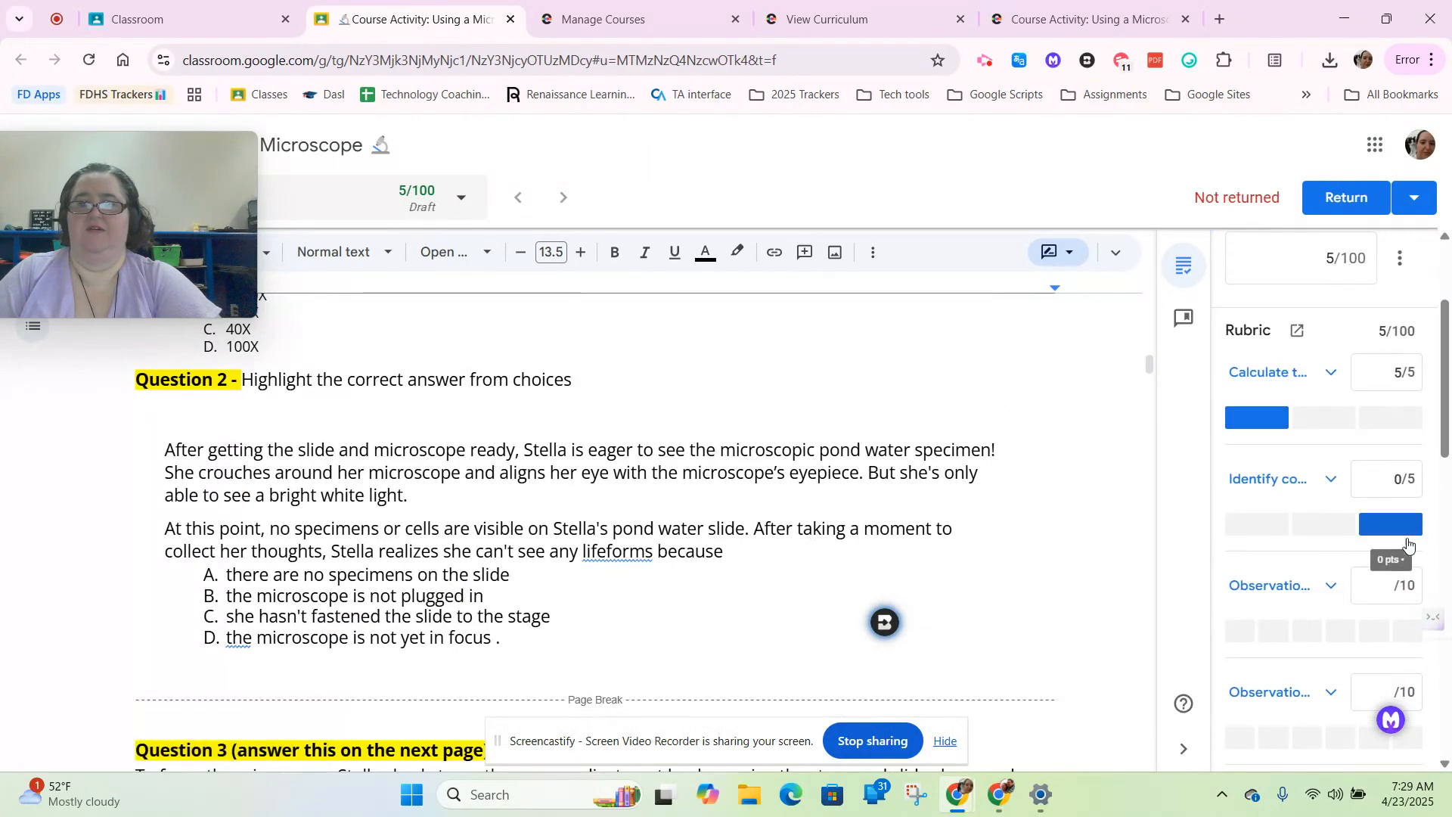
Review the Question 3 paramecium answer and score the protist specimen observation criterion 7 points.
{"action": "scroll", "coordinate": [653, 559], "scroll_direction": "down", "scroll_amount": 15}
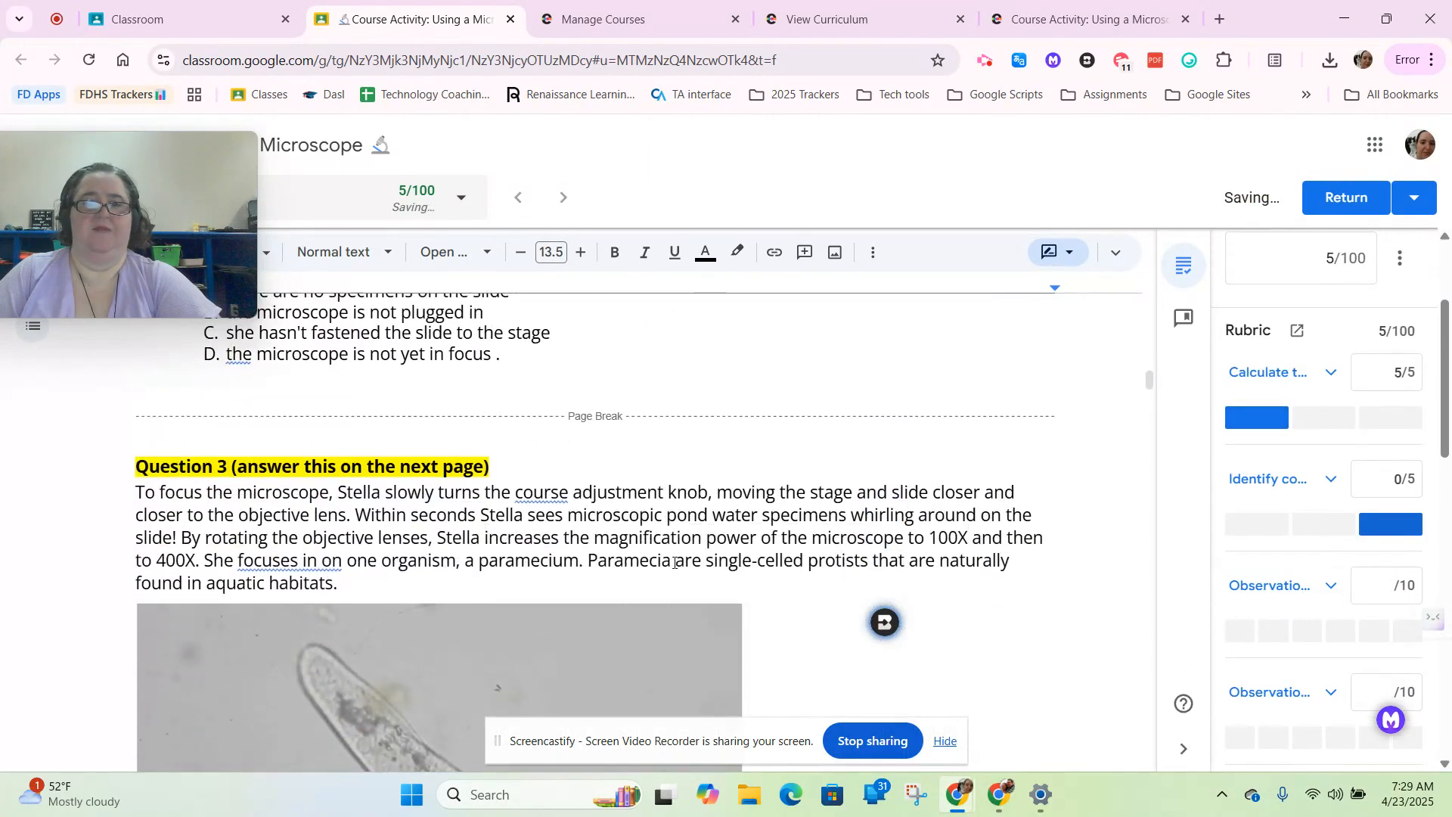
{"action": "scroll", "coordinate": [676, 559], "scroll_direction": "down", "scroll_amount": 3}
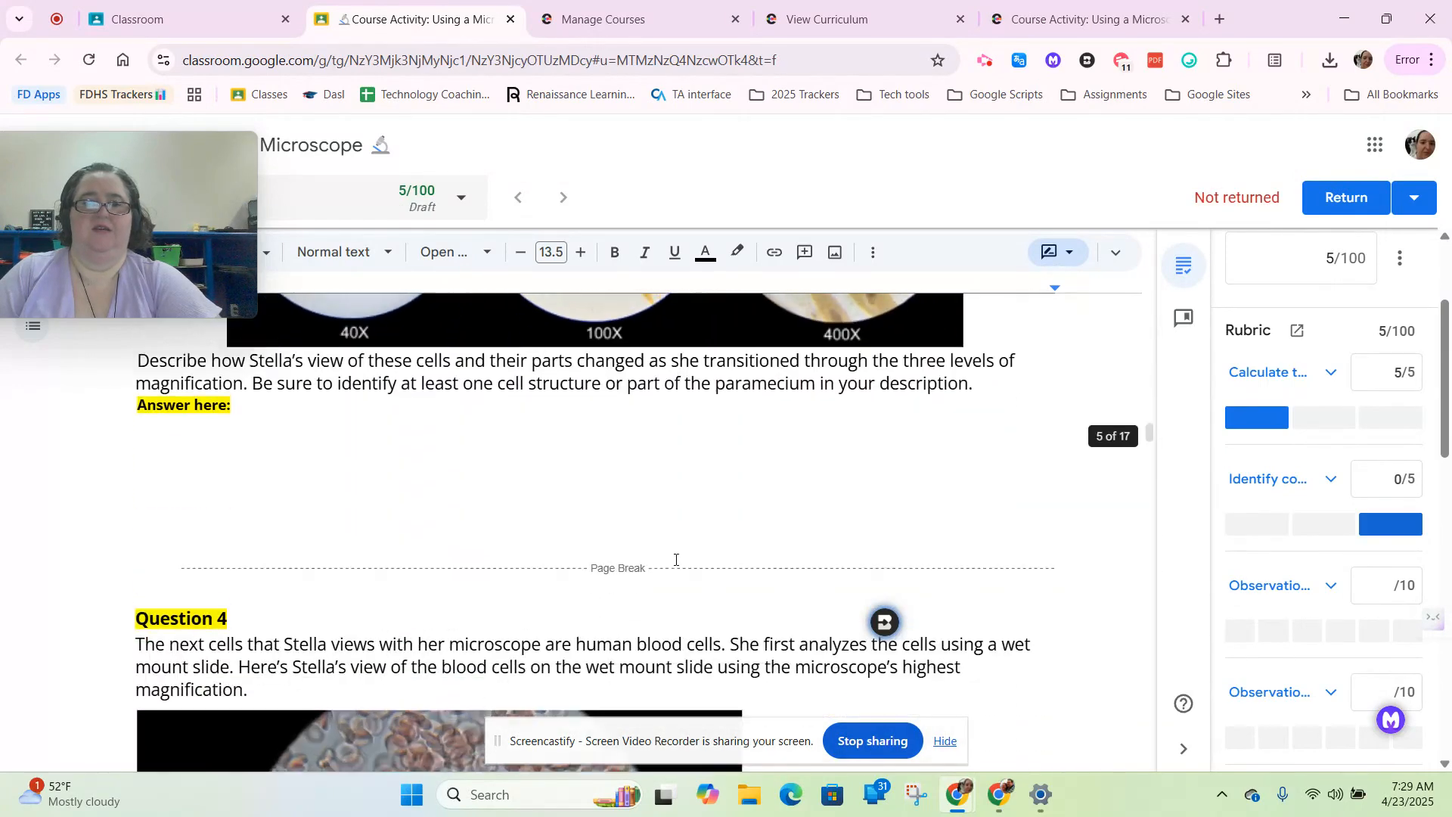
{"action": "left_click", "coordinate": [1308, 631]}
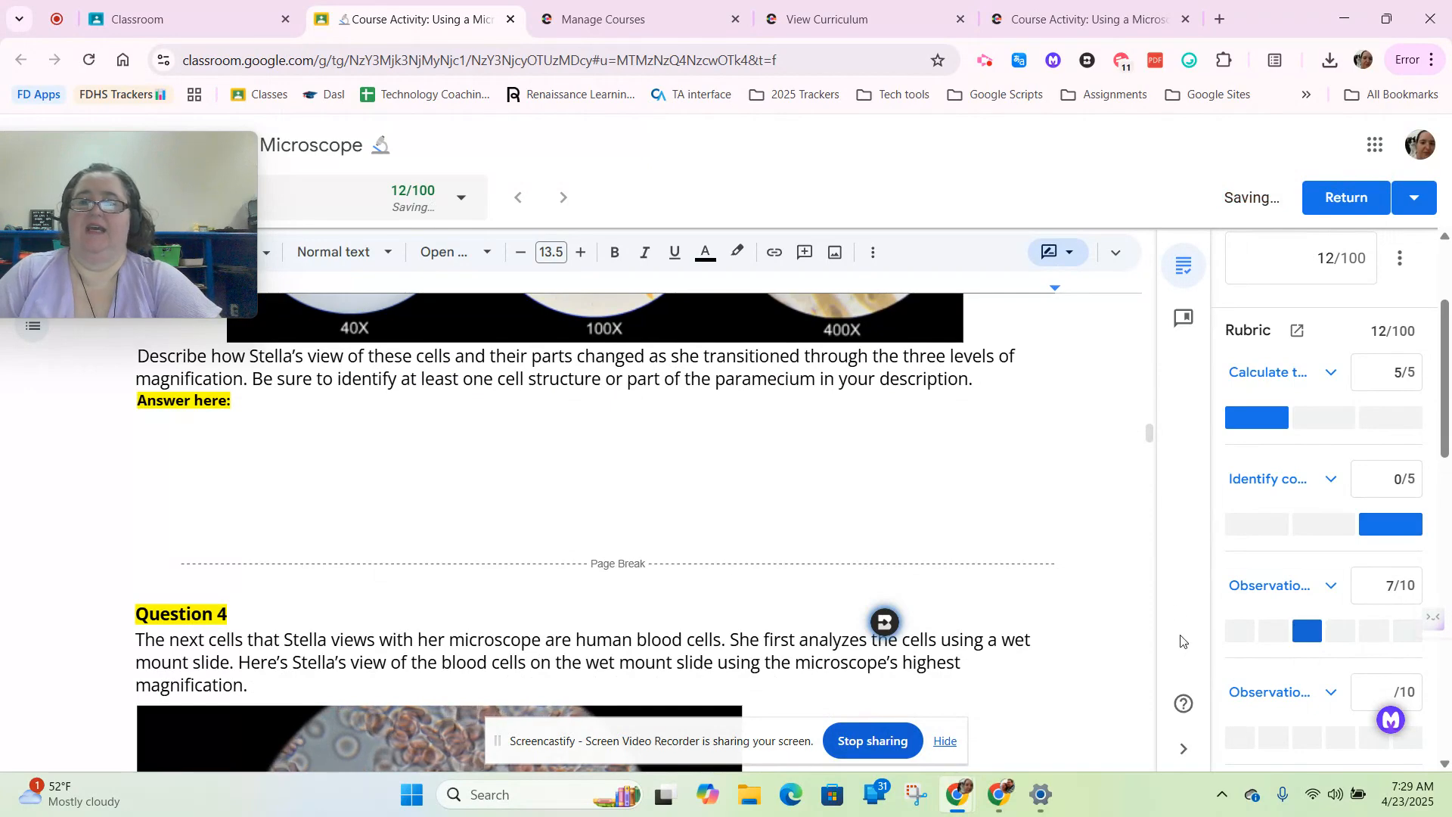
Score the two remaining observation criteria in the rubric, giving the first 7 points and the second 6 points.
{"action": "scroll", "coordinate": [1307, 535], "scroll_direction": "down", "scroll_amount": 3}
{"action": "scroll", "coordinate": [1311, 563], "scroll_direction": "down", "scroll_amount": 1}
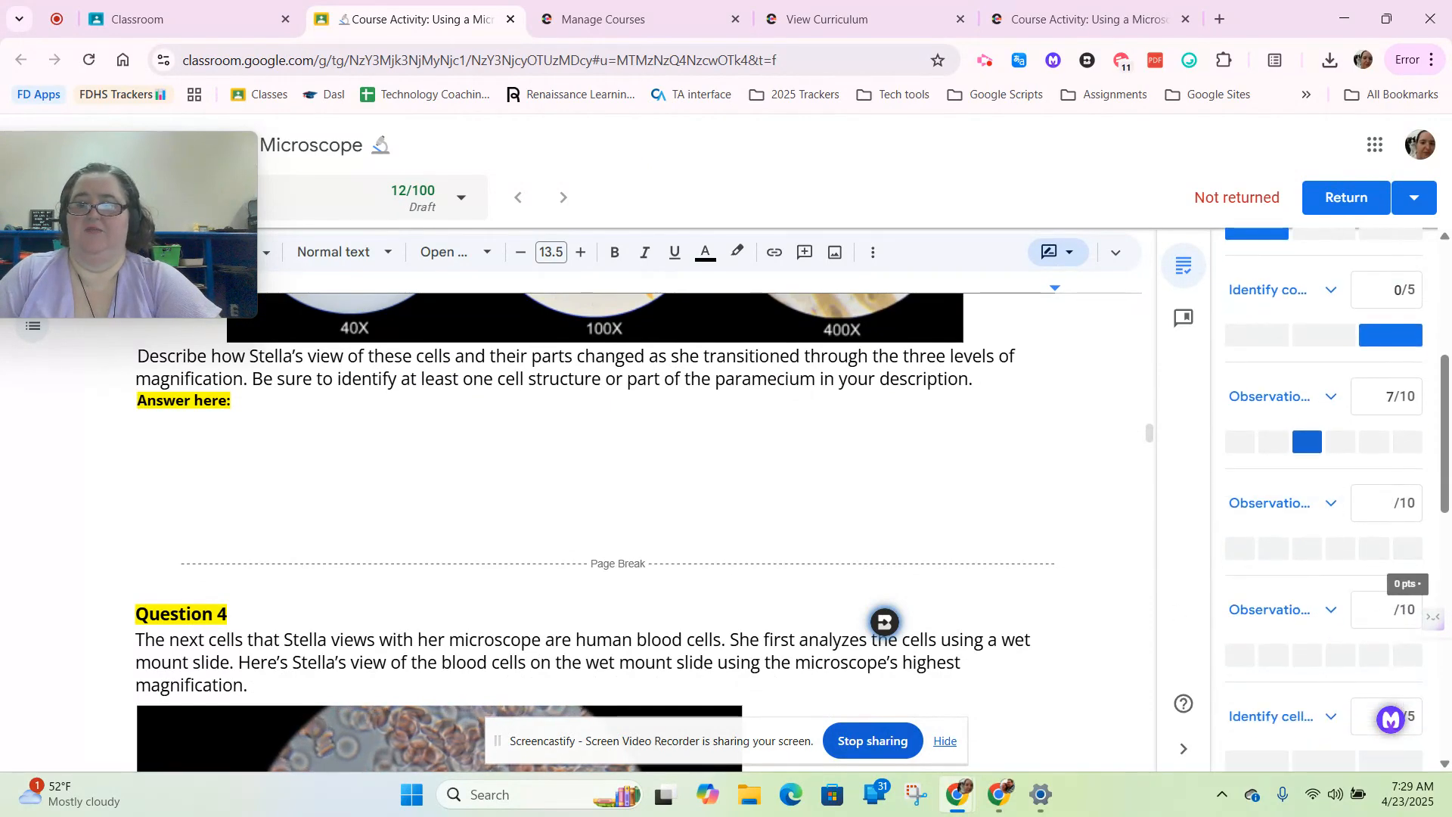
{"action": "left_click", "coordinate": [1383, 513]}
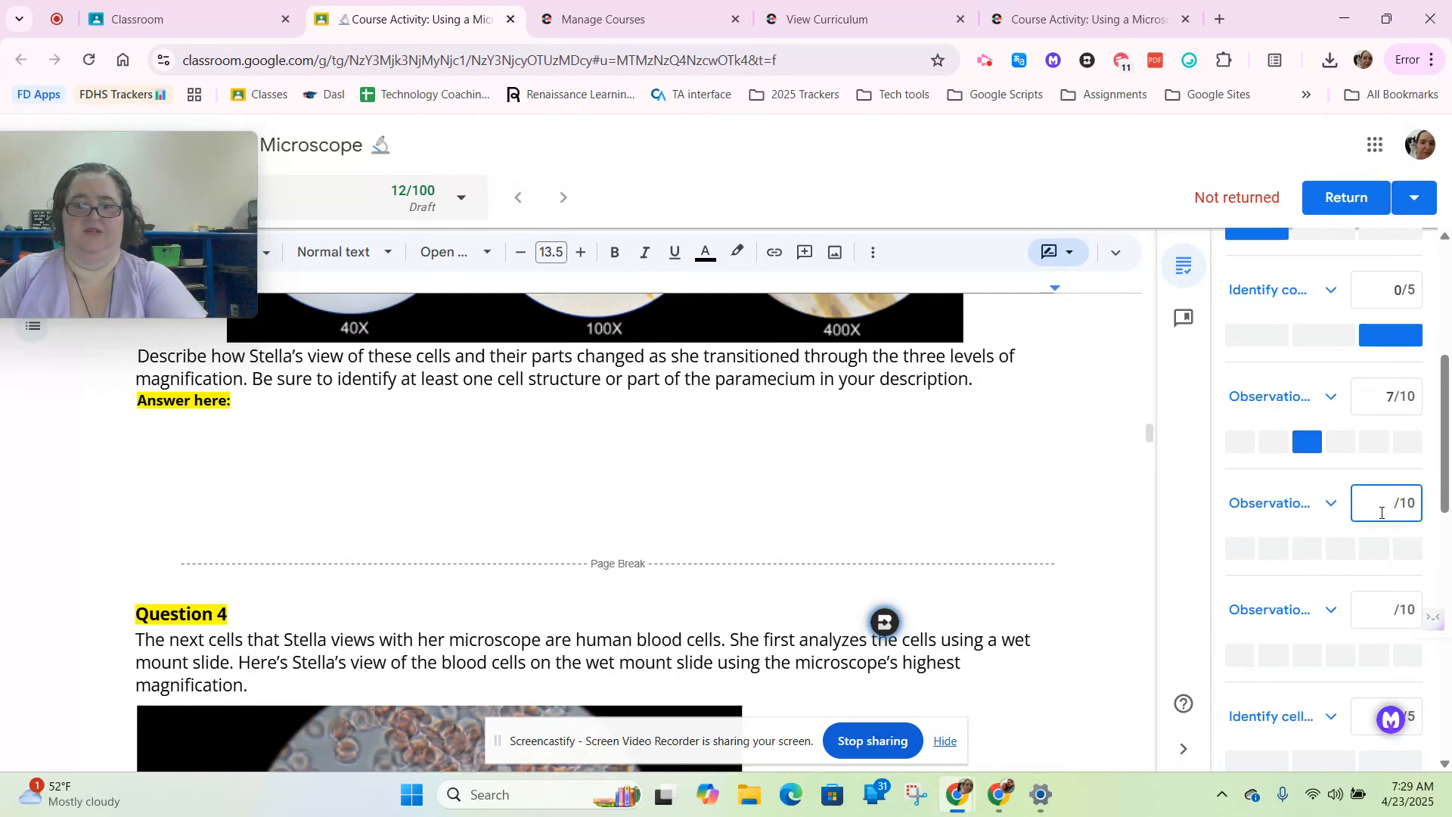
{"action": "type", "text": "7"}
{"action": "scroll", "coordinate": [1382, 521], "scroll_direction": "down", "scroll_amount": 2}
{"action": "left_click", "coordinate": [1387, 434]}
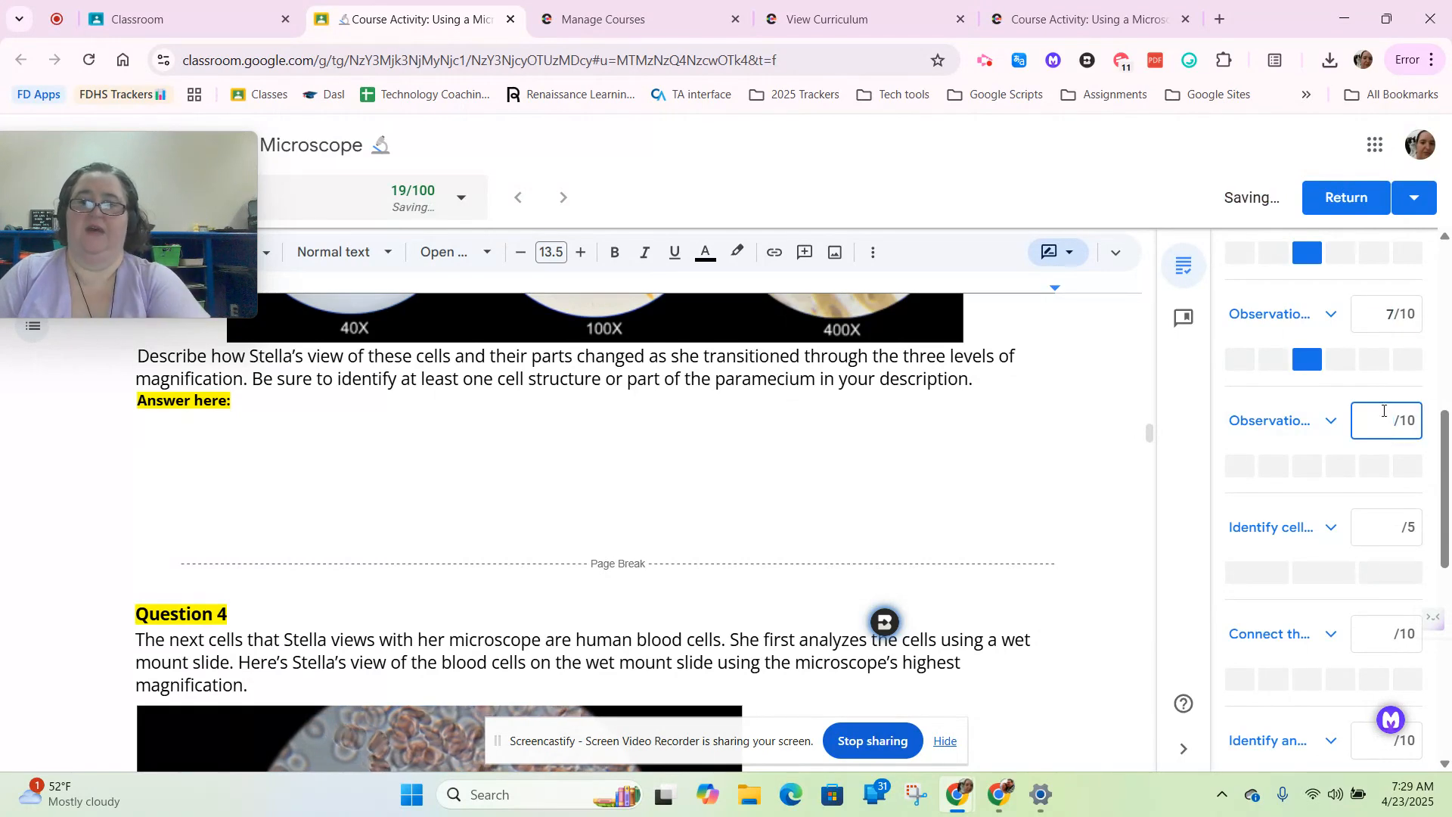
{"action": "type", "text": "6"}
Score the rubric's cell identification criterion 2 points out of 5.
{"action": "left_click", "coordinate": [1378, 535]}
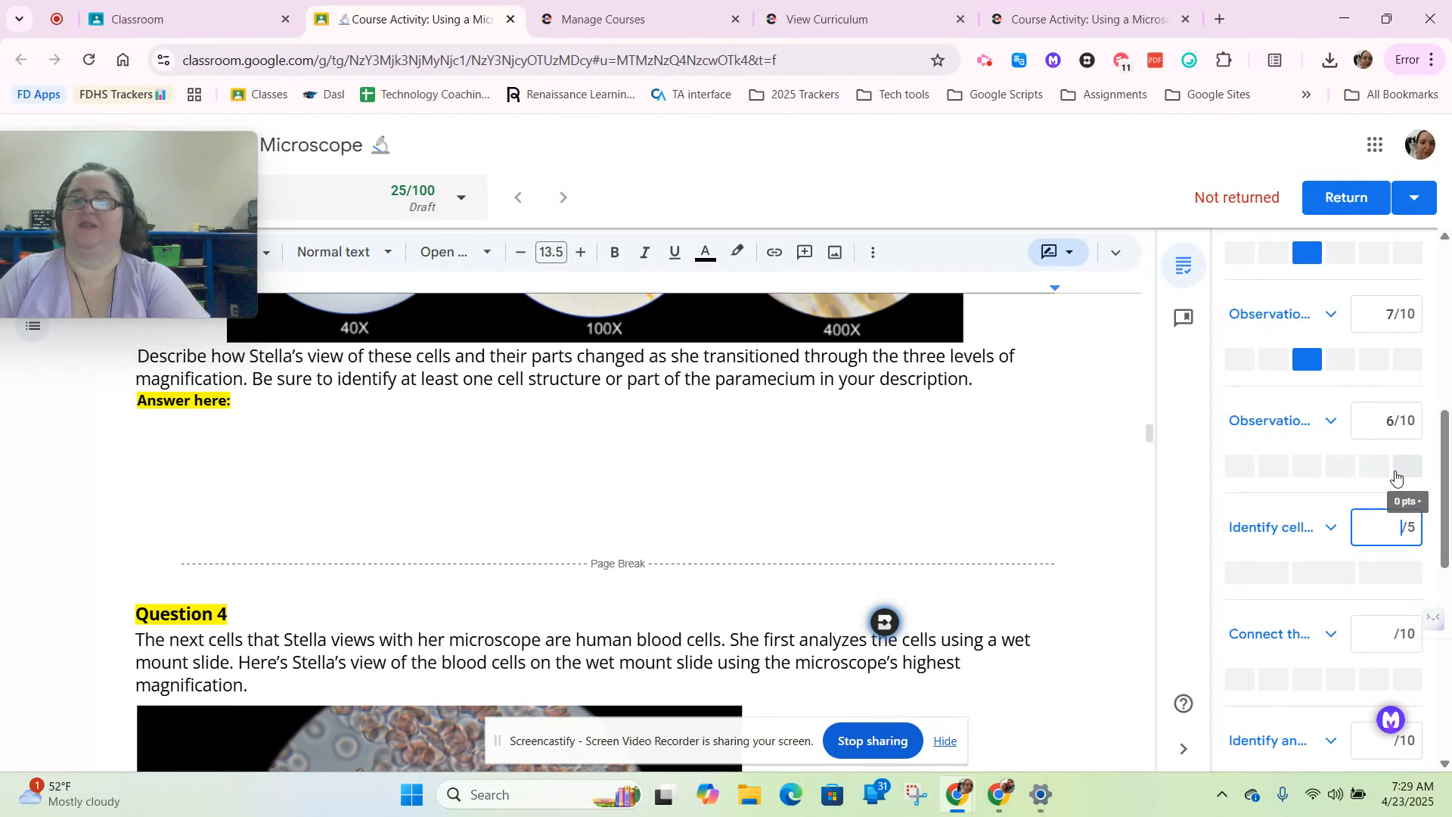
{"action": "type", "text": "2"}
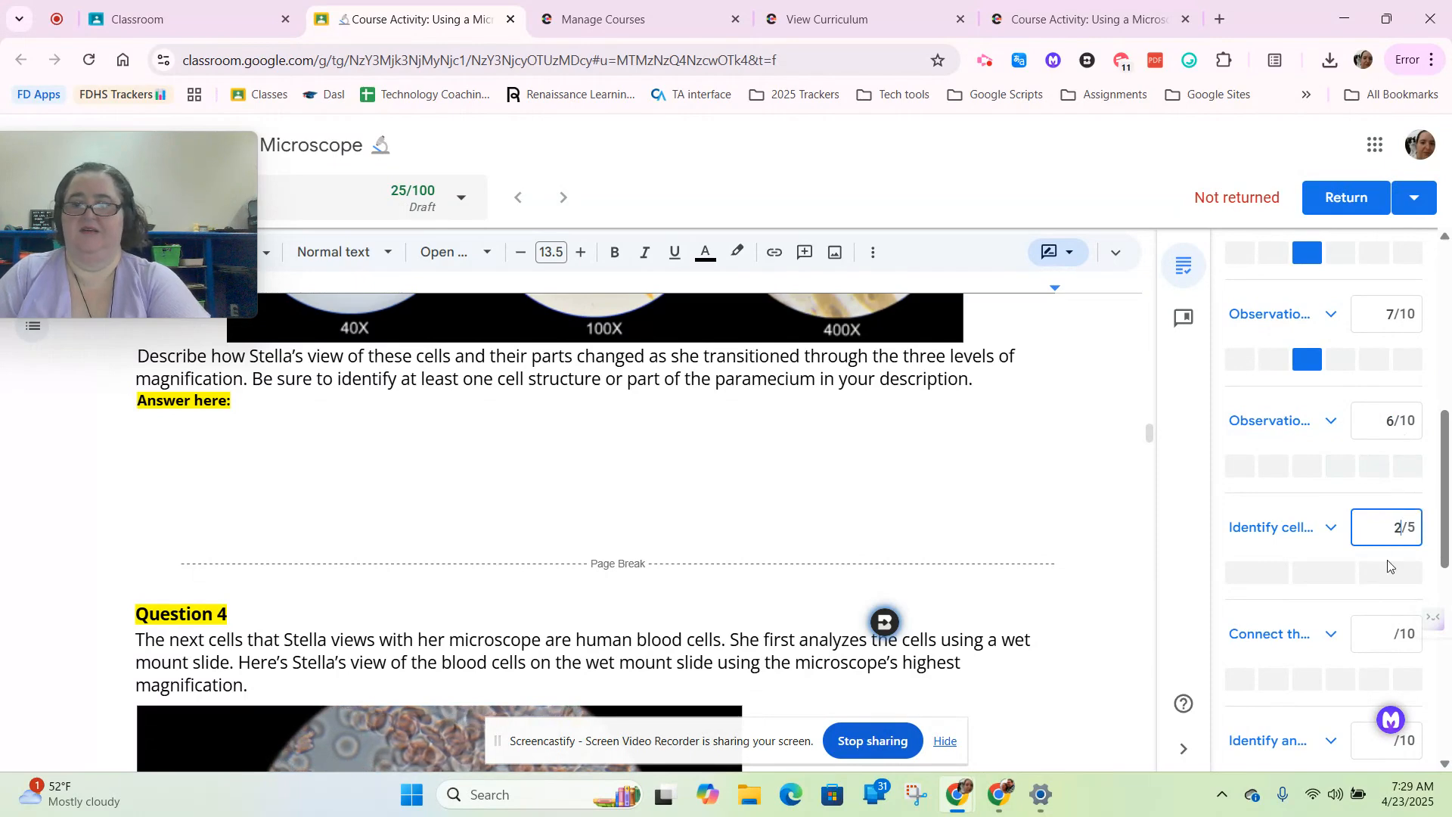
{"action": "left_click", "coordinate": [1385, 634]}
Review the overall grade, the unscored rubric criteria and the private comments area, and examine Question 4 in the student's document.
{"action": "scroll", "coordinate": [1377, 561], "scroll_direction": "up", "scroll_amount": 10}
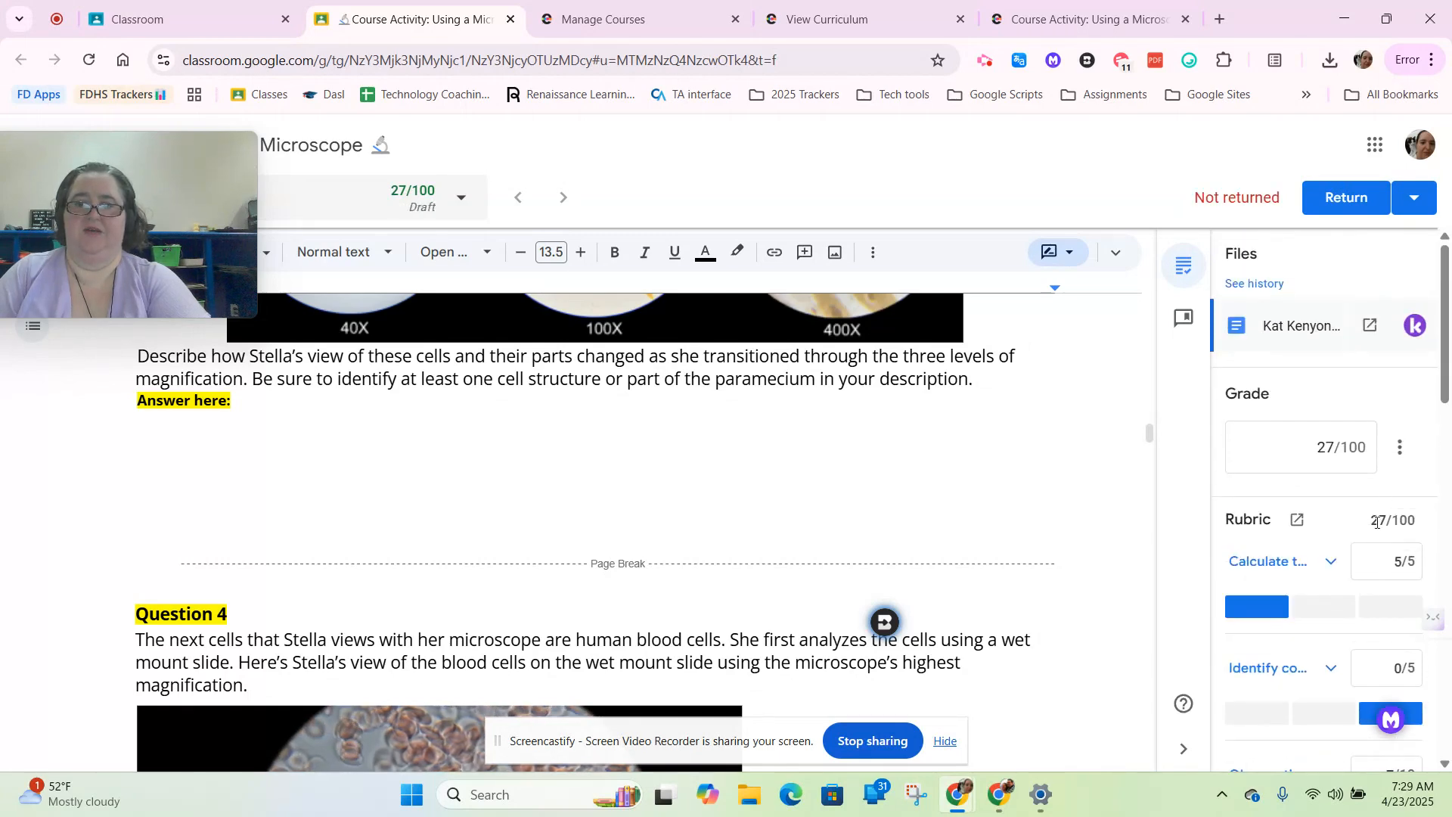
{"action": "scroll", "coordinate": [1377, 522], "scroll_direction": "down", "scroll_amount": 10}
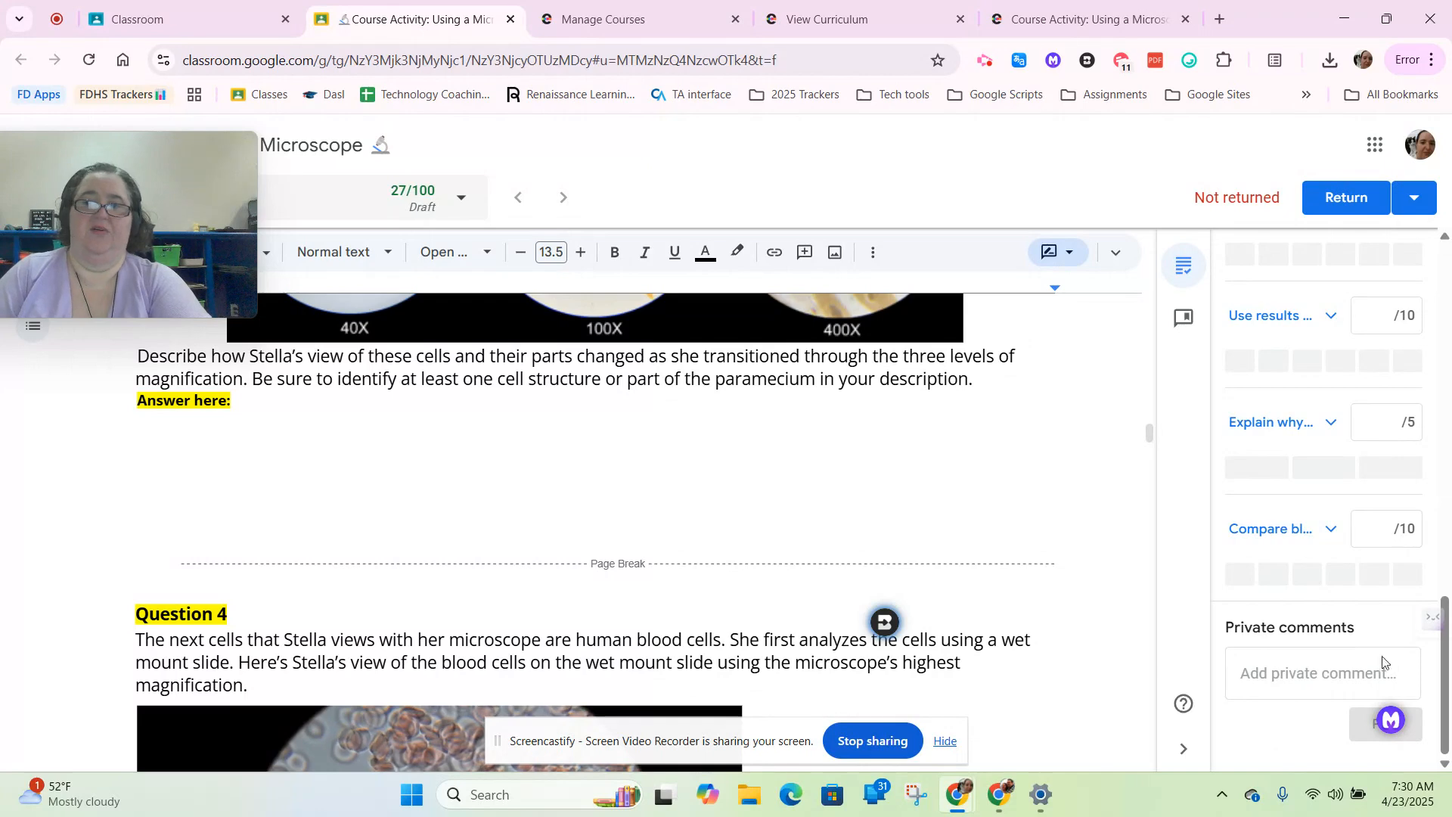
{"action": "scroll", "coordinate": [1322, 503], "scroll_direction": "up", "scroll_amount": 10}
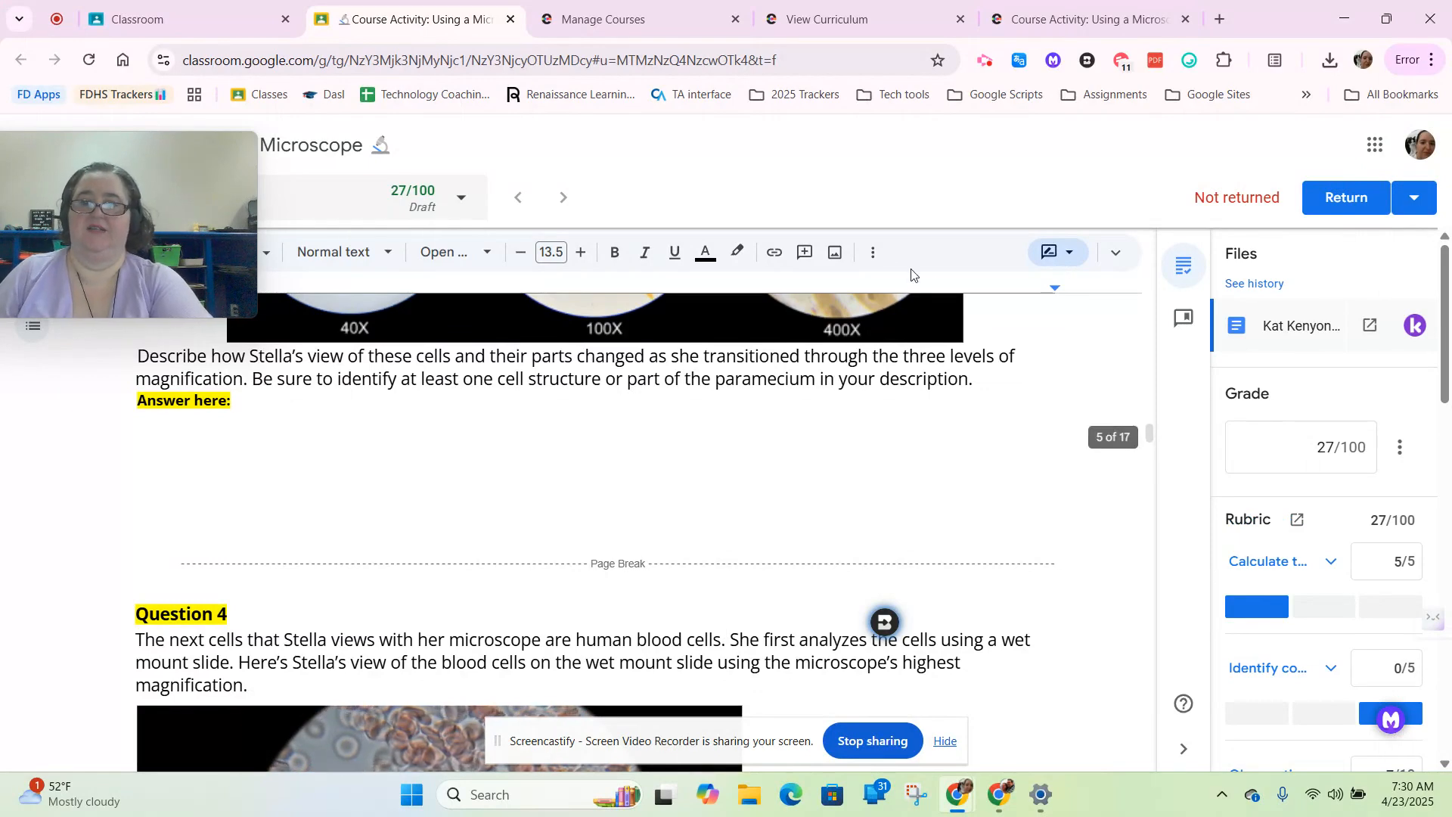
{"action": "scroll", "coordinate": [1004, 396], "scroll_direction": "down", "scroll_amount": 4}
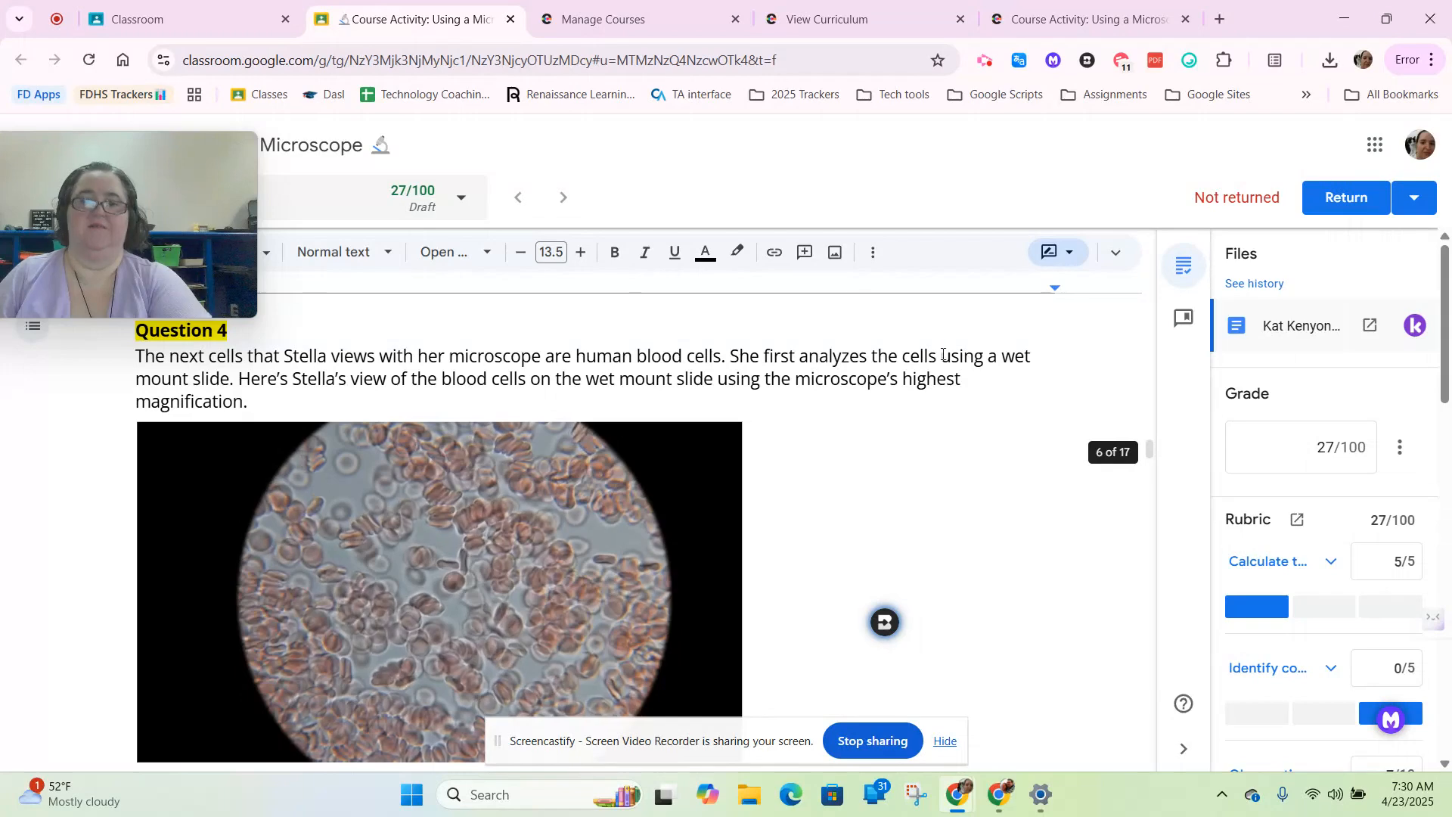